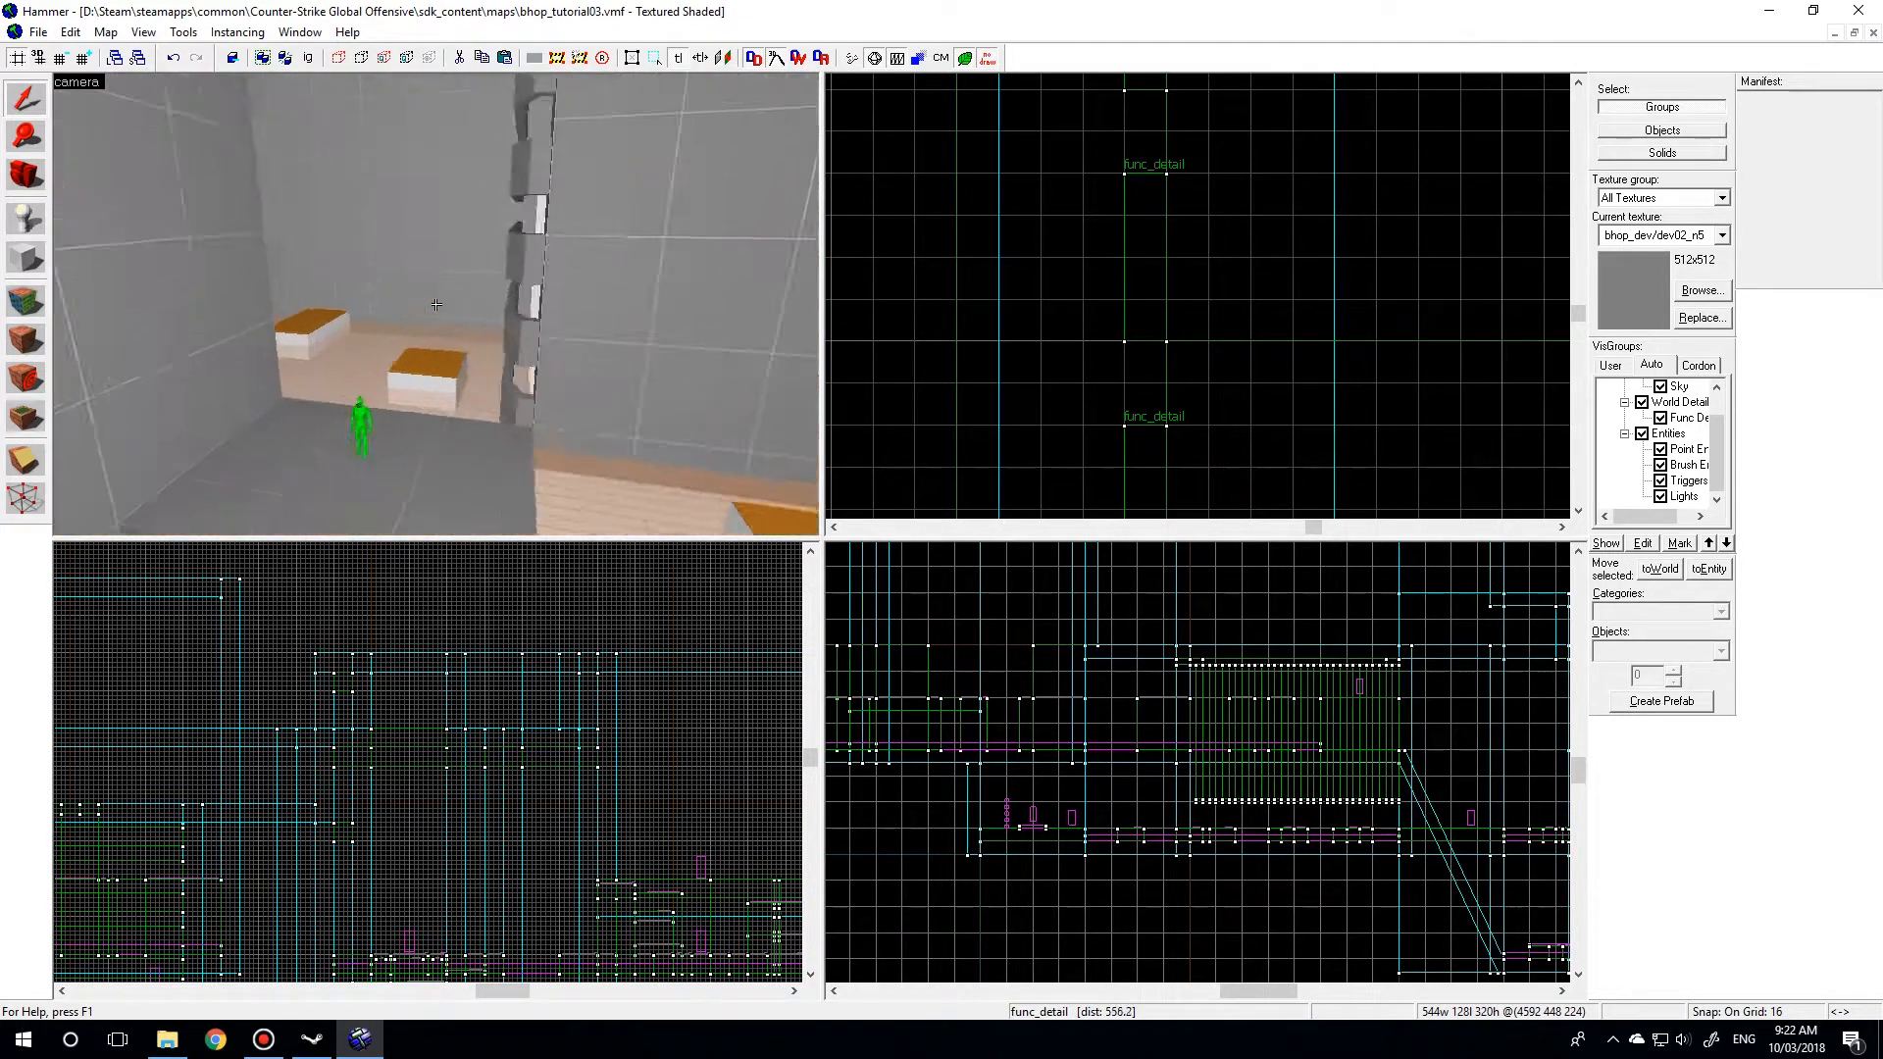
- Fly the 3D camera through the bhop_tutorial03 map to examine its corridors, slatted walls, jump platforms and spawn areas
{"action": "key", "text": "w"}
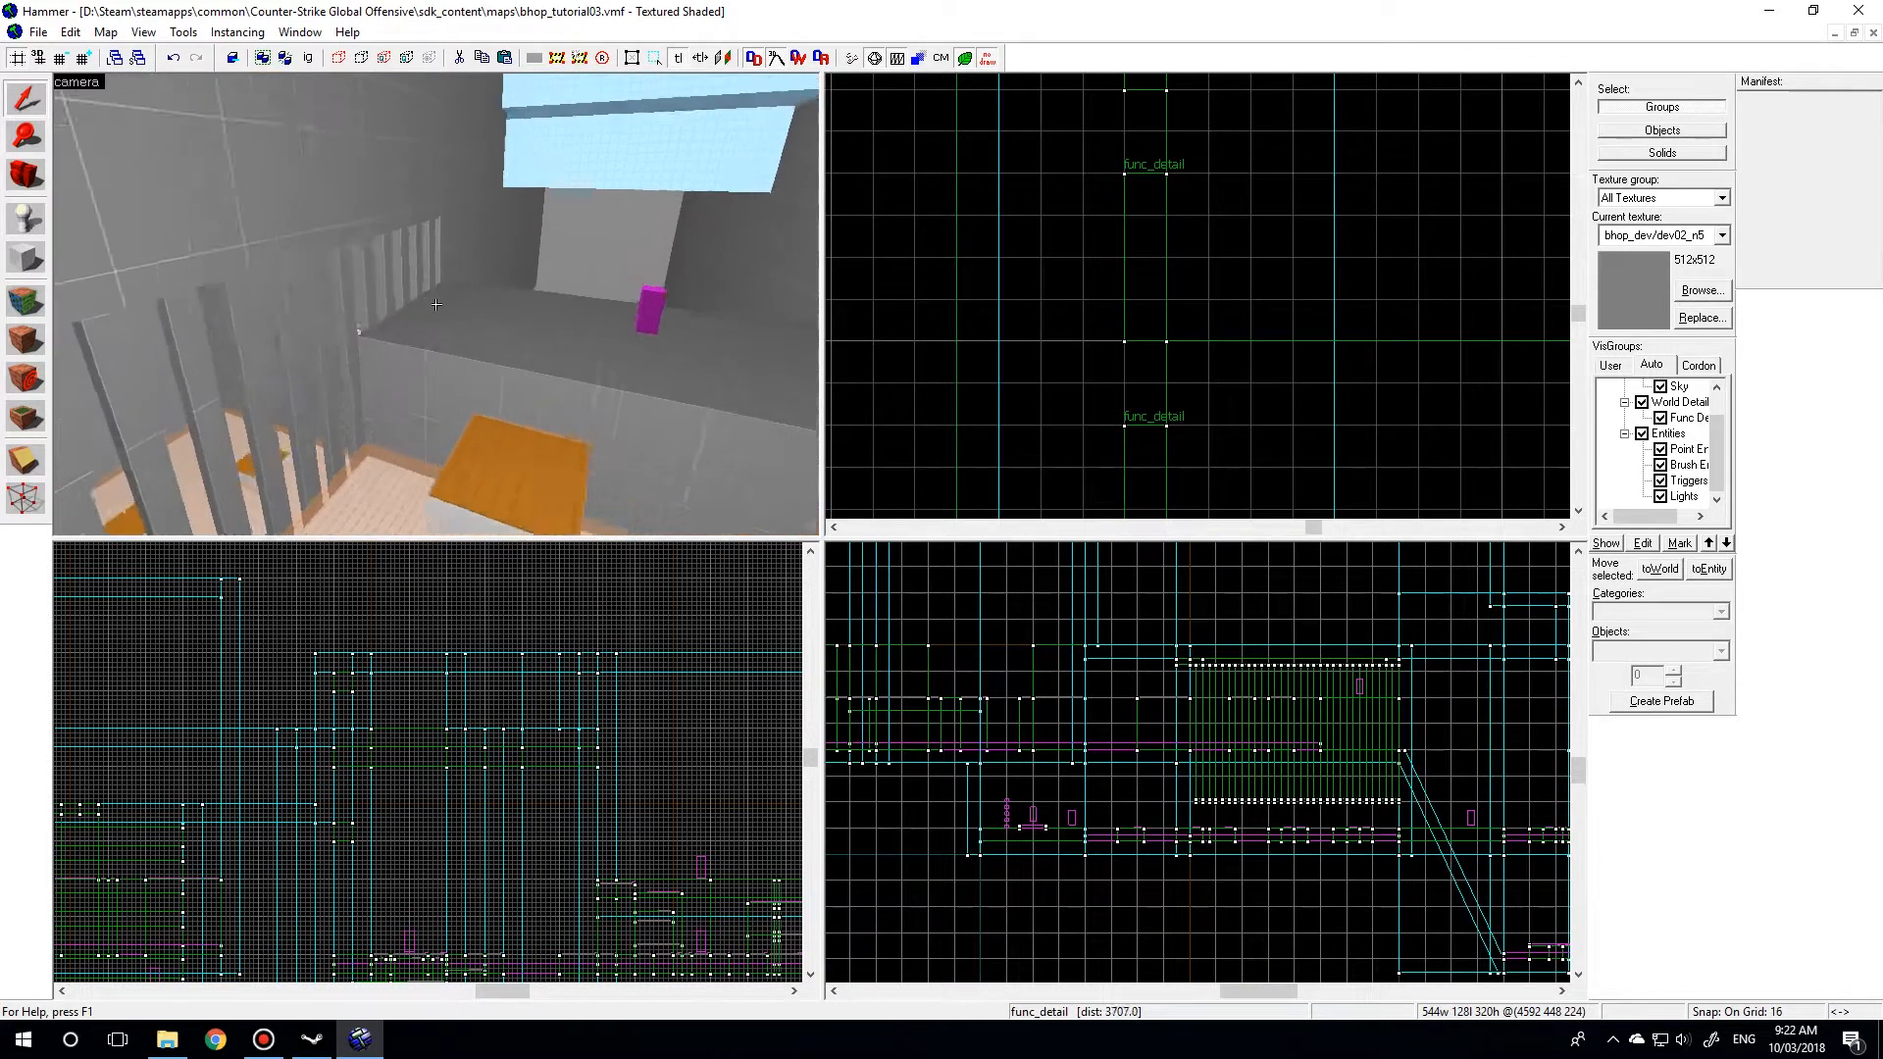
{"action": "key", "text": "w"}
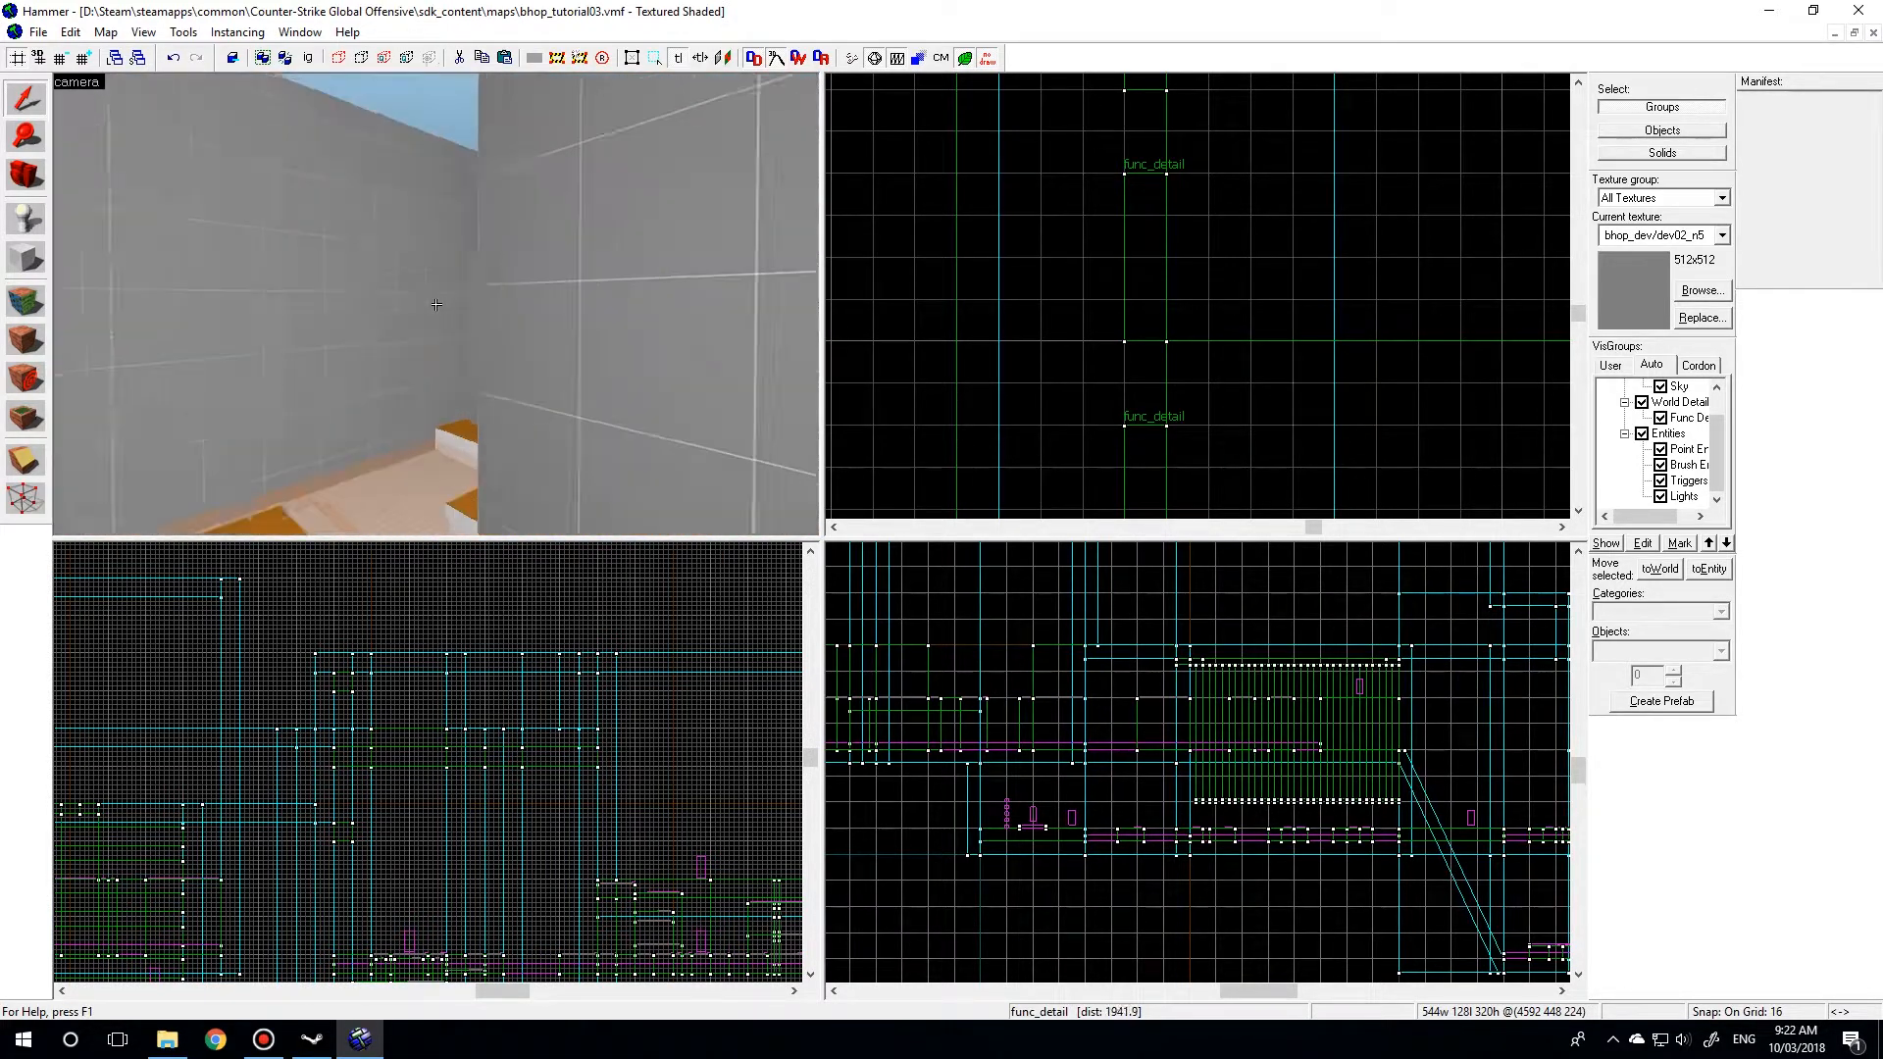
{"action": "key", "text": "w"}
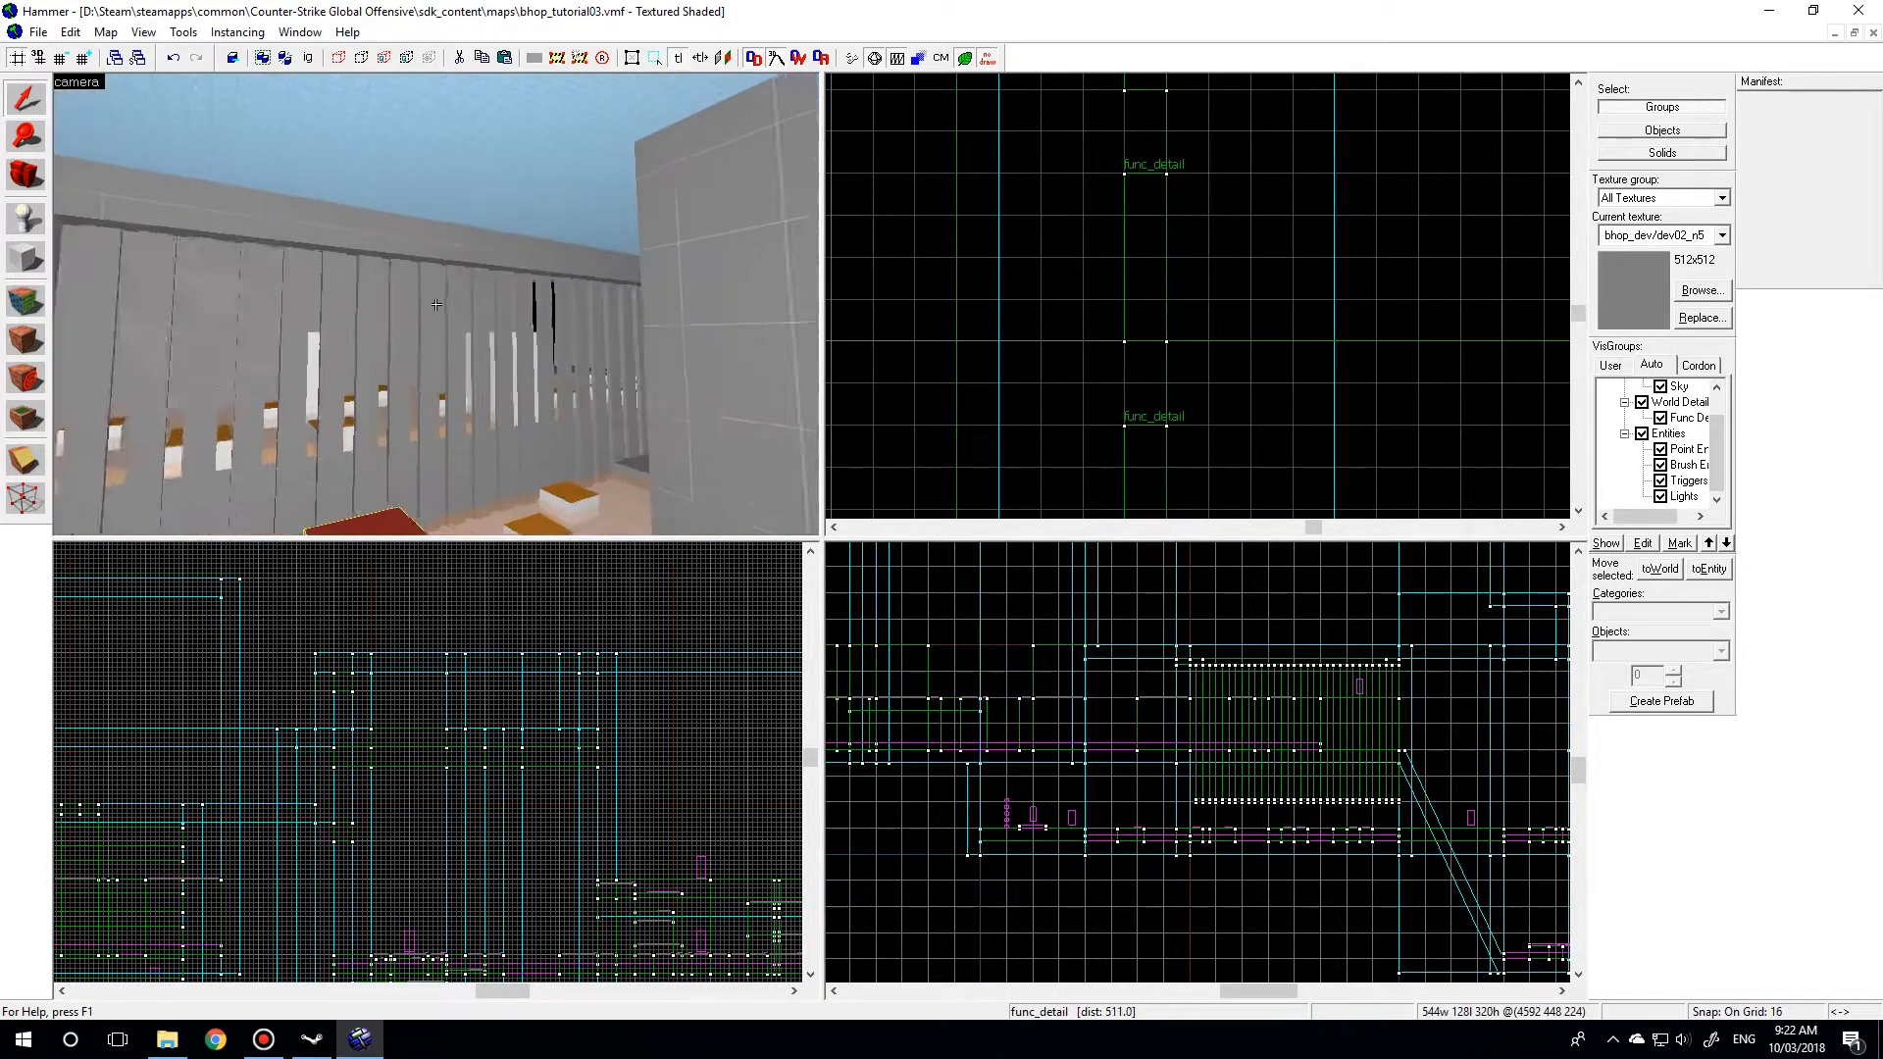
{"action": "key", "text": "w"}
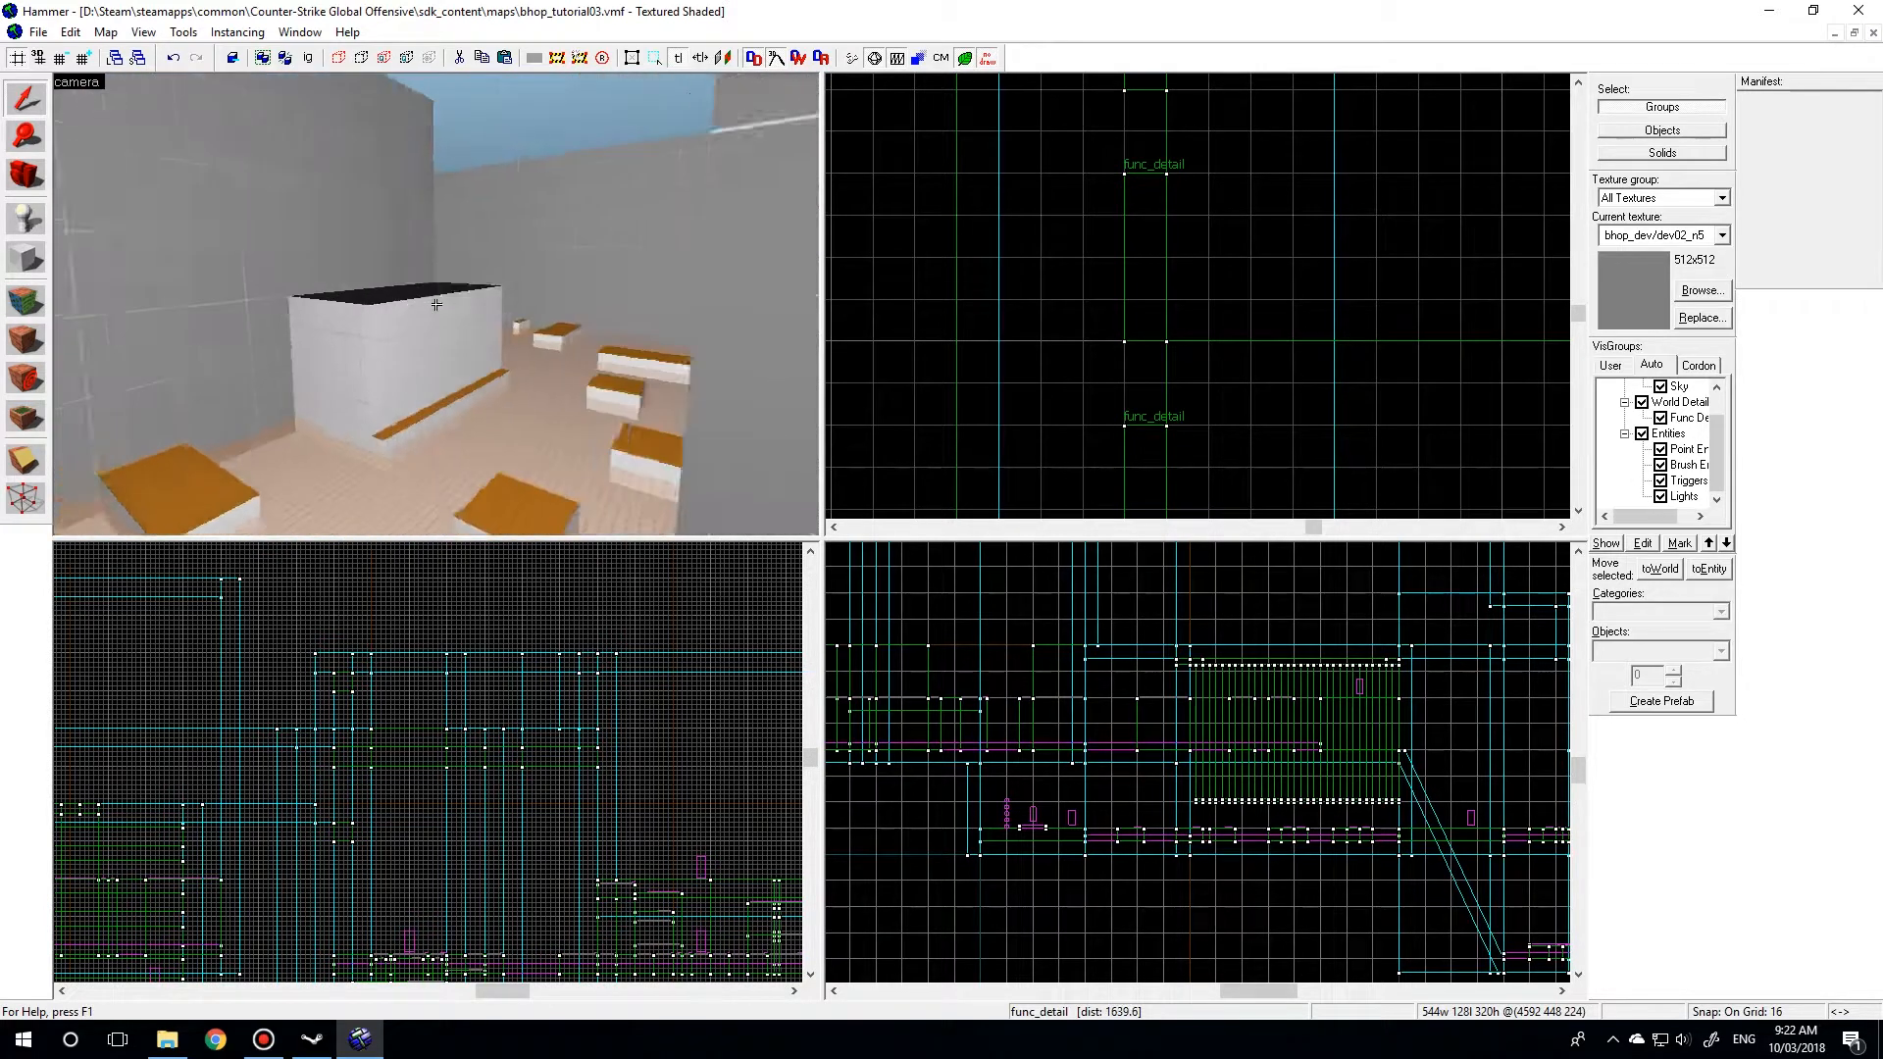
{"action": "key", "text": "w"}
{"action": "key", "text": "w"}
{"action": "key", "text": "w"}
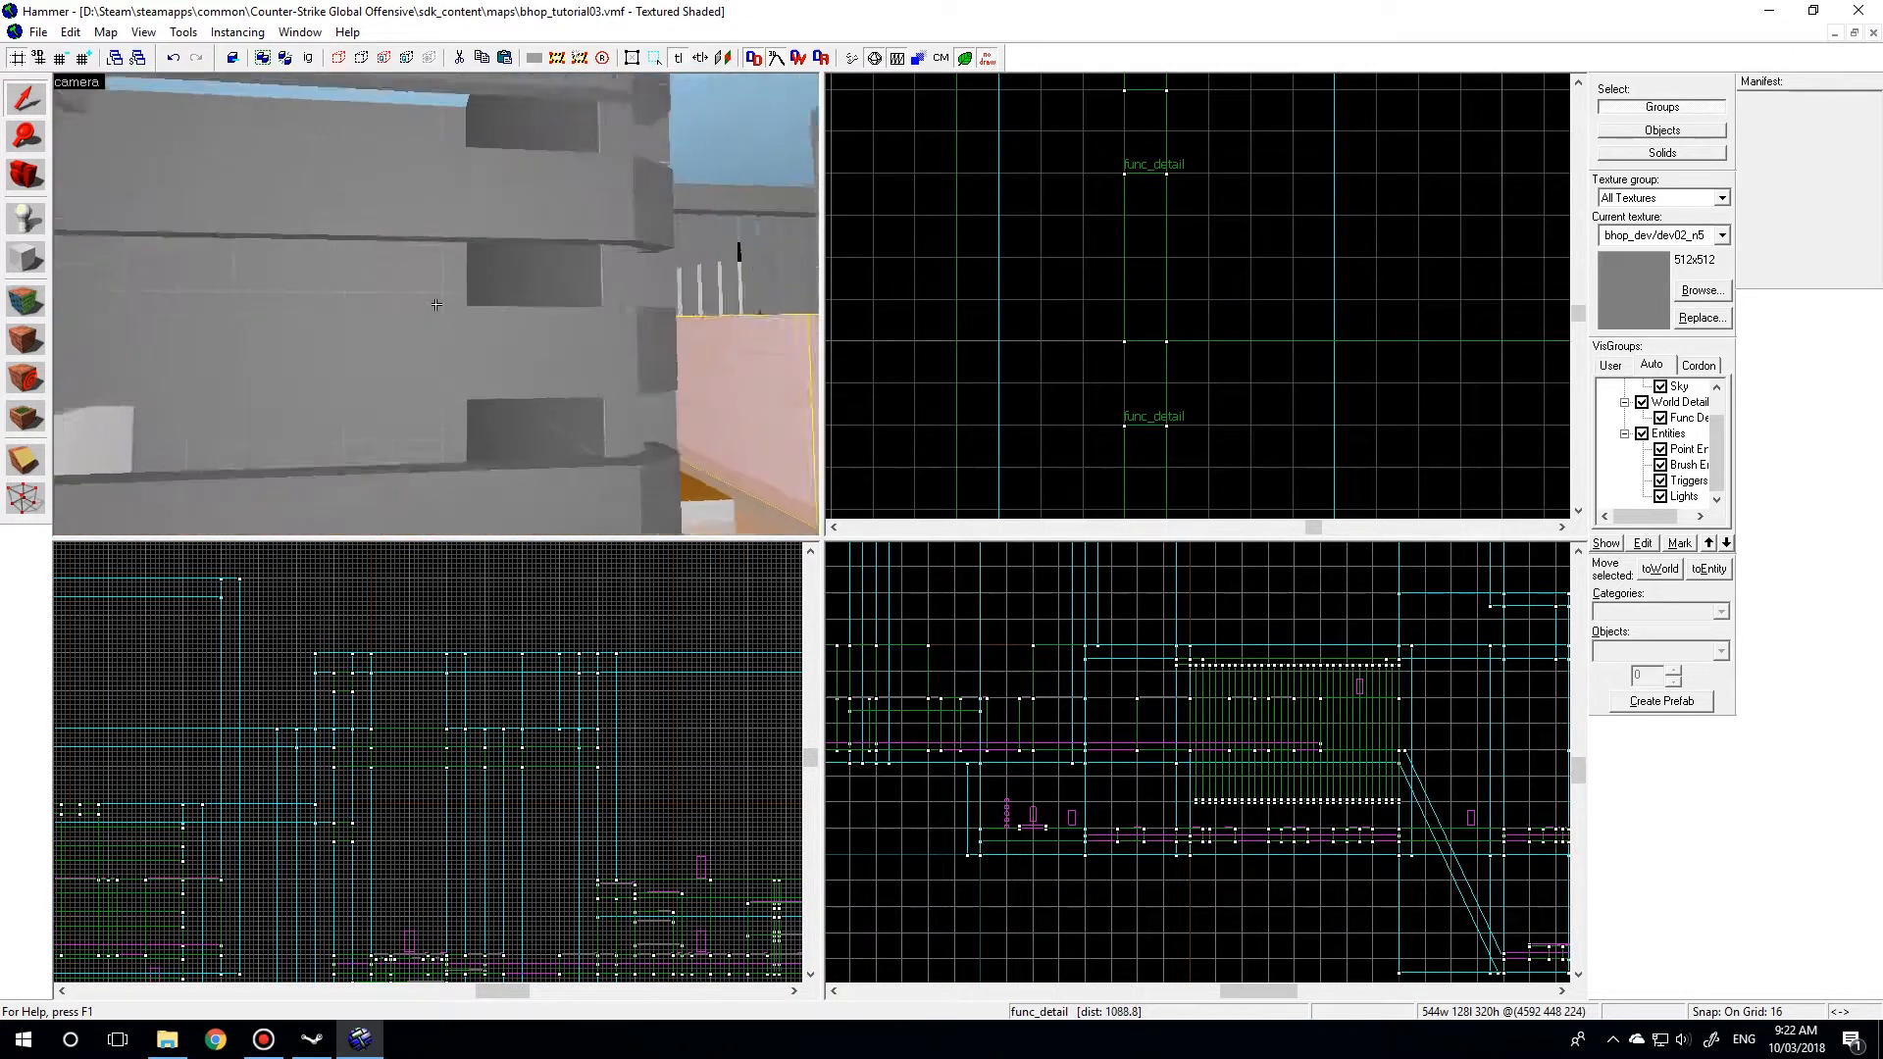
{"action": "key", "text": "w"}
{"action": "key", "text": "w"}
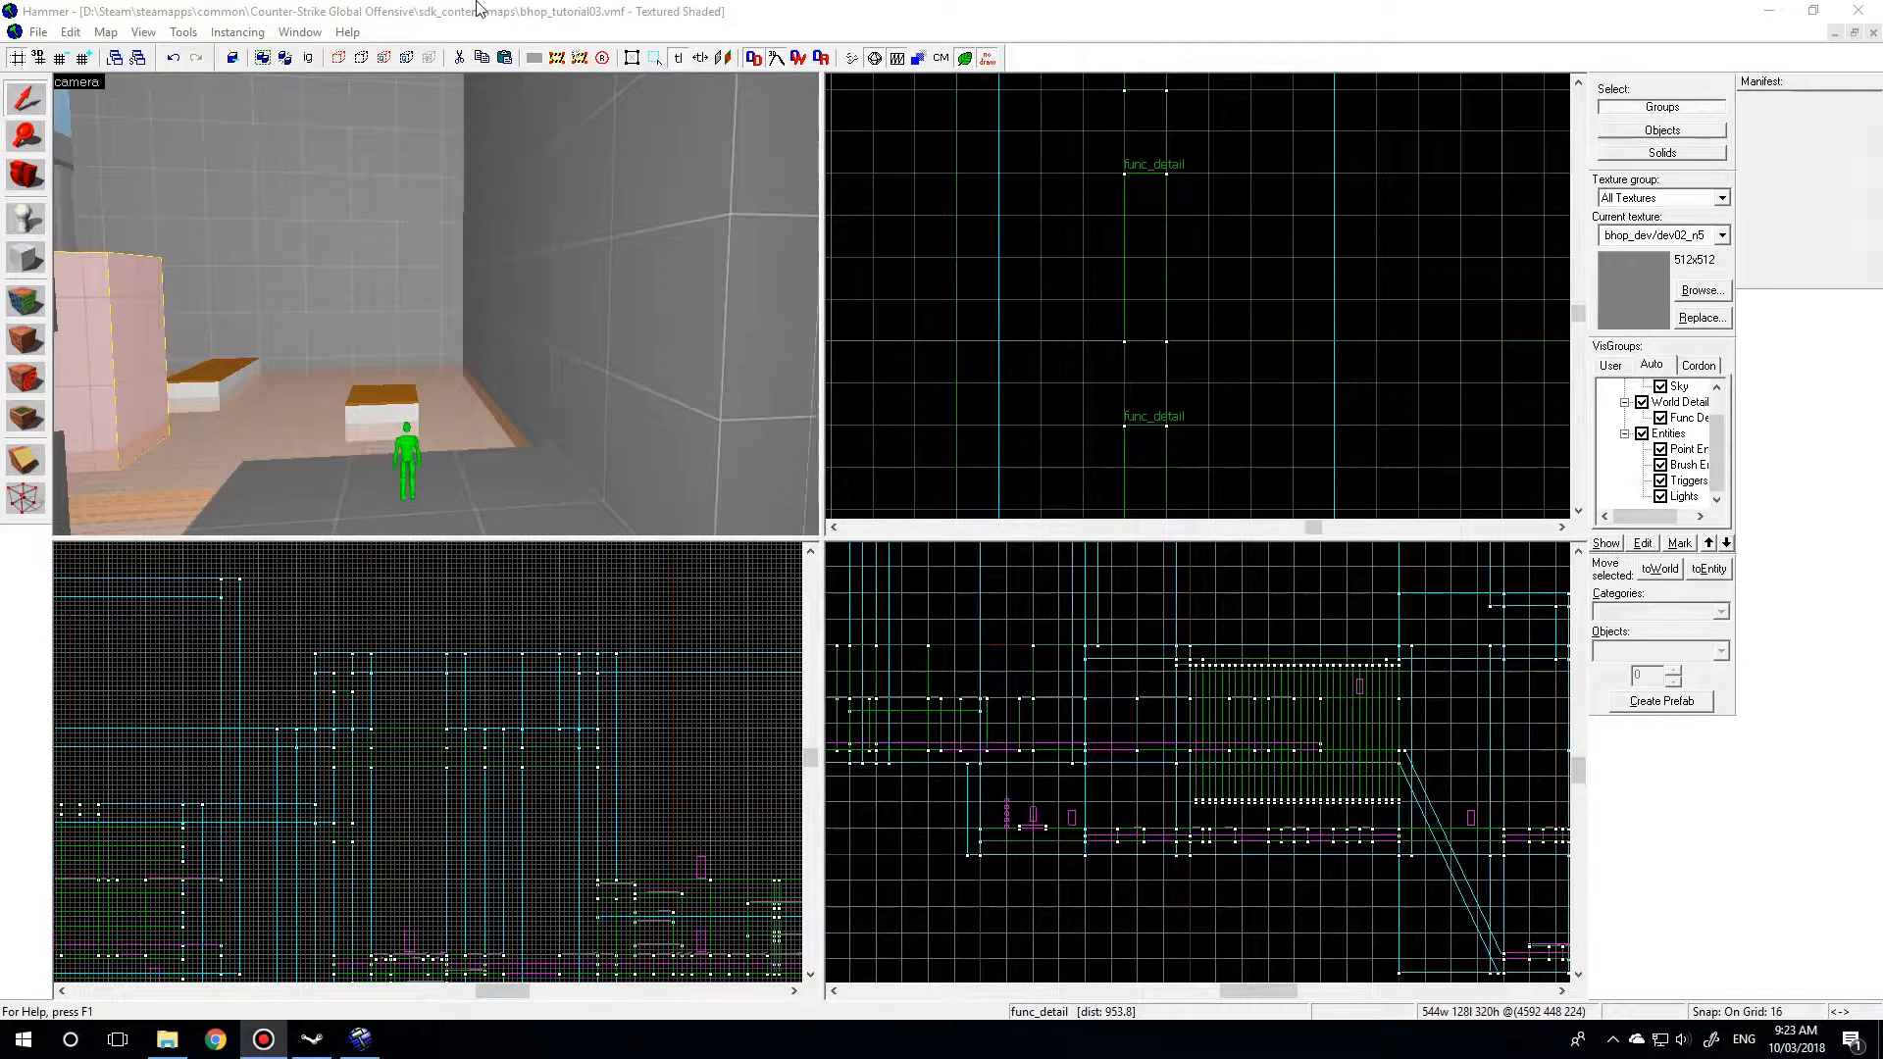
{"action": "left_click", "coordinate": [475, 11]}
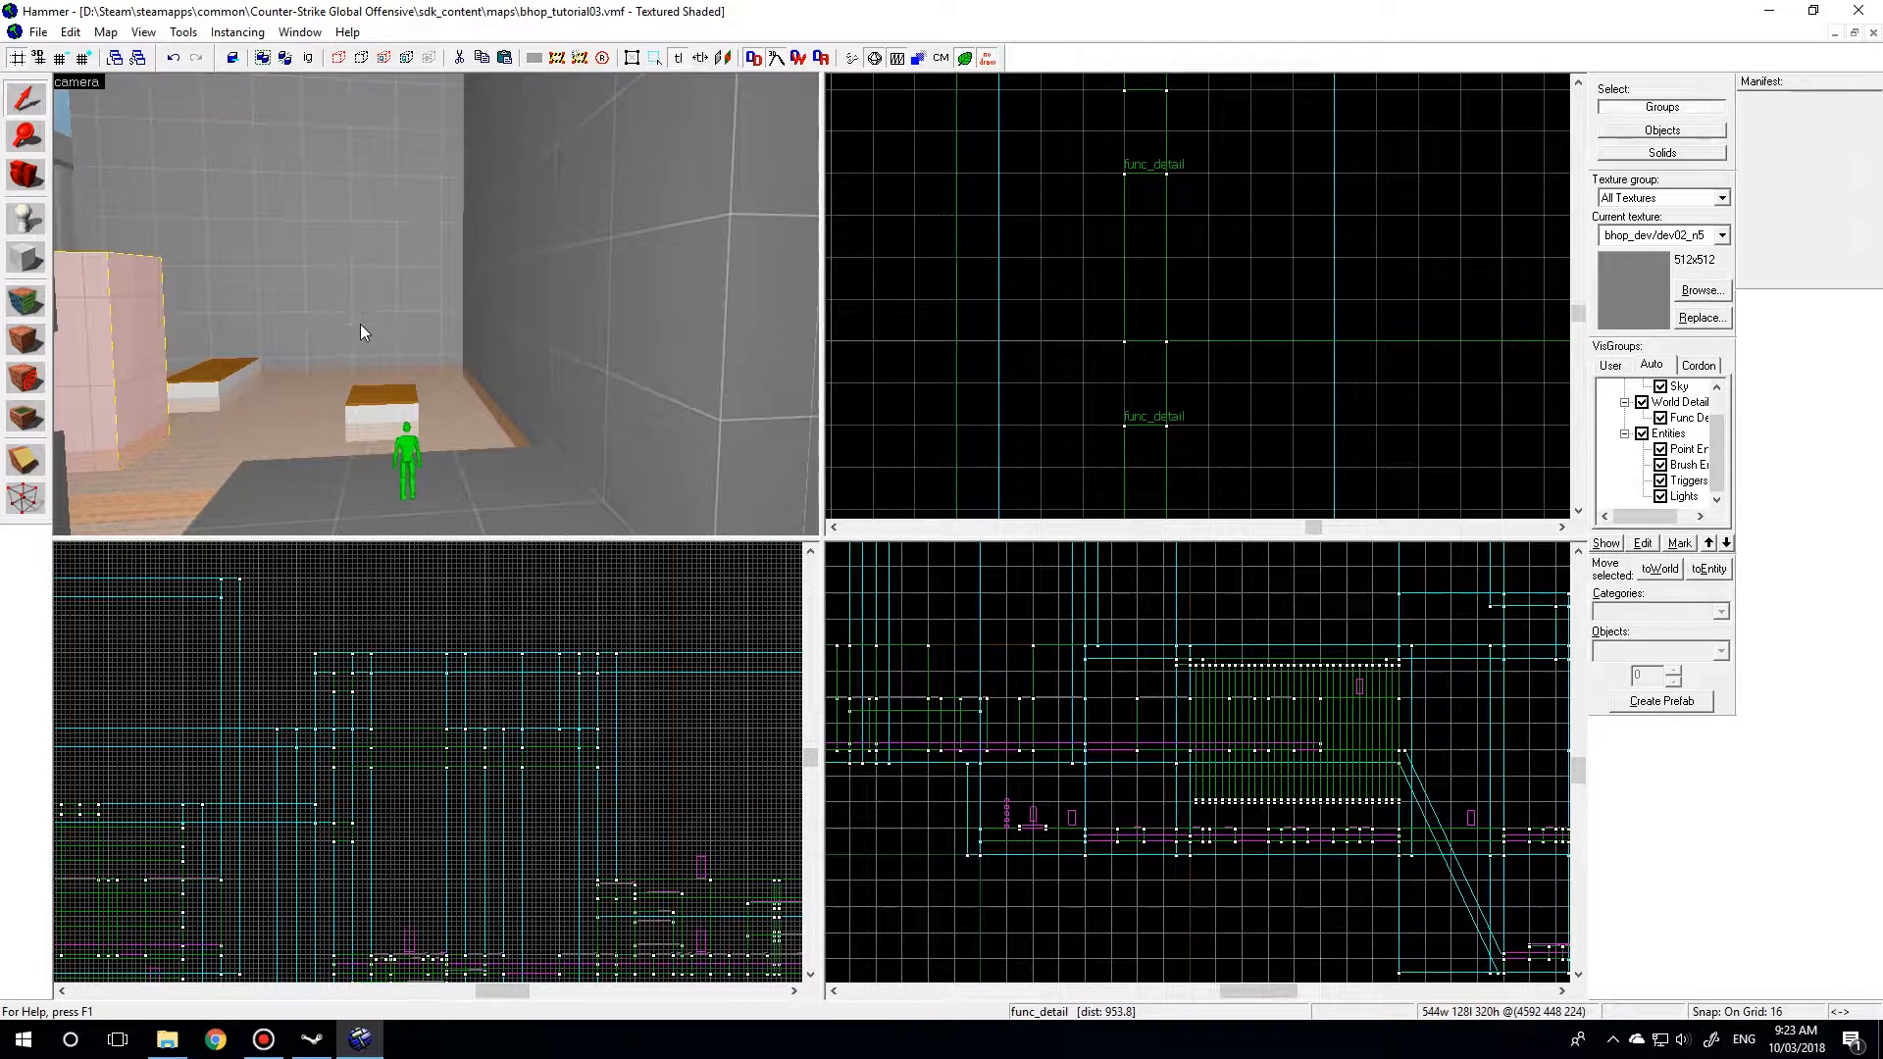
{"action": "key", "text": "z"}
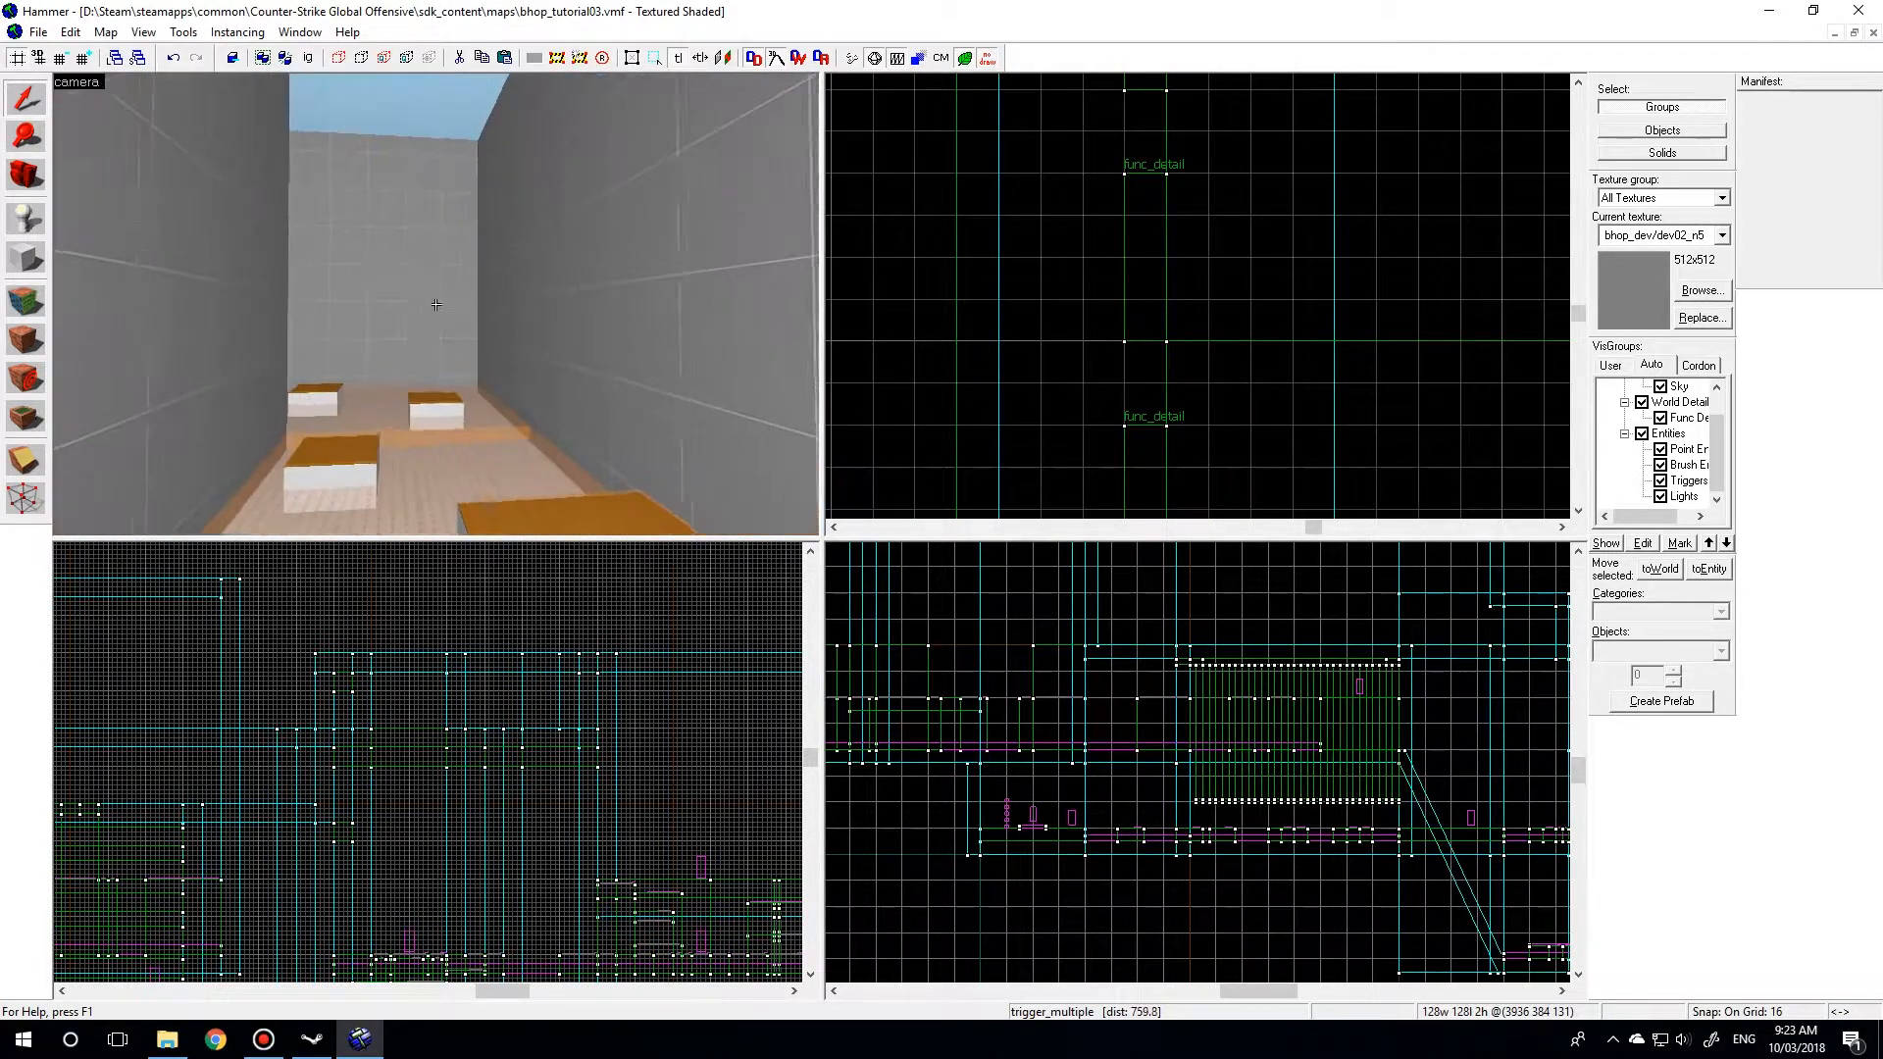
{"action": "key", "text": "s"}
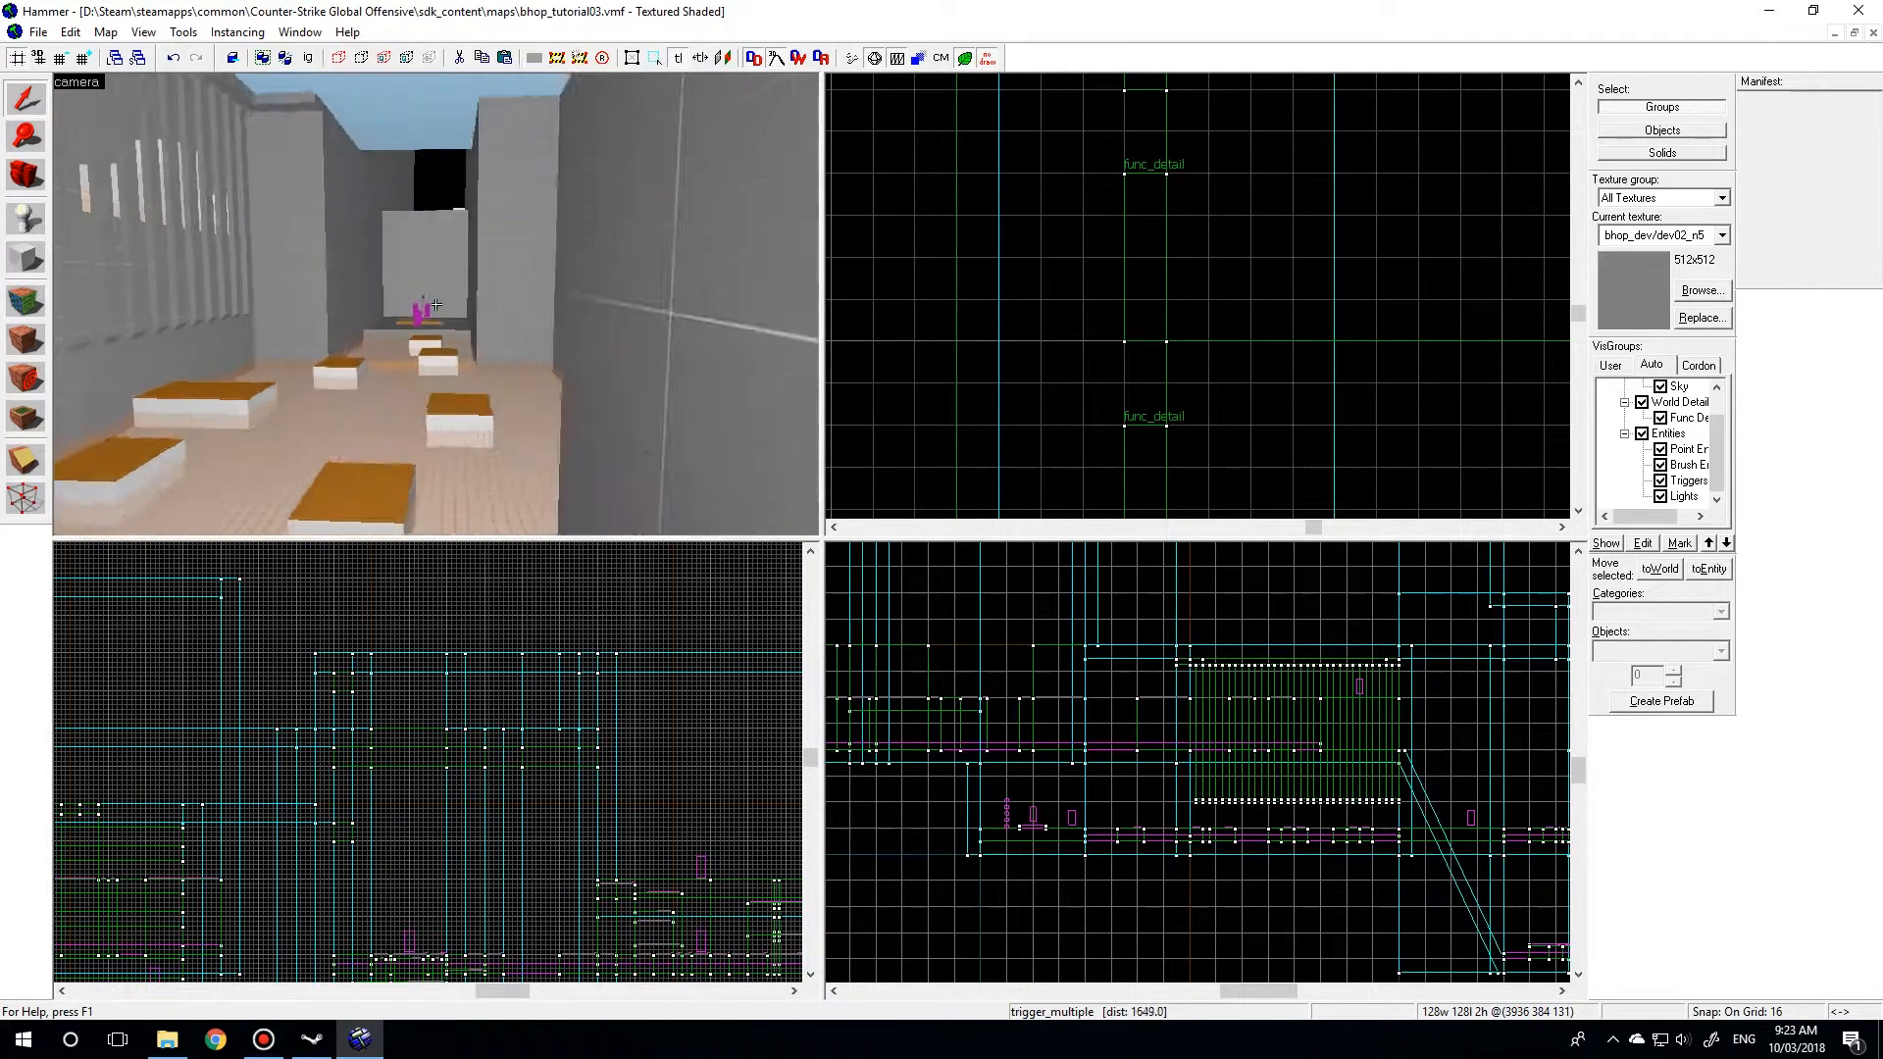
{"action": "key", "text": "w"}
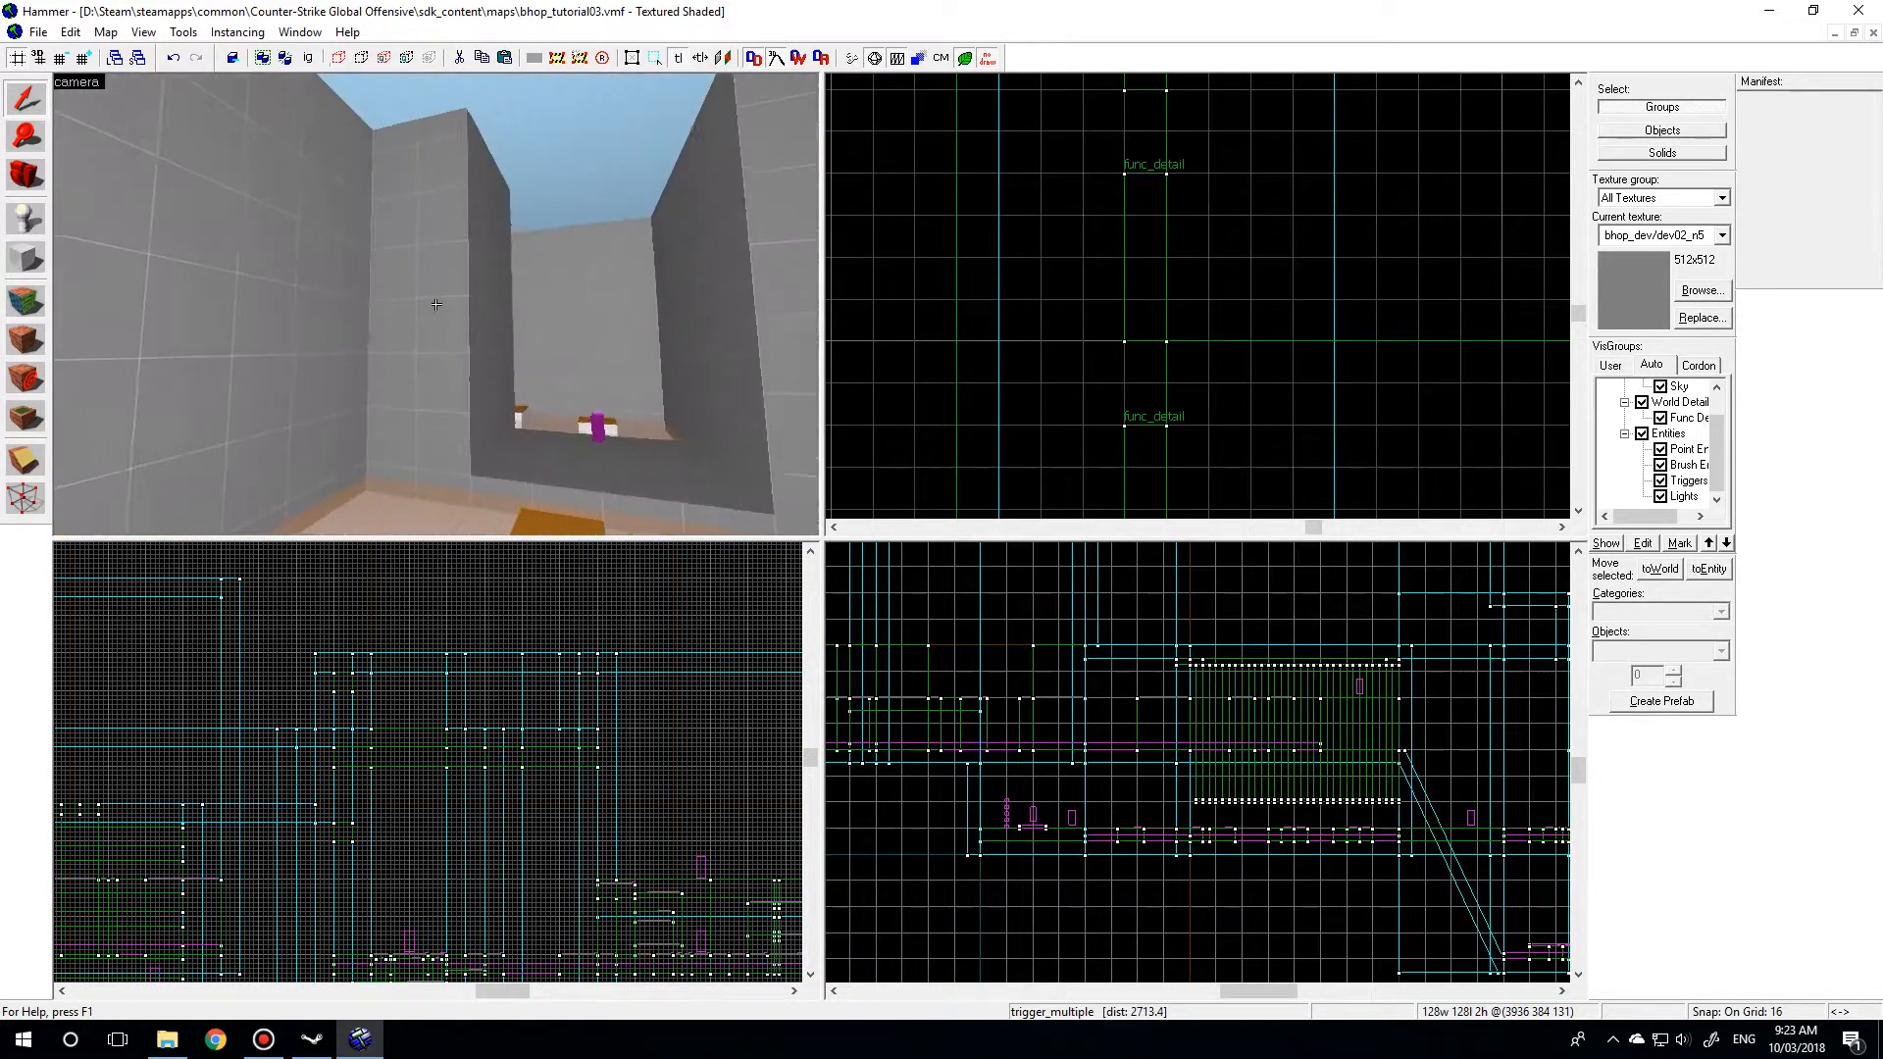
{"action": "key", "text": "w"}
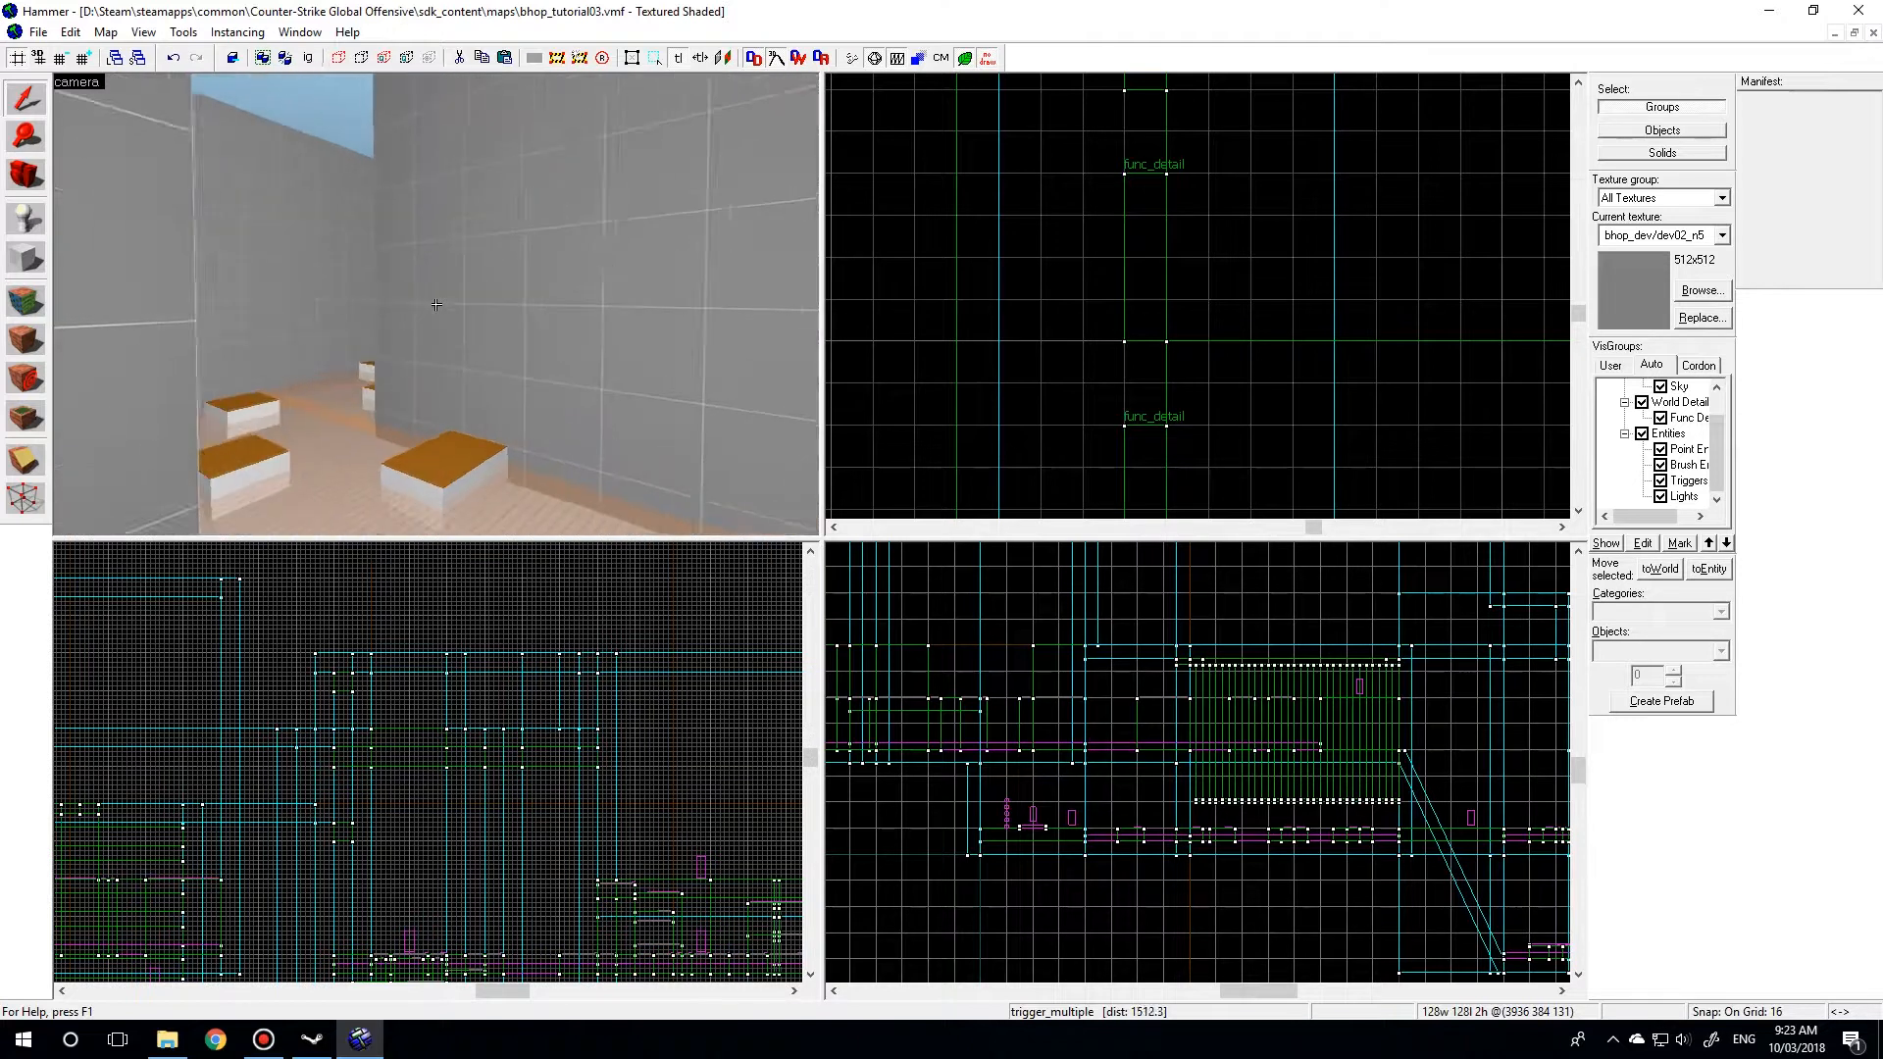
{"action": "key", "text": "w"}
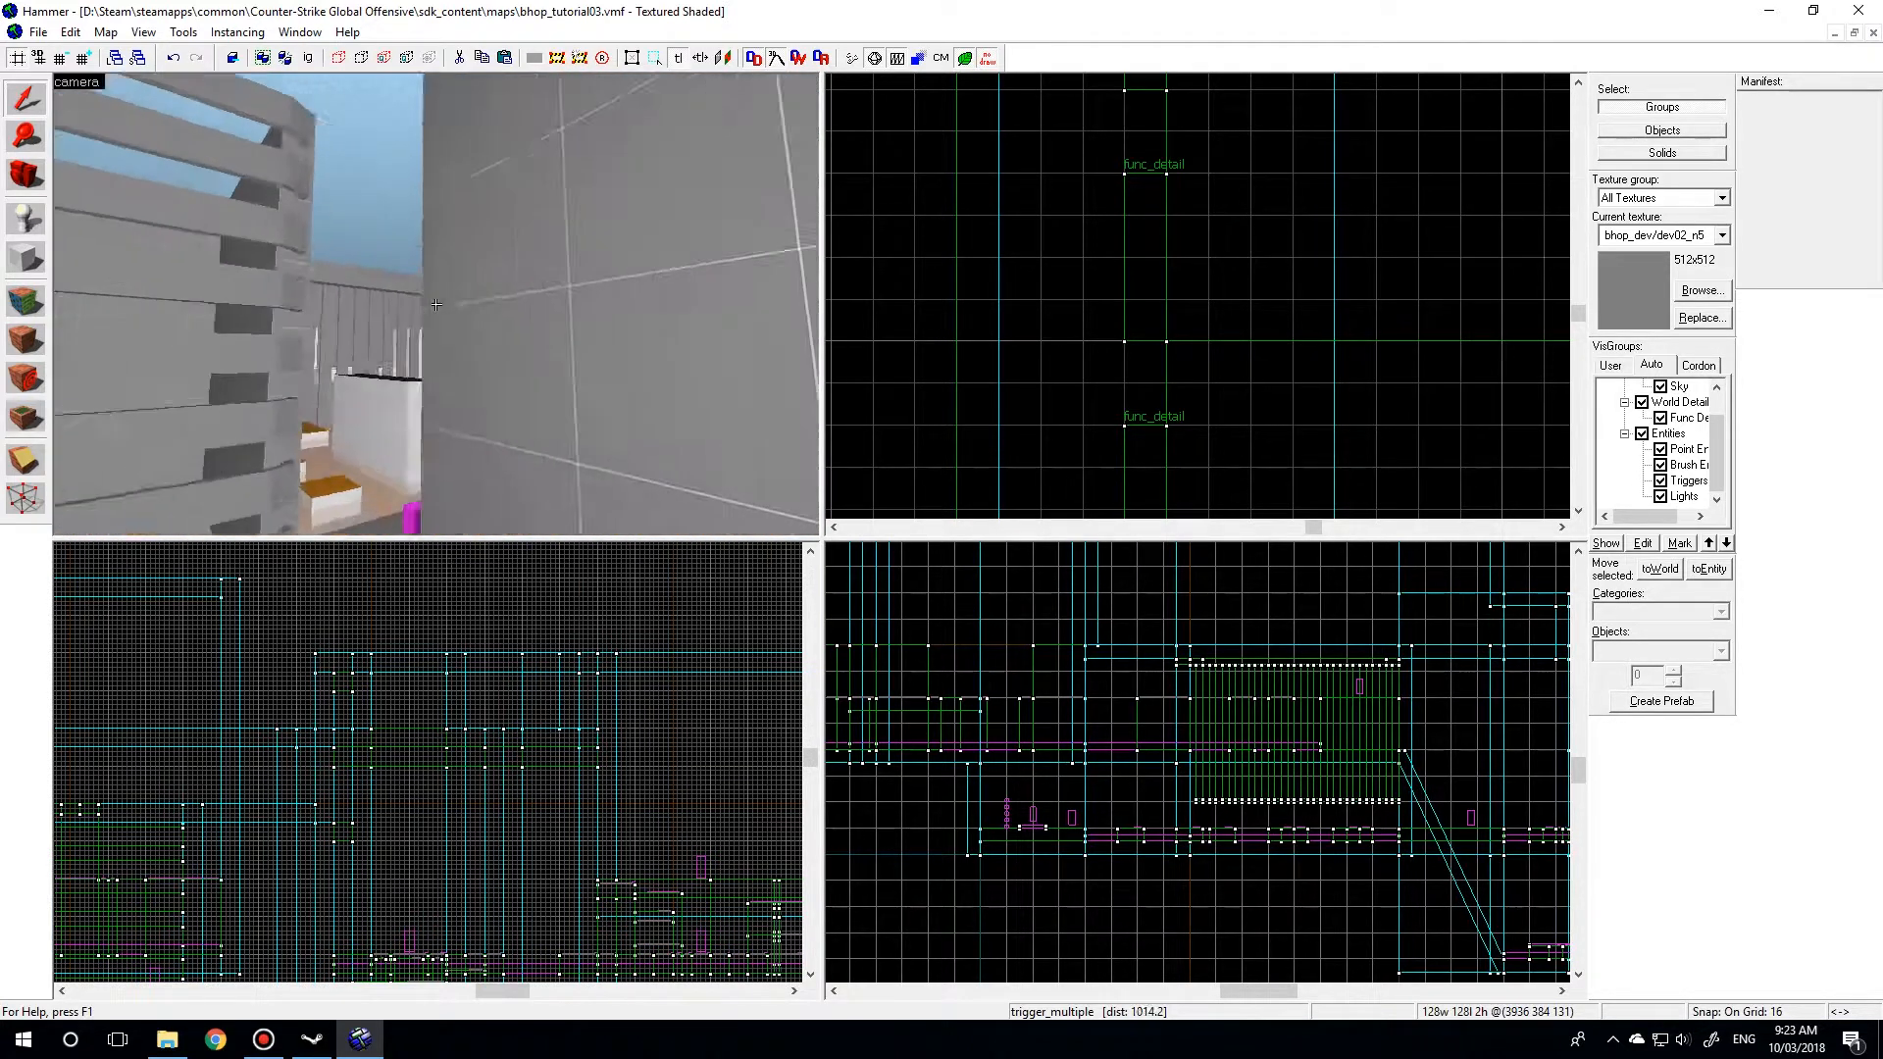
{"action": "key", "text": "w"}
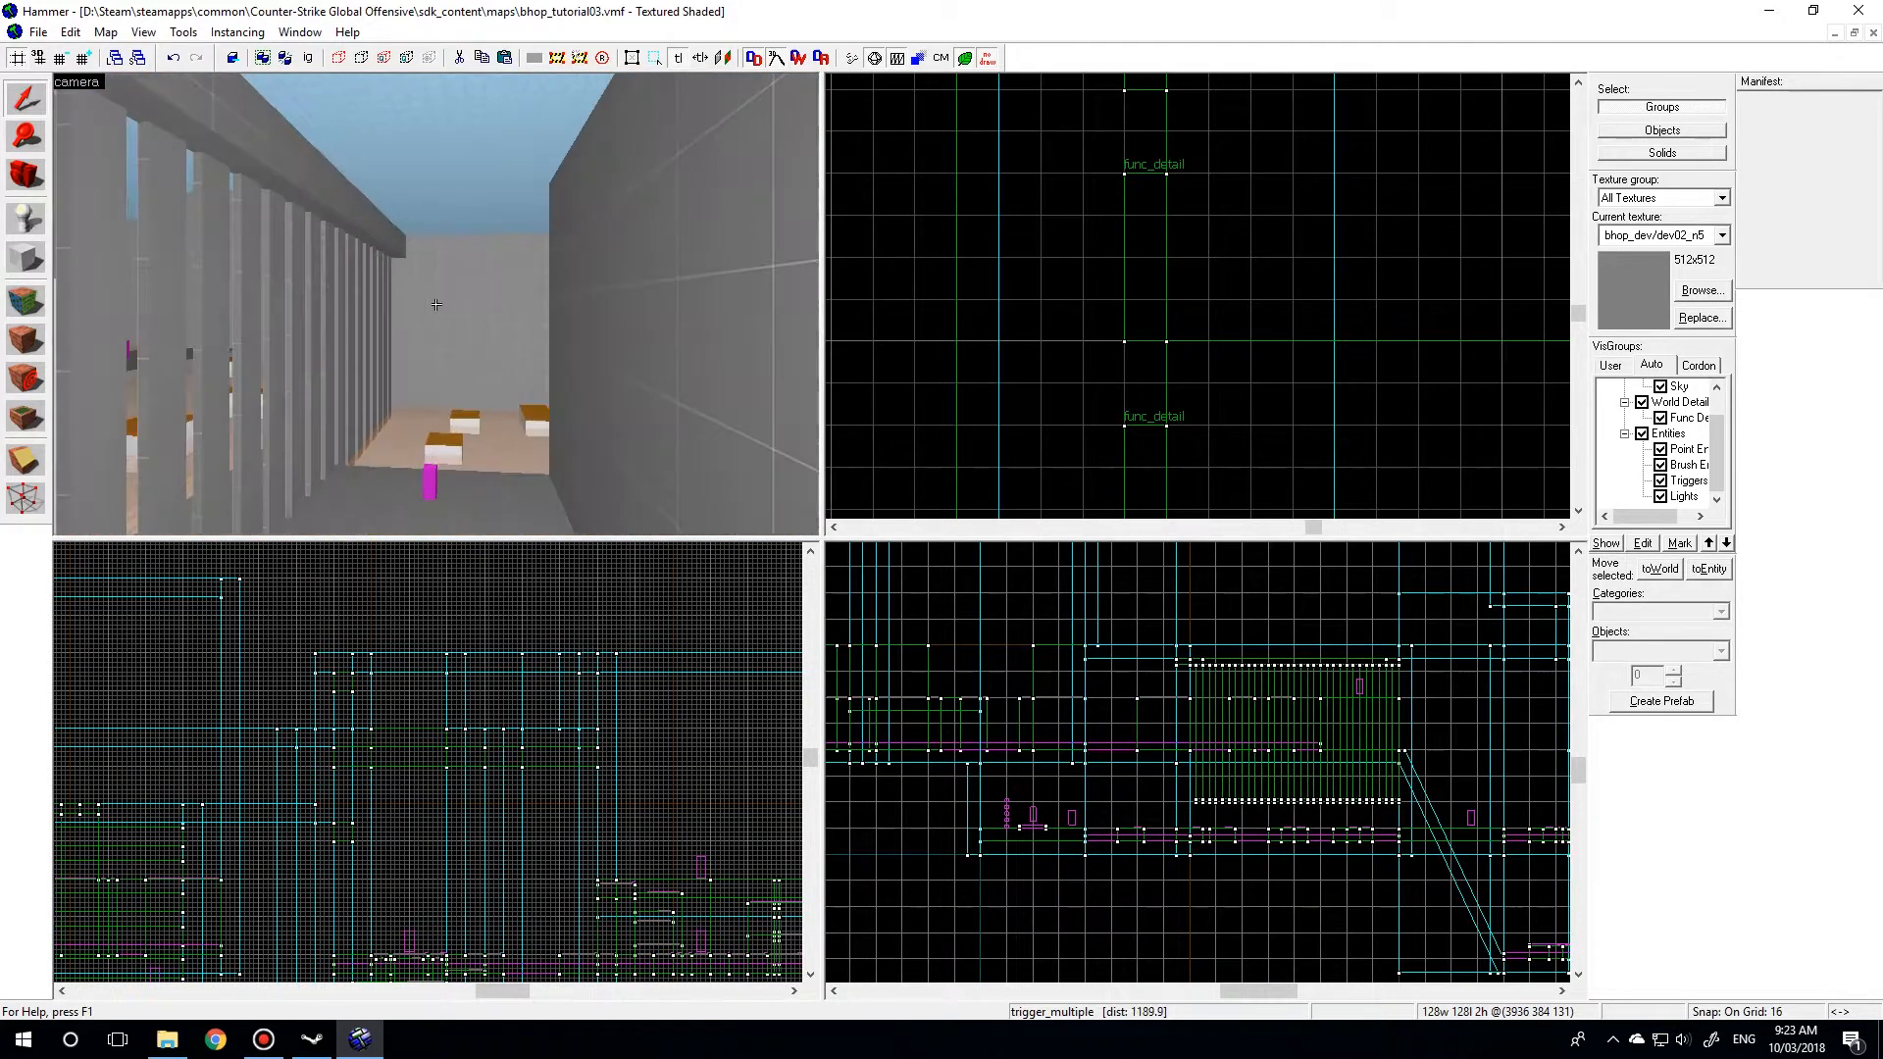
{"action": "key", "text": "w"}
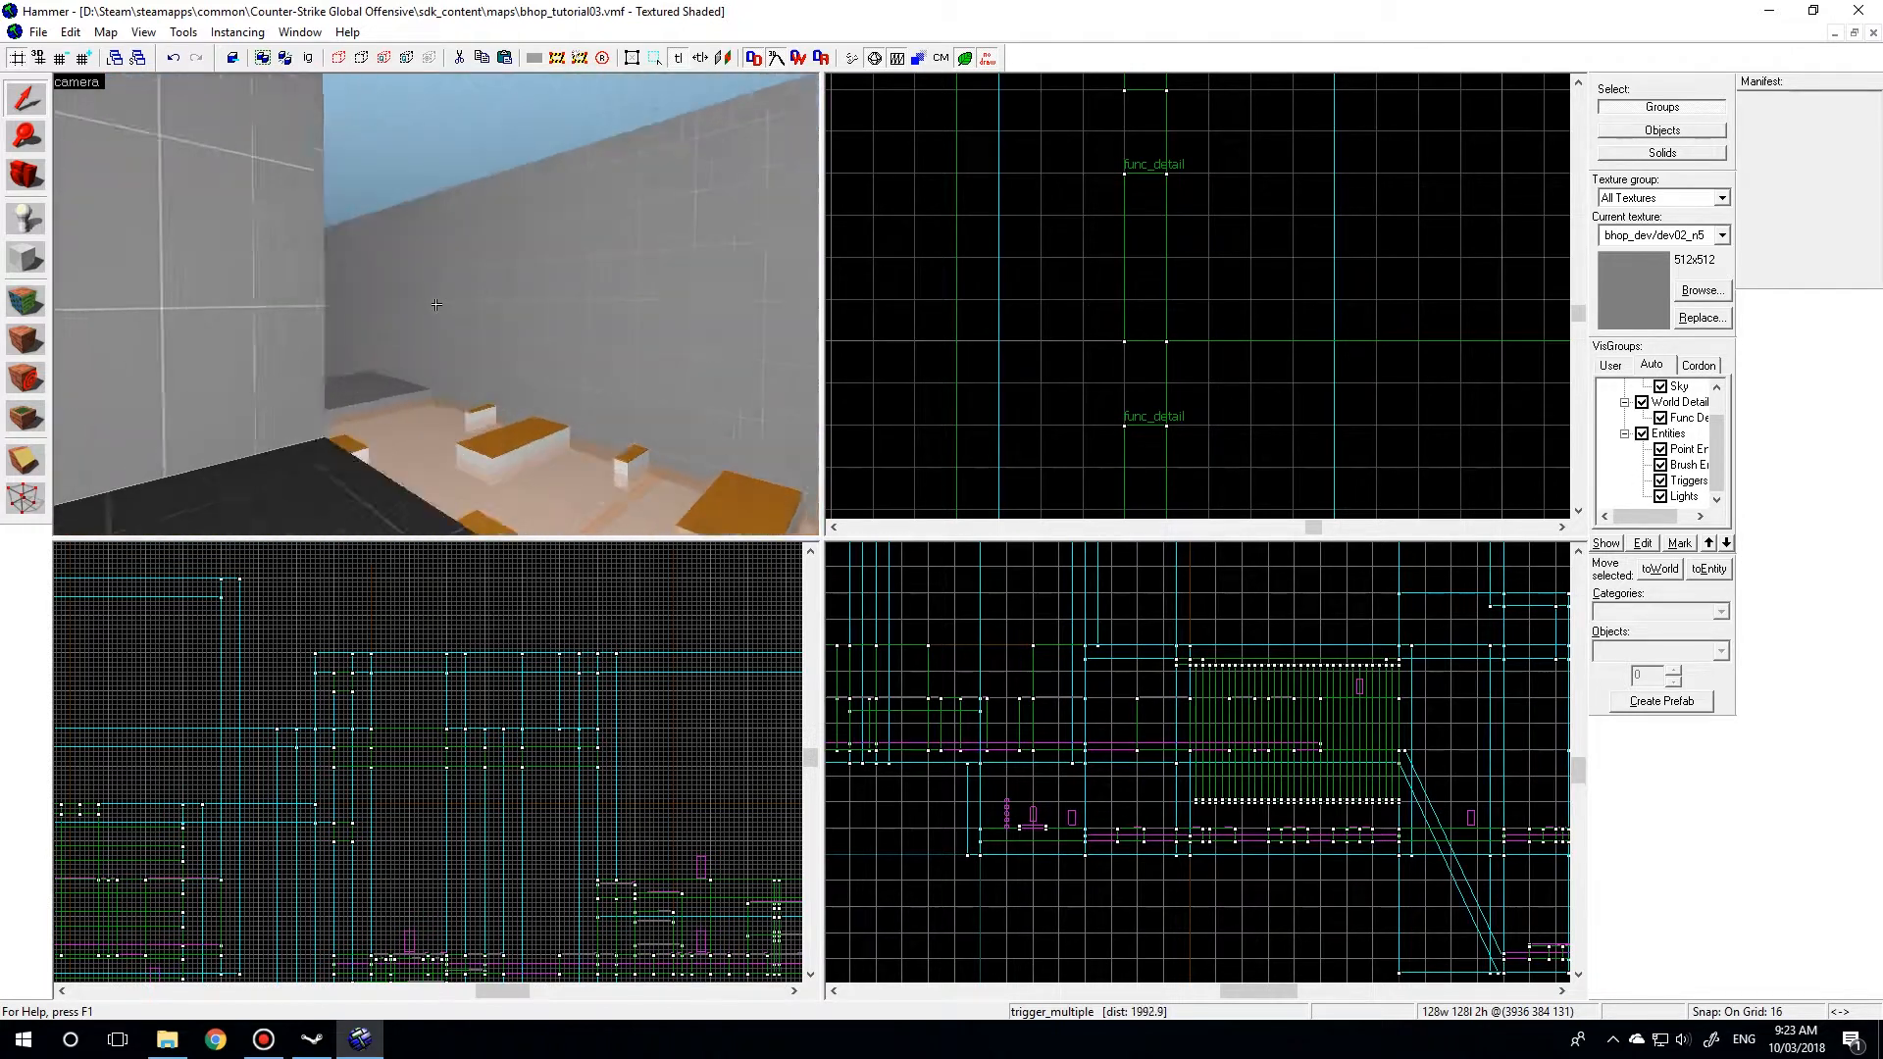
{"action": "key", "text": "w"}
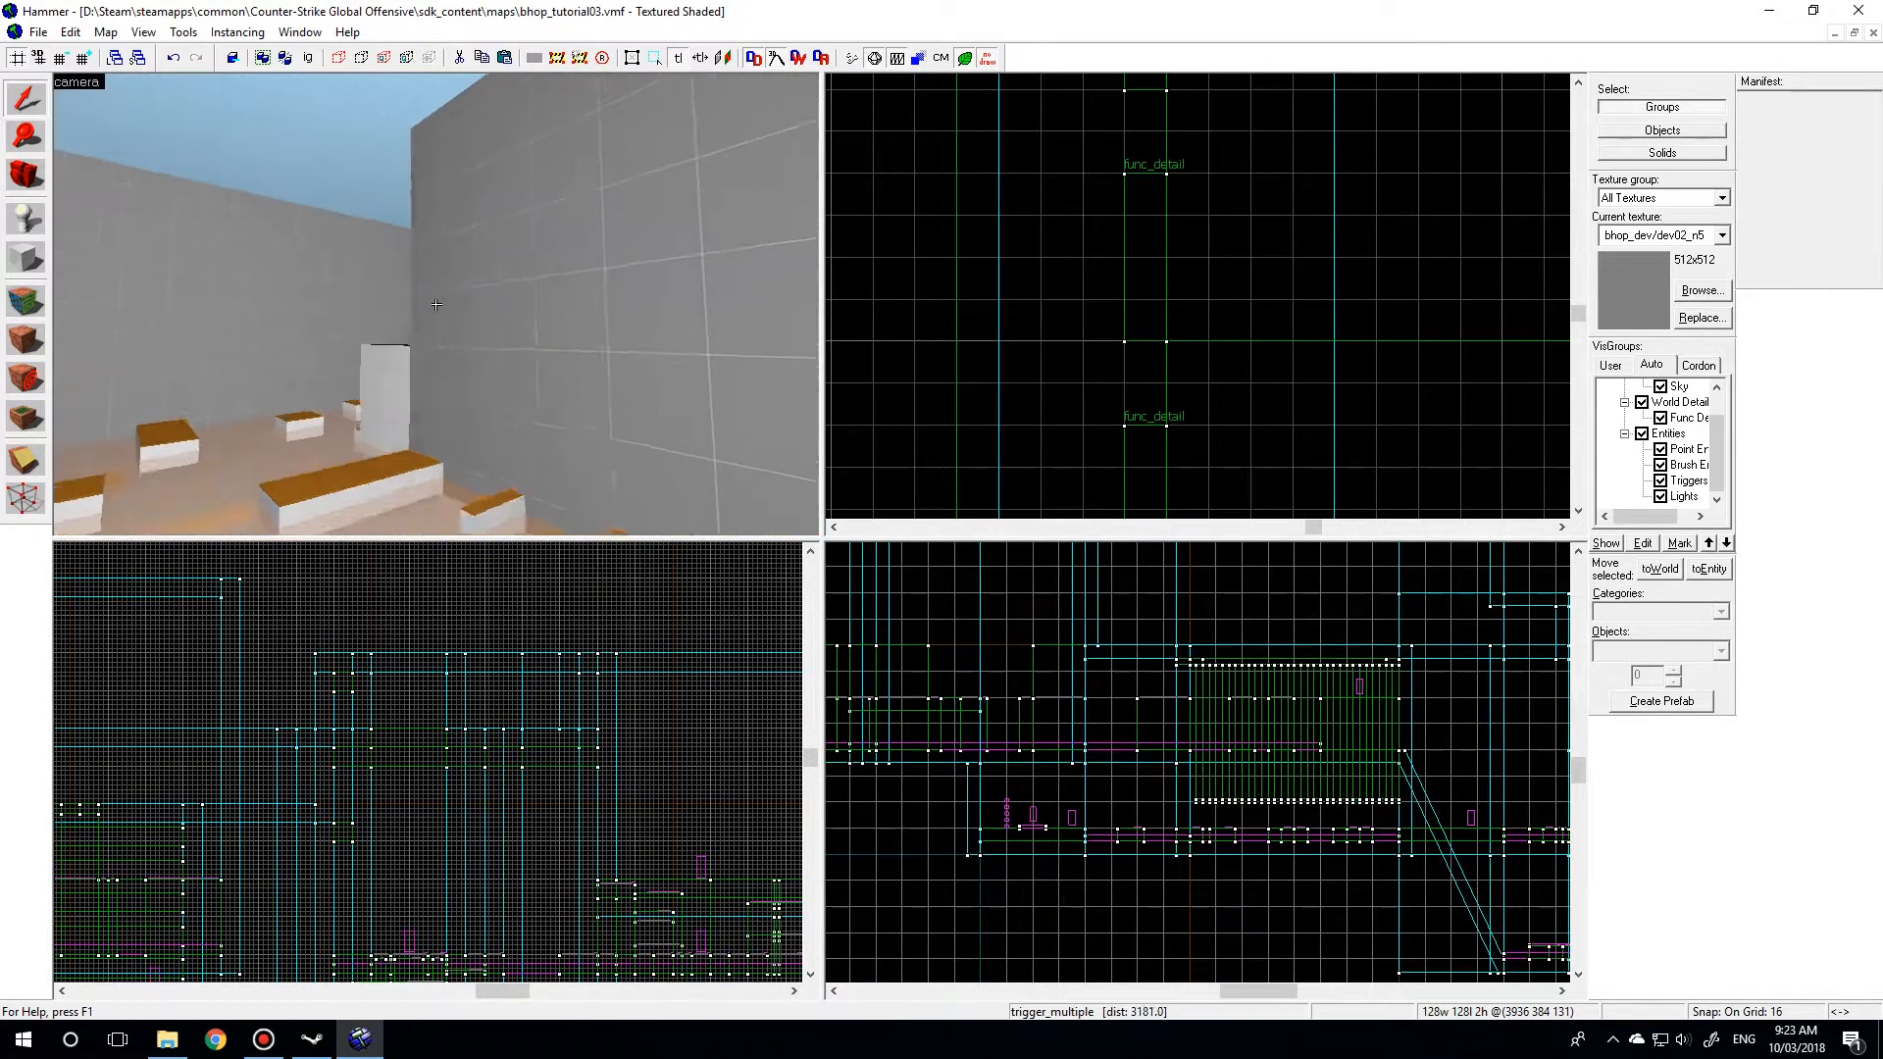
{"action": "key", "text": "w"}
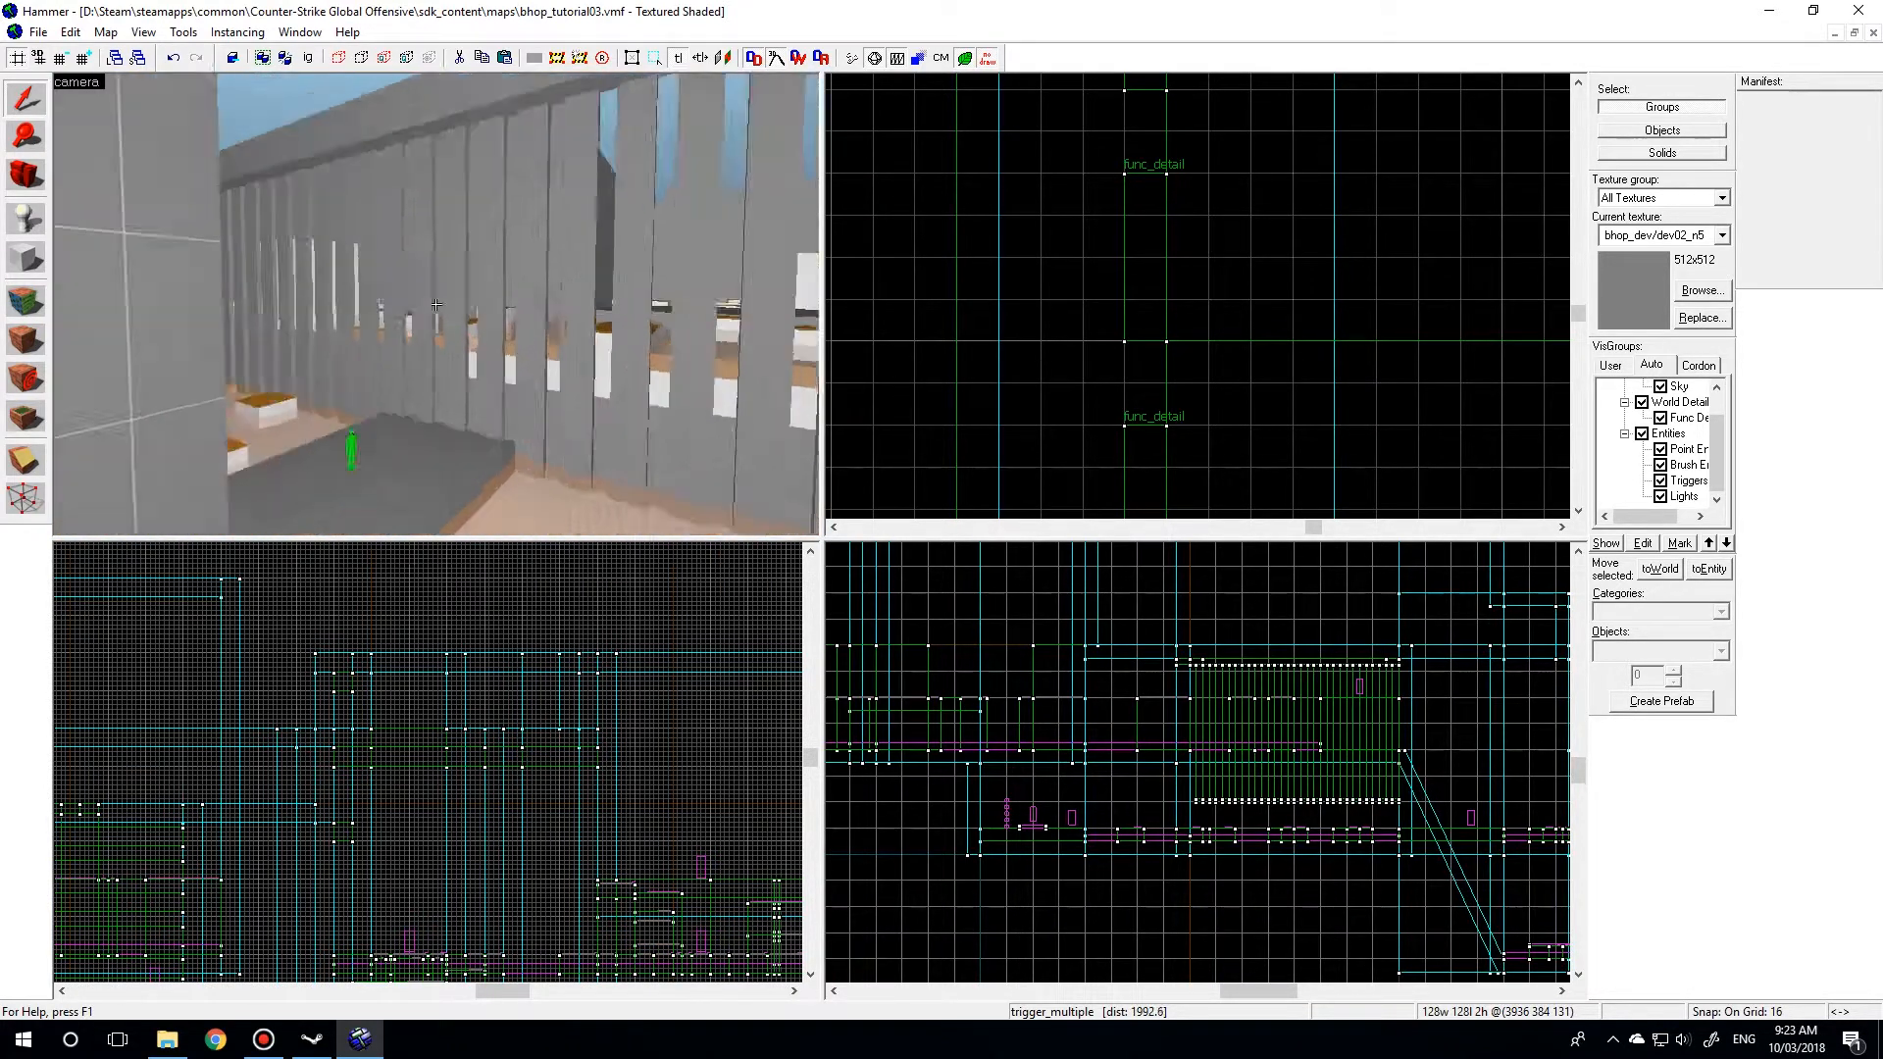
{"action": "key", "text": "w"}
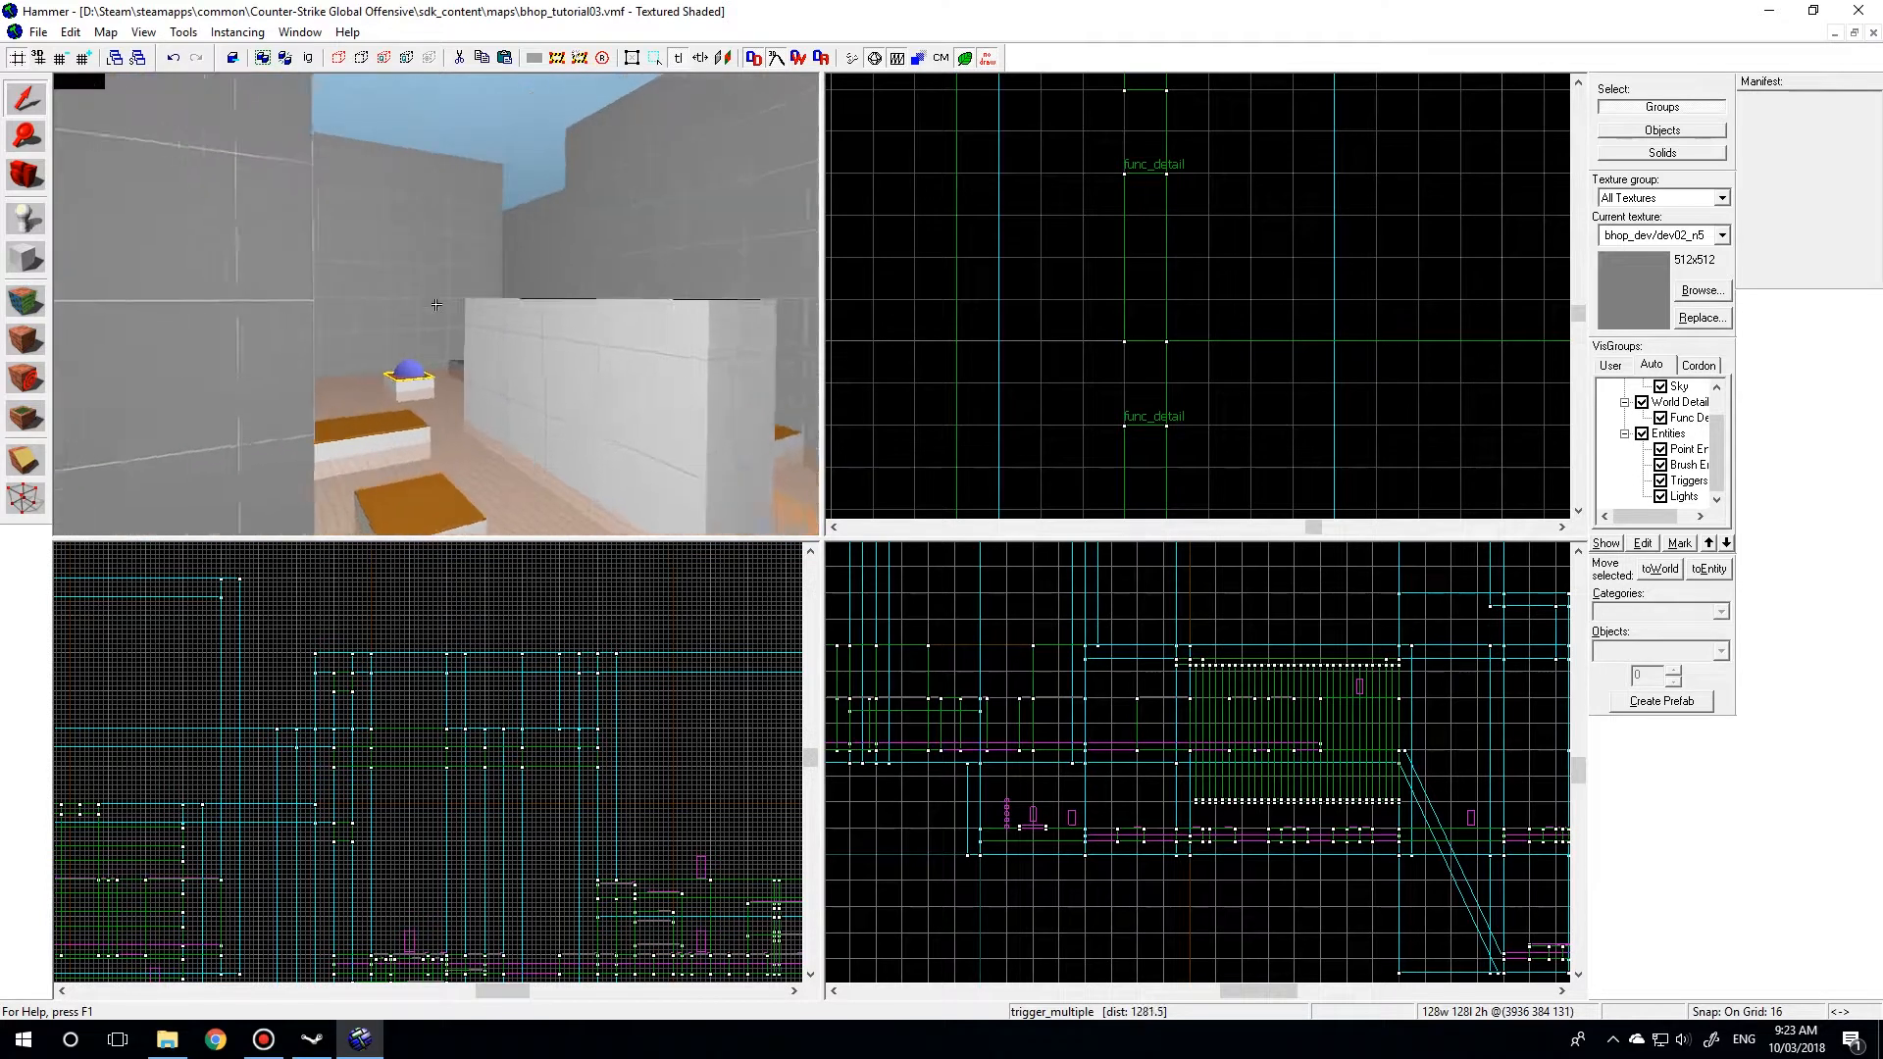
{"action": "key", "text": "w"}
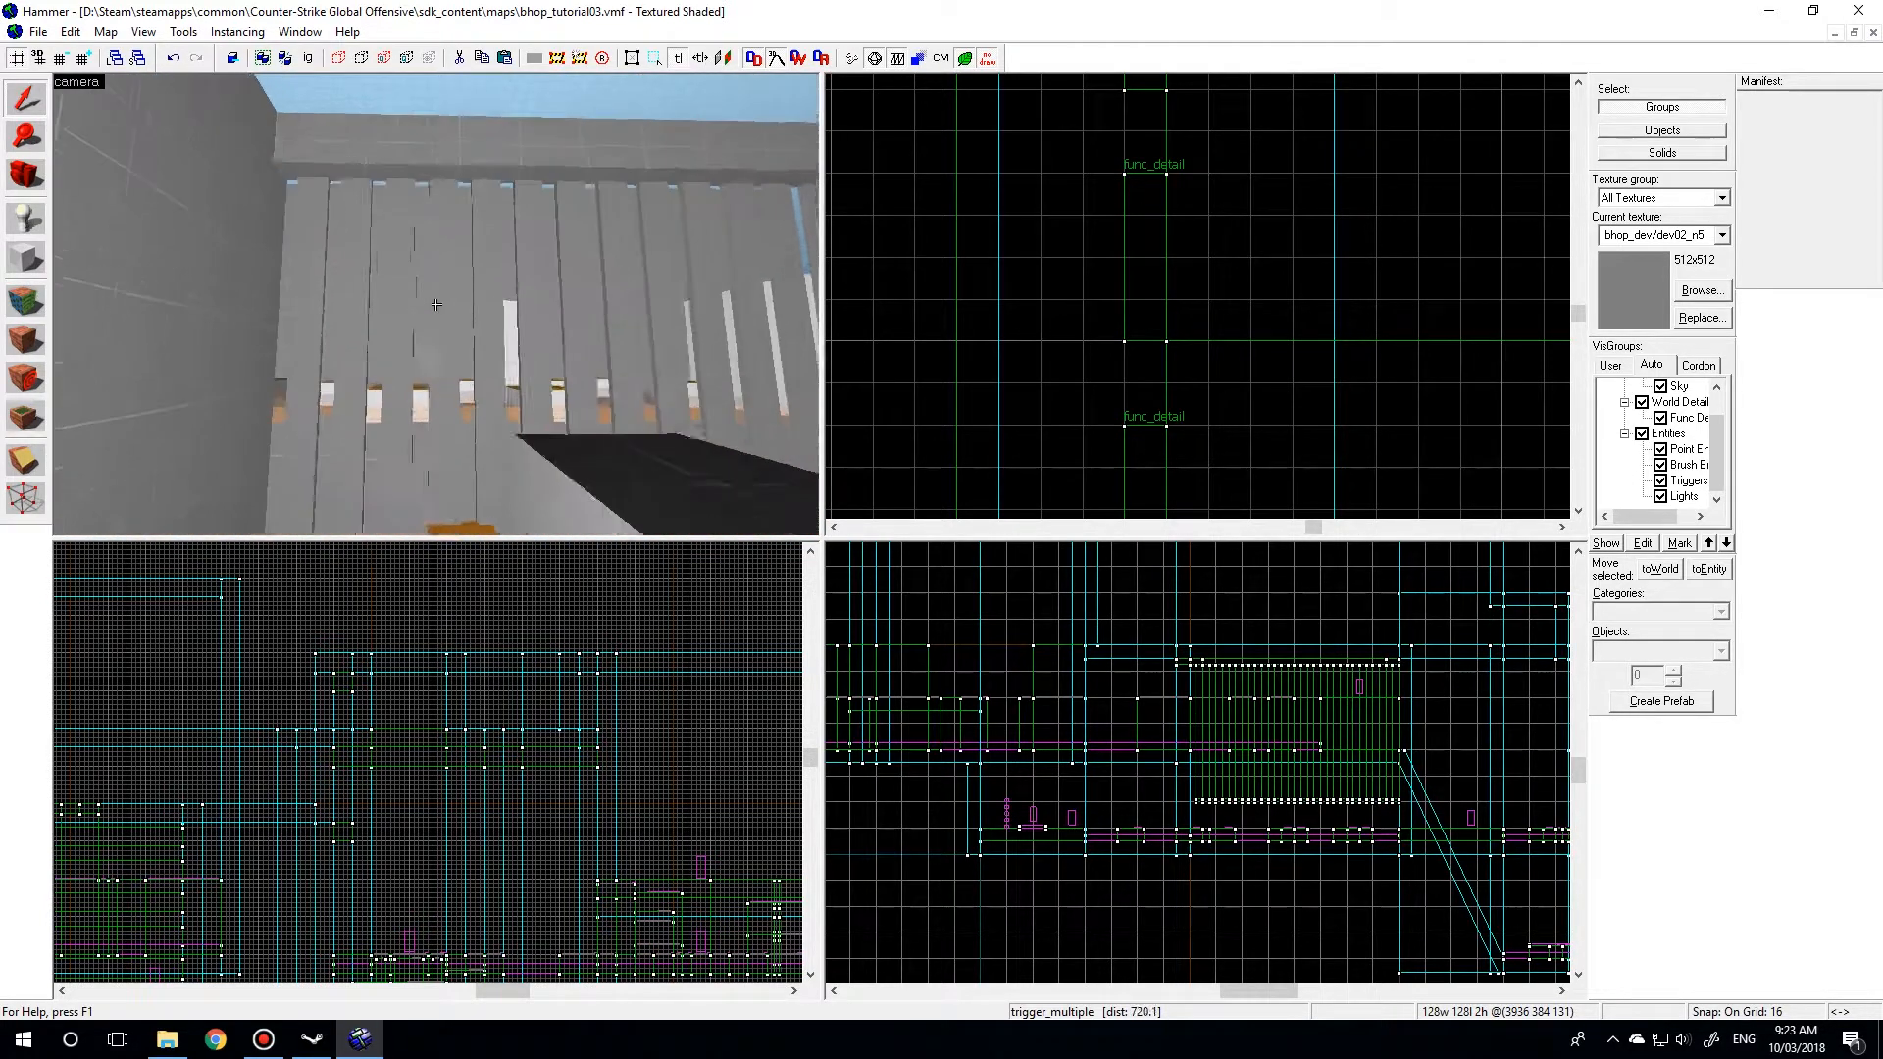
{"action": "key", "text": "w"}
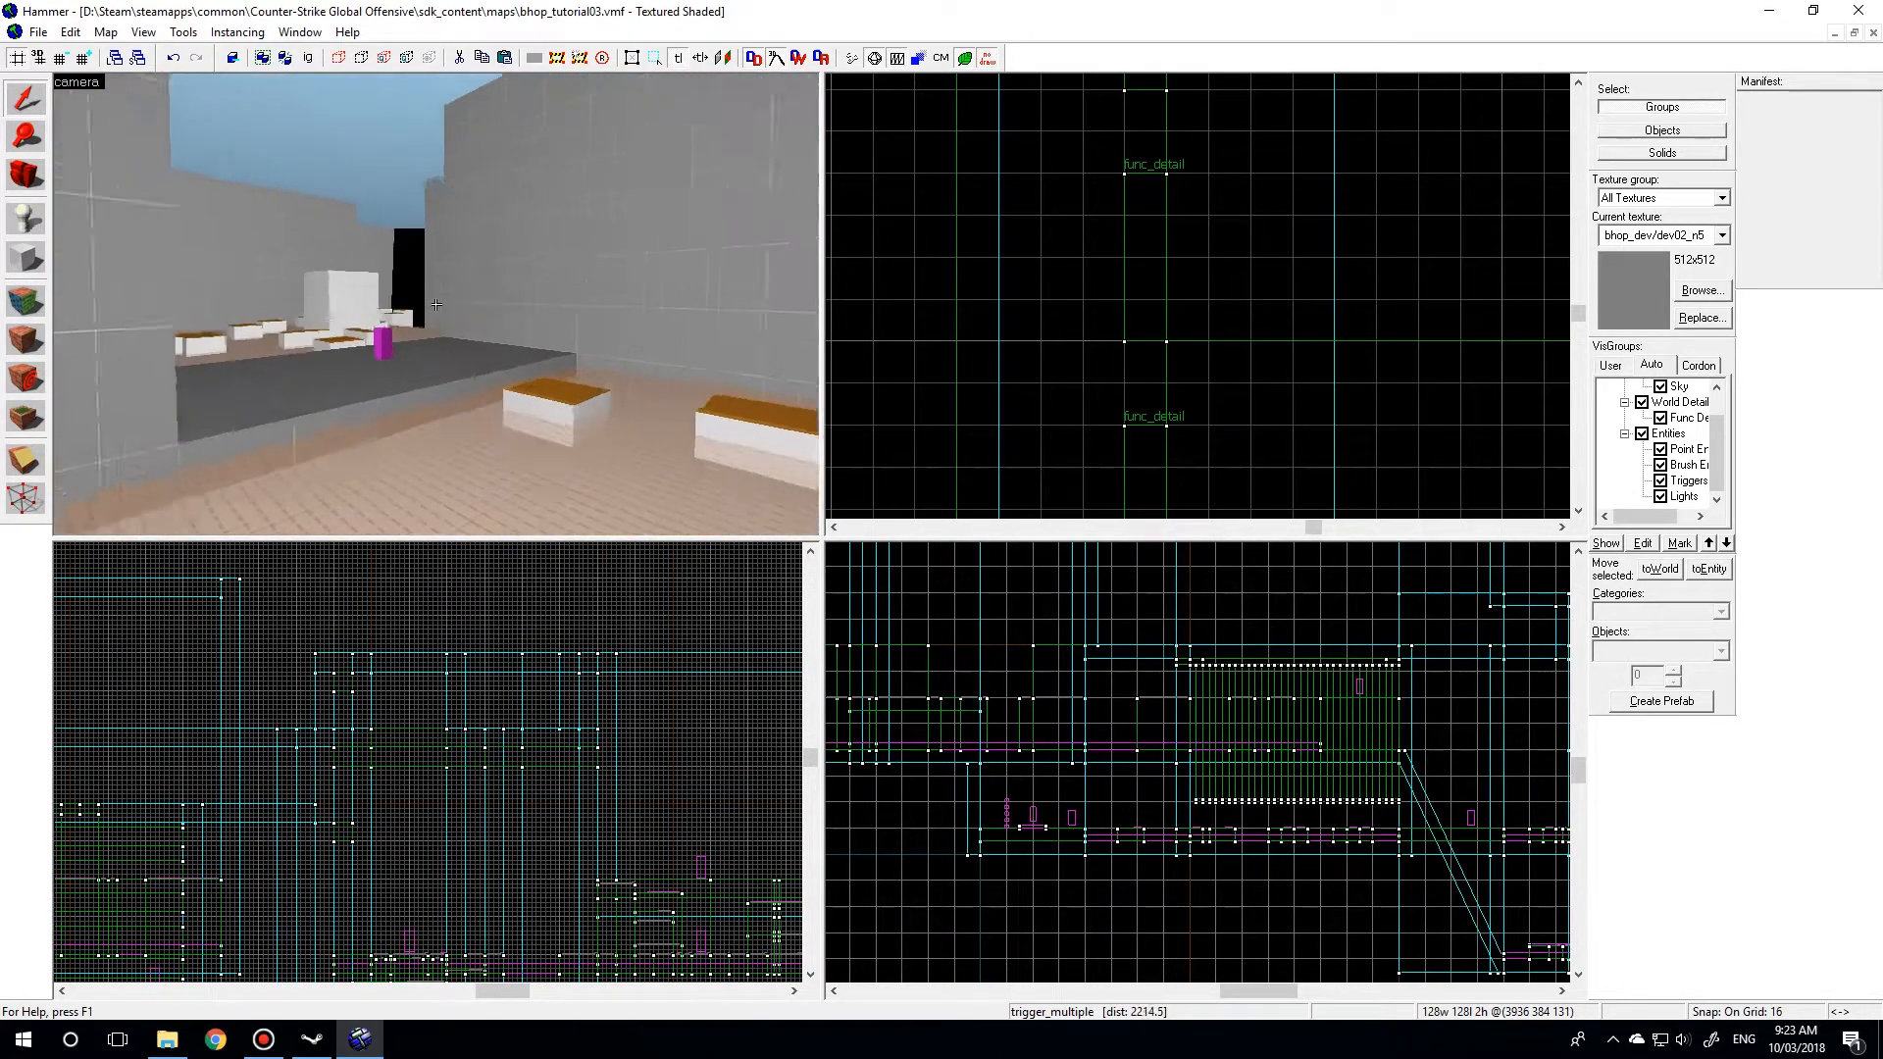
{"action": "key", "text": "w"}
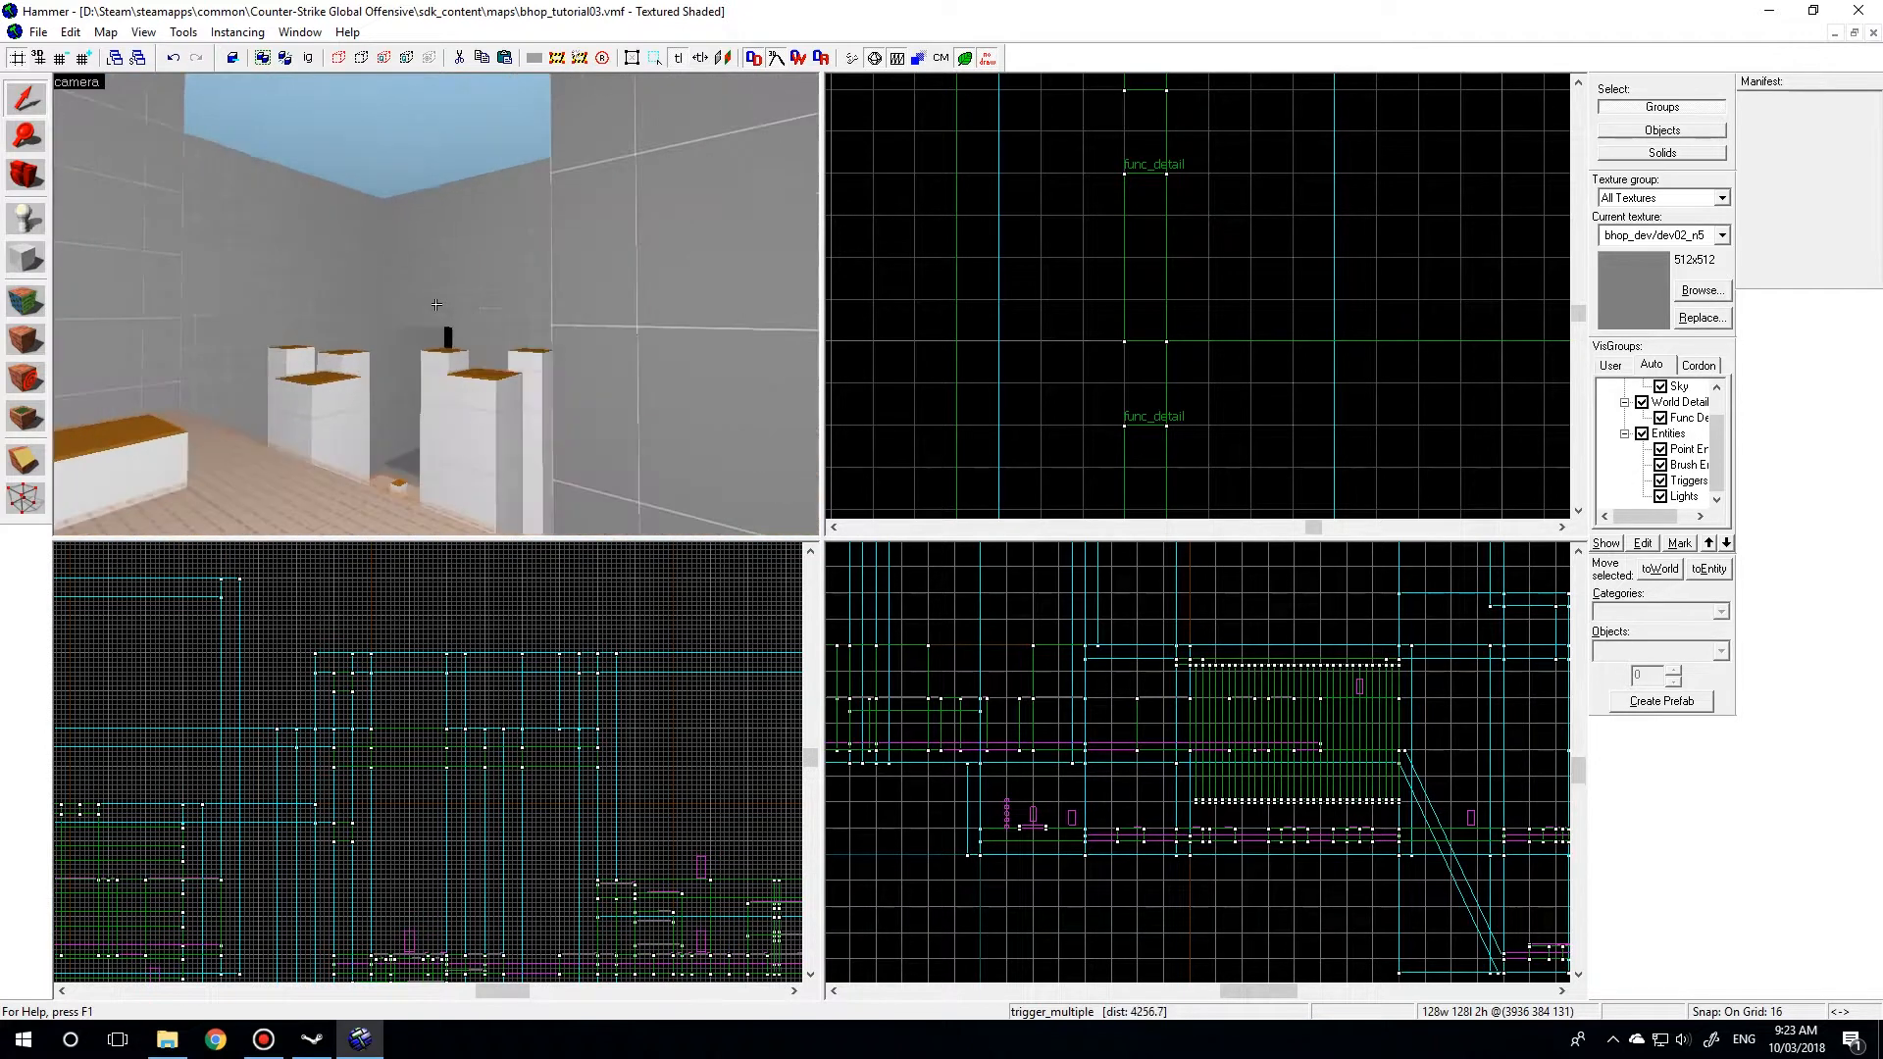
{"action": "key", "text": "w"}
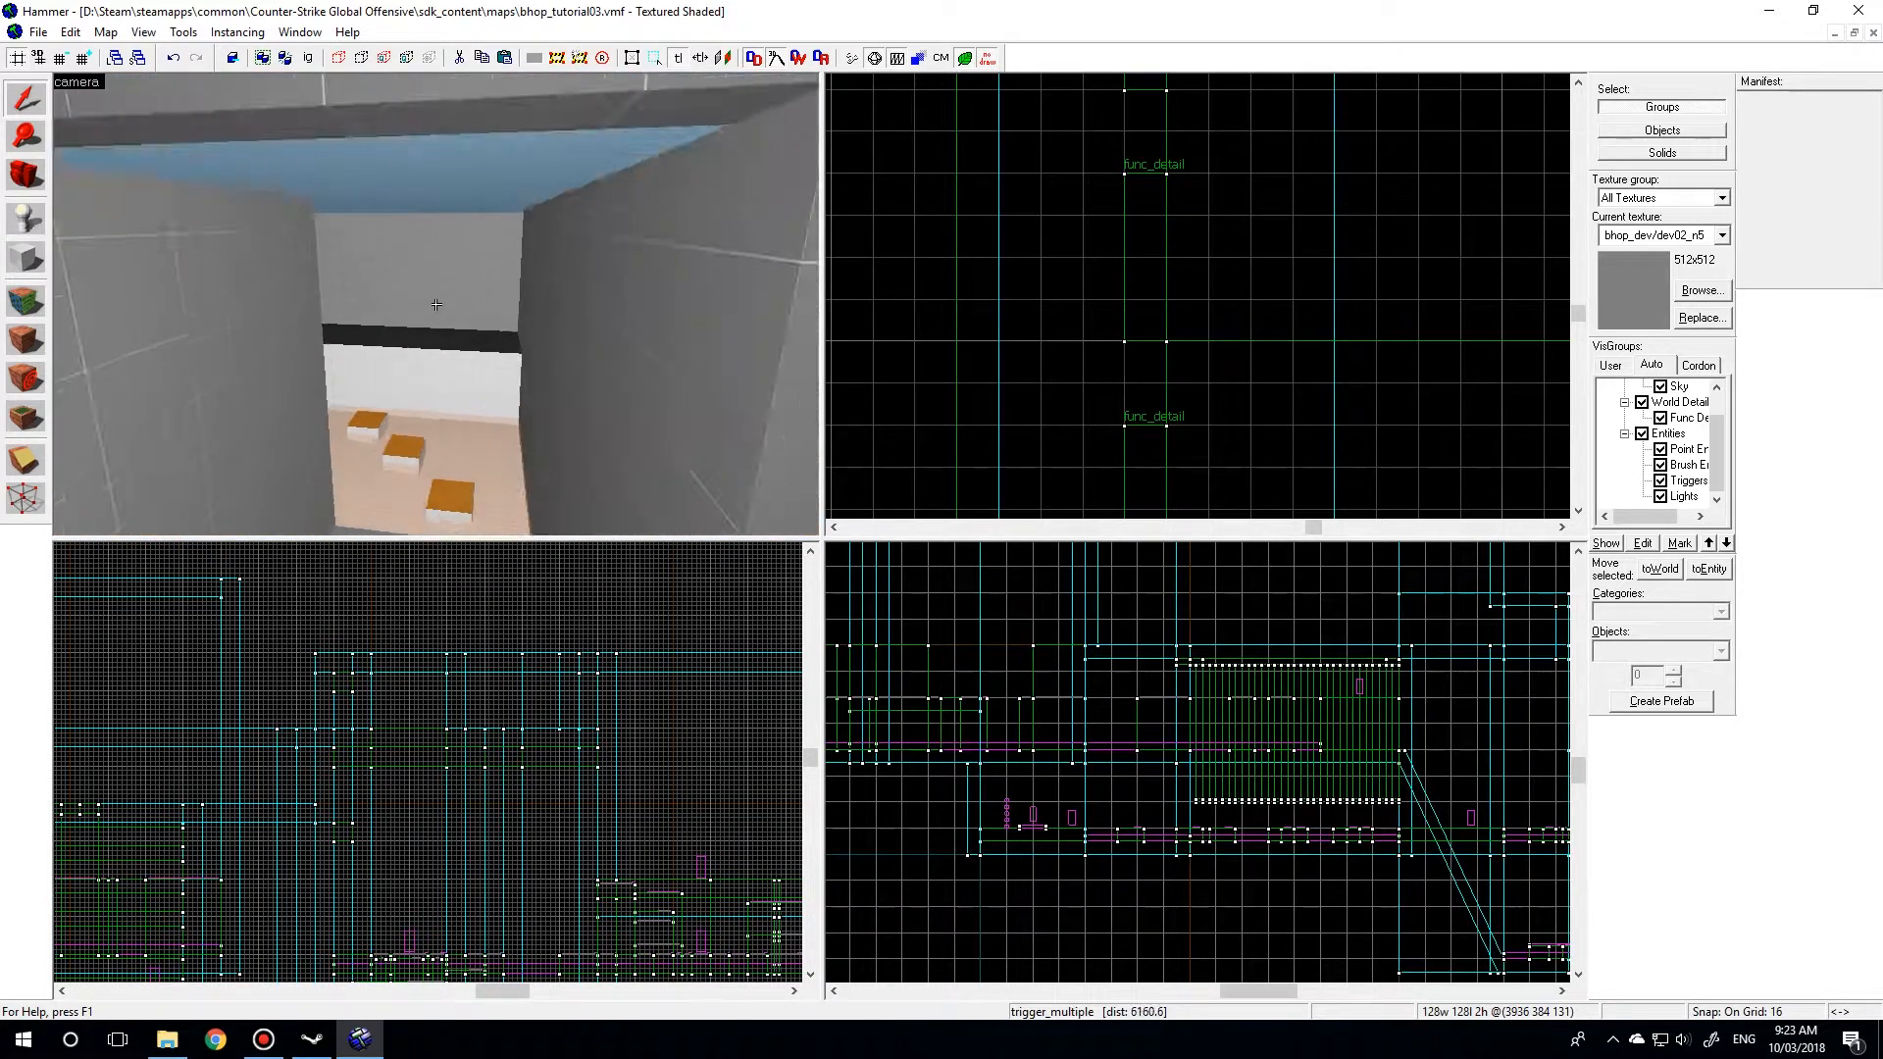
{"action": "key", "text": "w"}
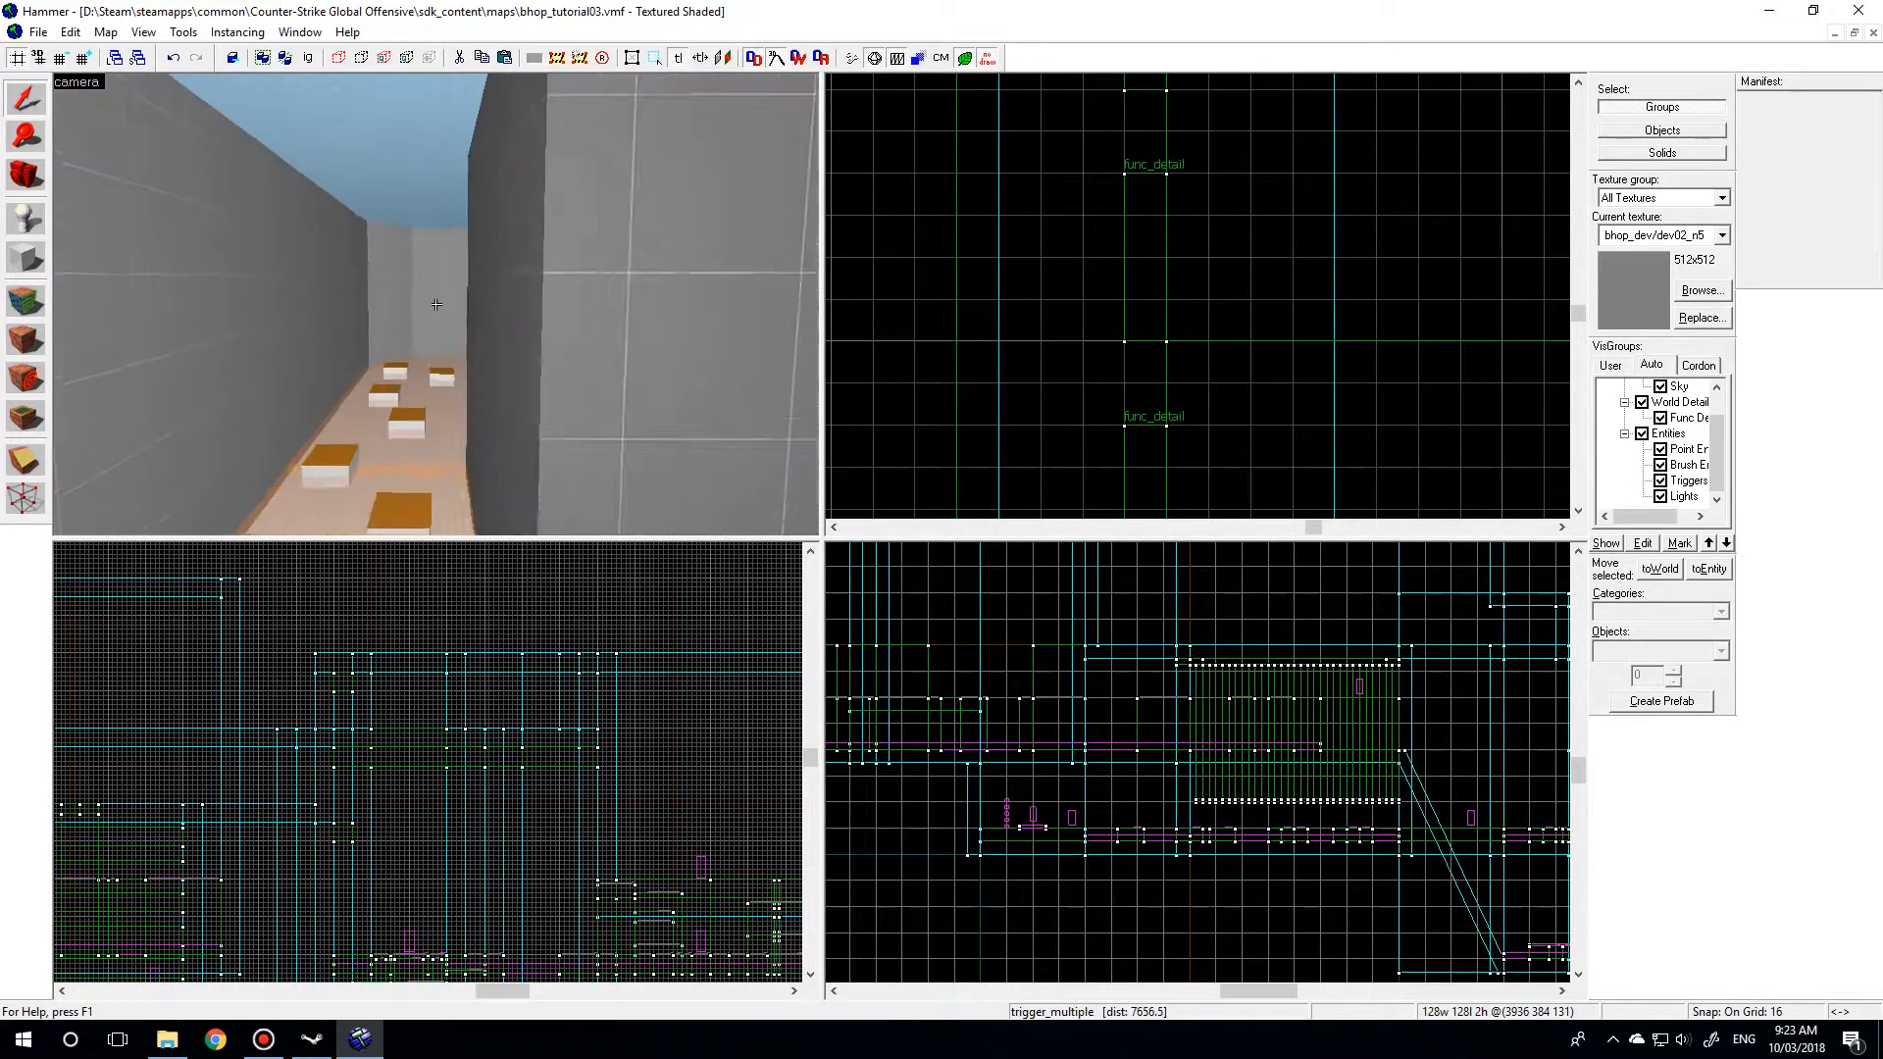
{"action": "key", "text": "z"}
- Switch to Chrome, search the web for "valve vide" and open the Valve Developer Community page on VIDE
{"action": "left_click", "coordinate": [213, 1043]}
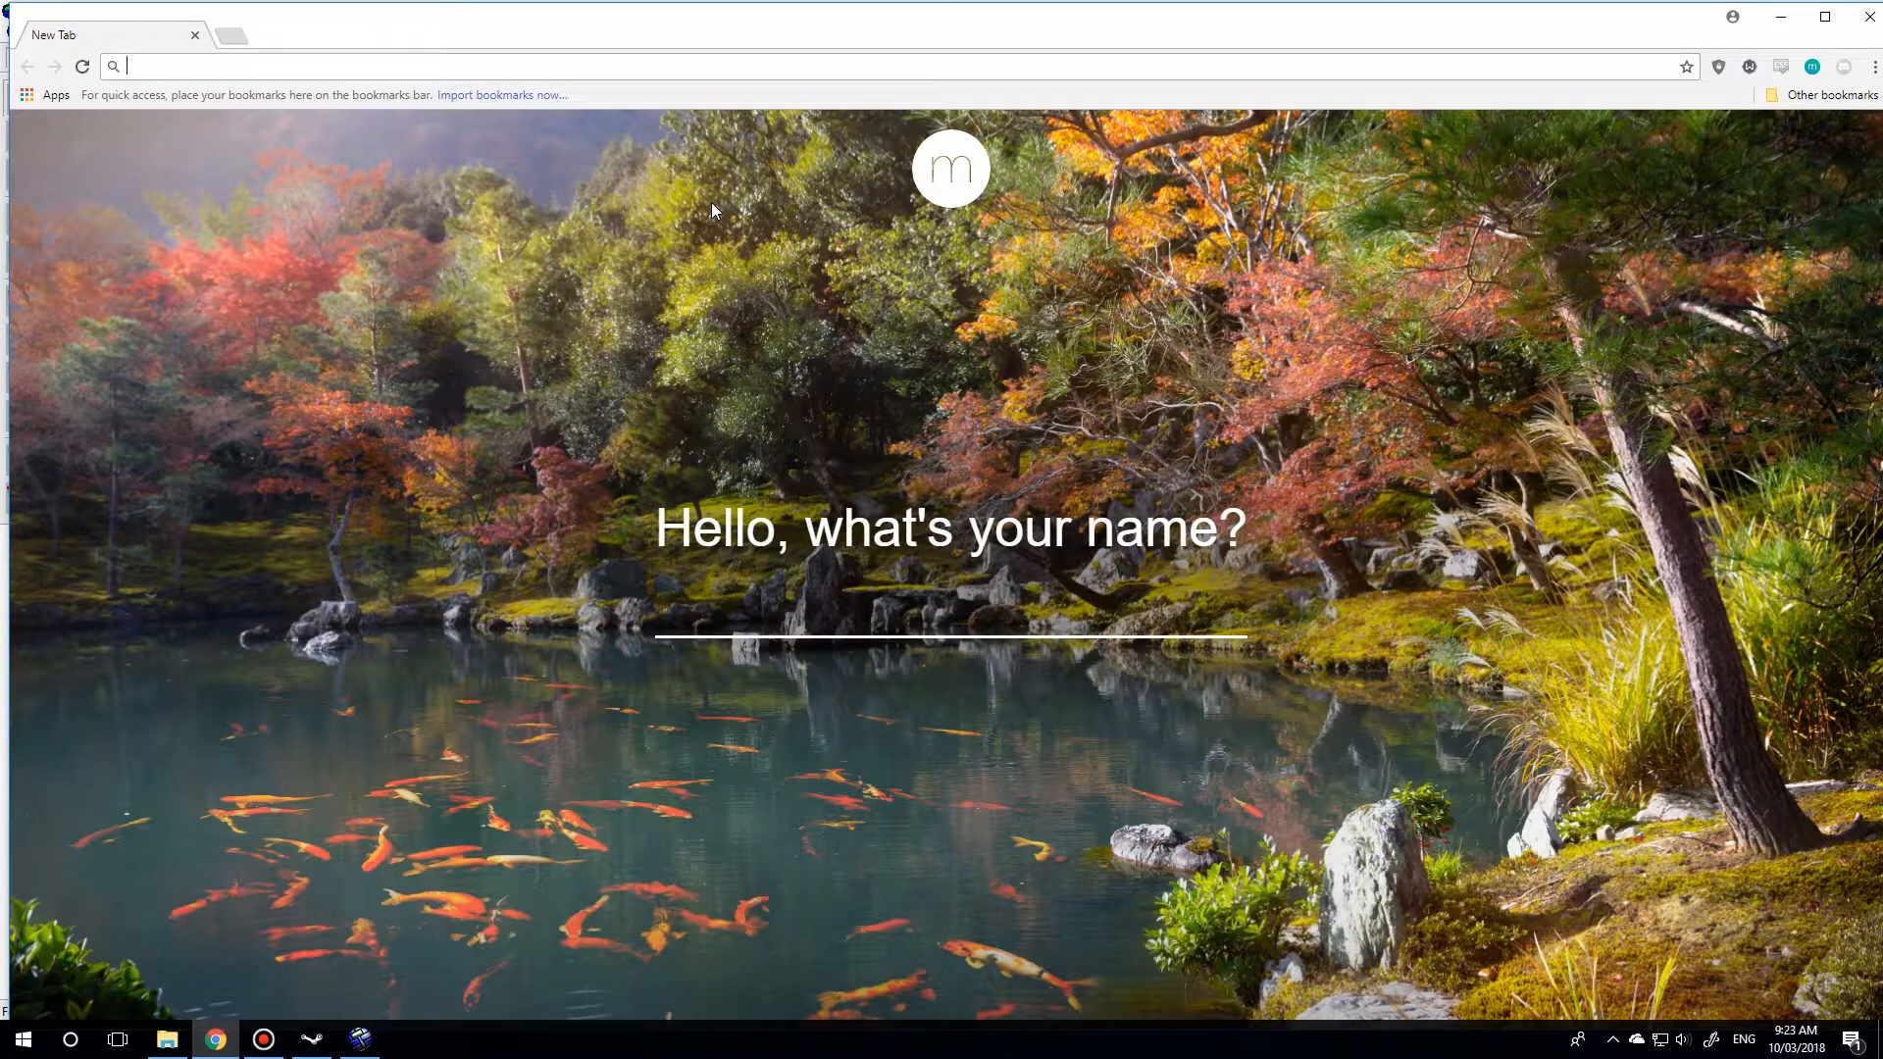
{"action": "type", "text": "valve vide"}
{"action": "key", "text": "Return"}
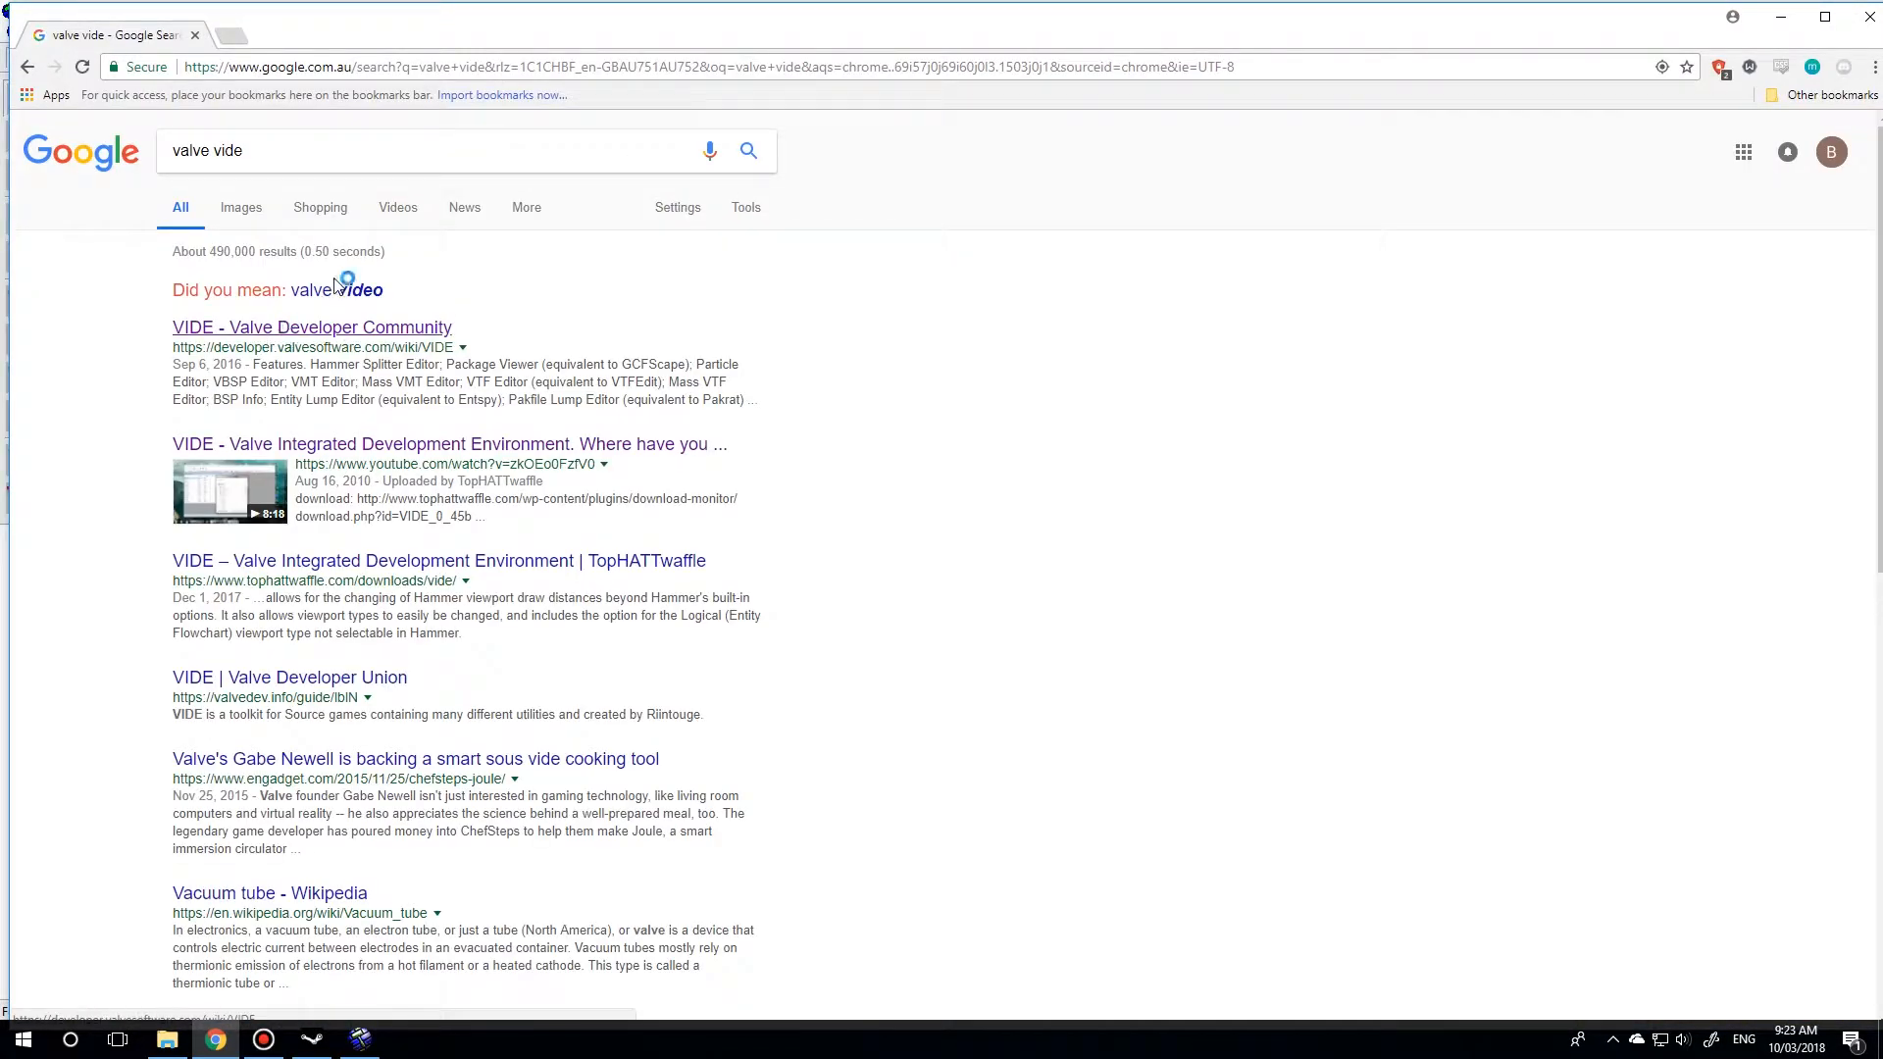
{"action": "left_click", "coordinate": [281, 329]}
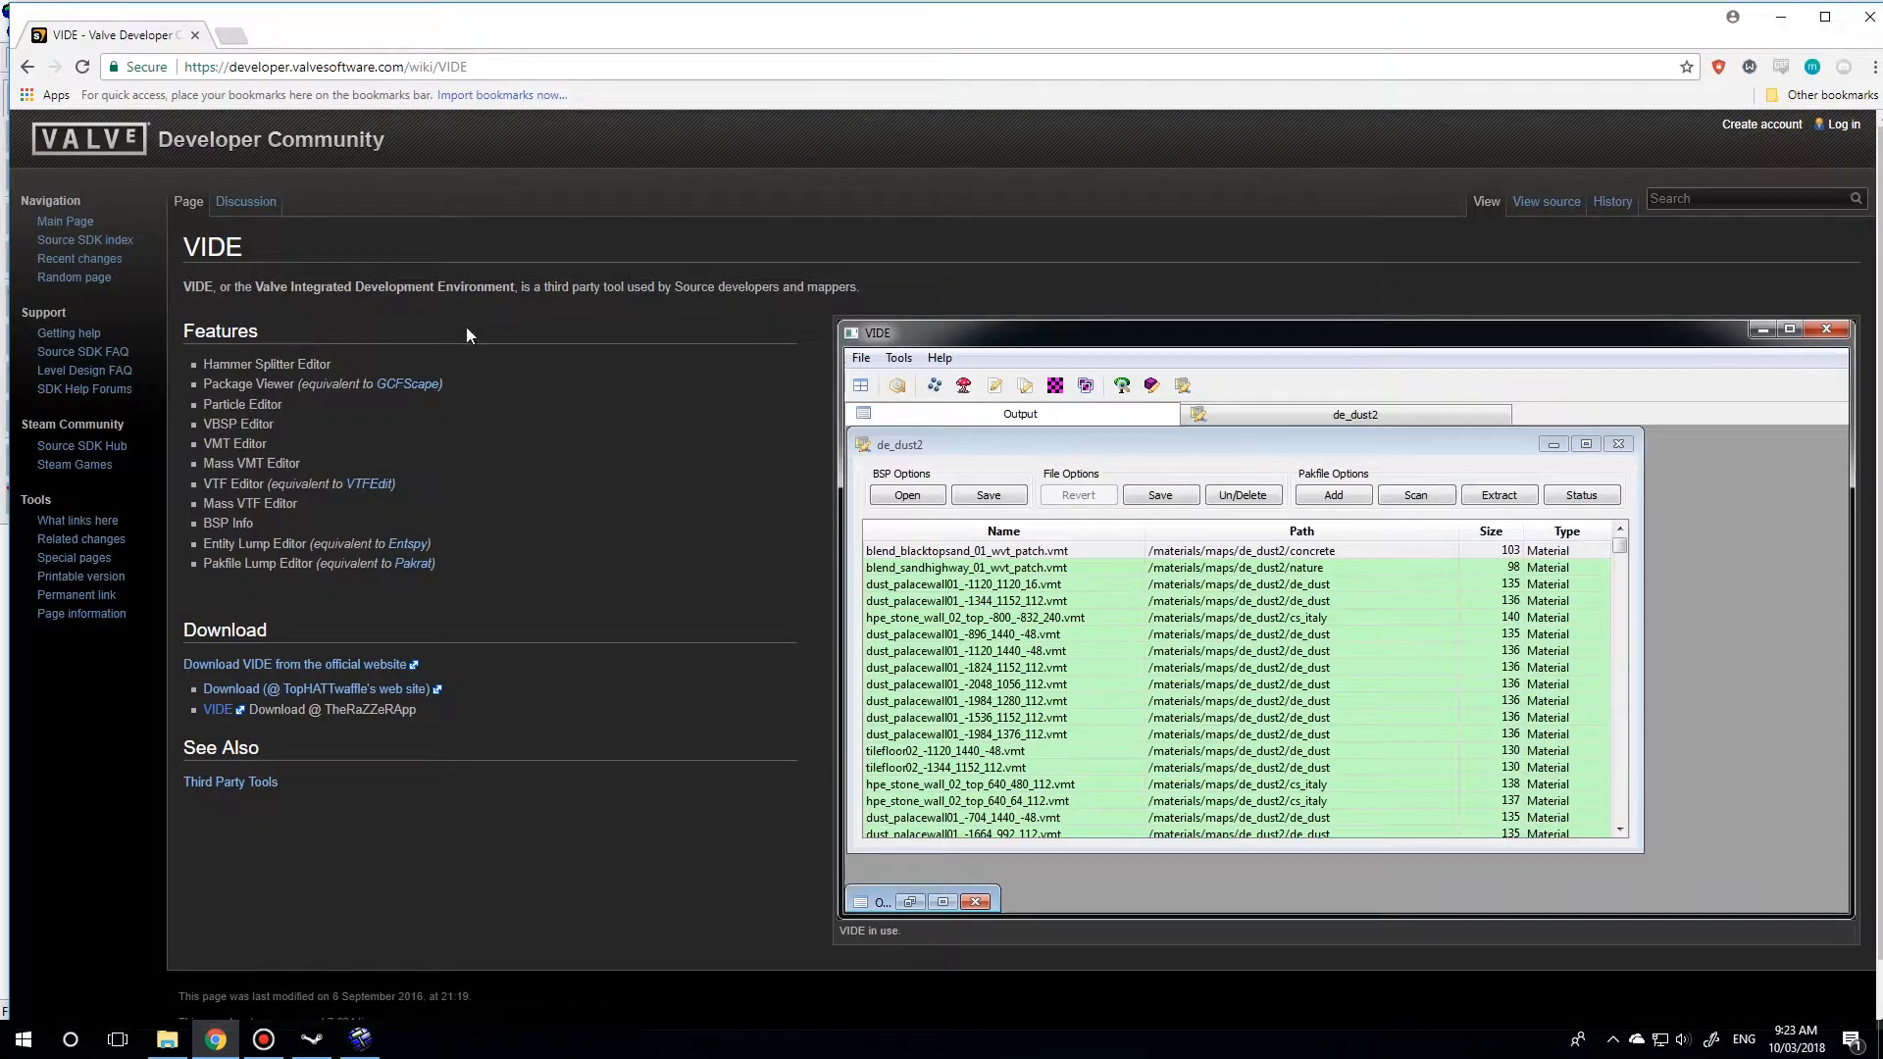
- Try to open the official VIDE download website from the wiki page in a new tab
{"action": "right_click", "coordinate": [333, 665]}
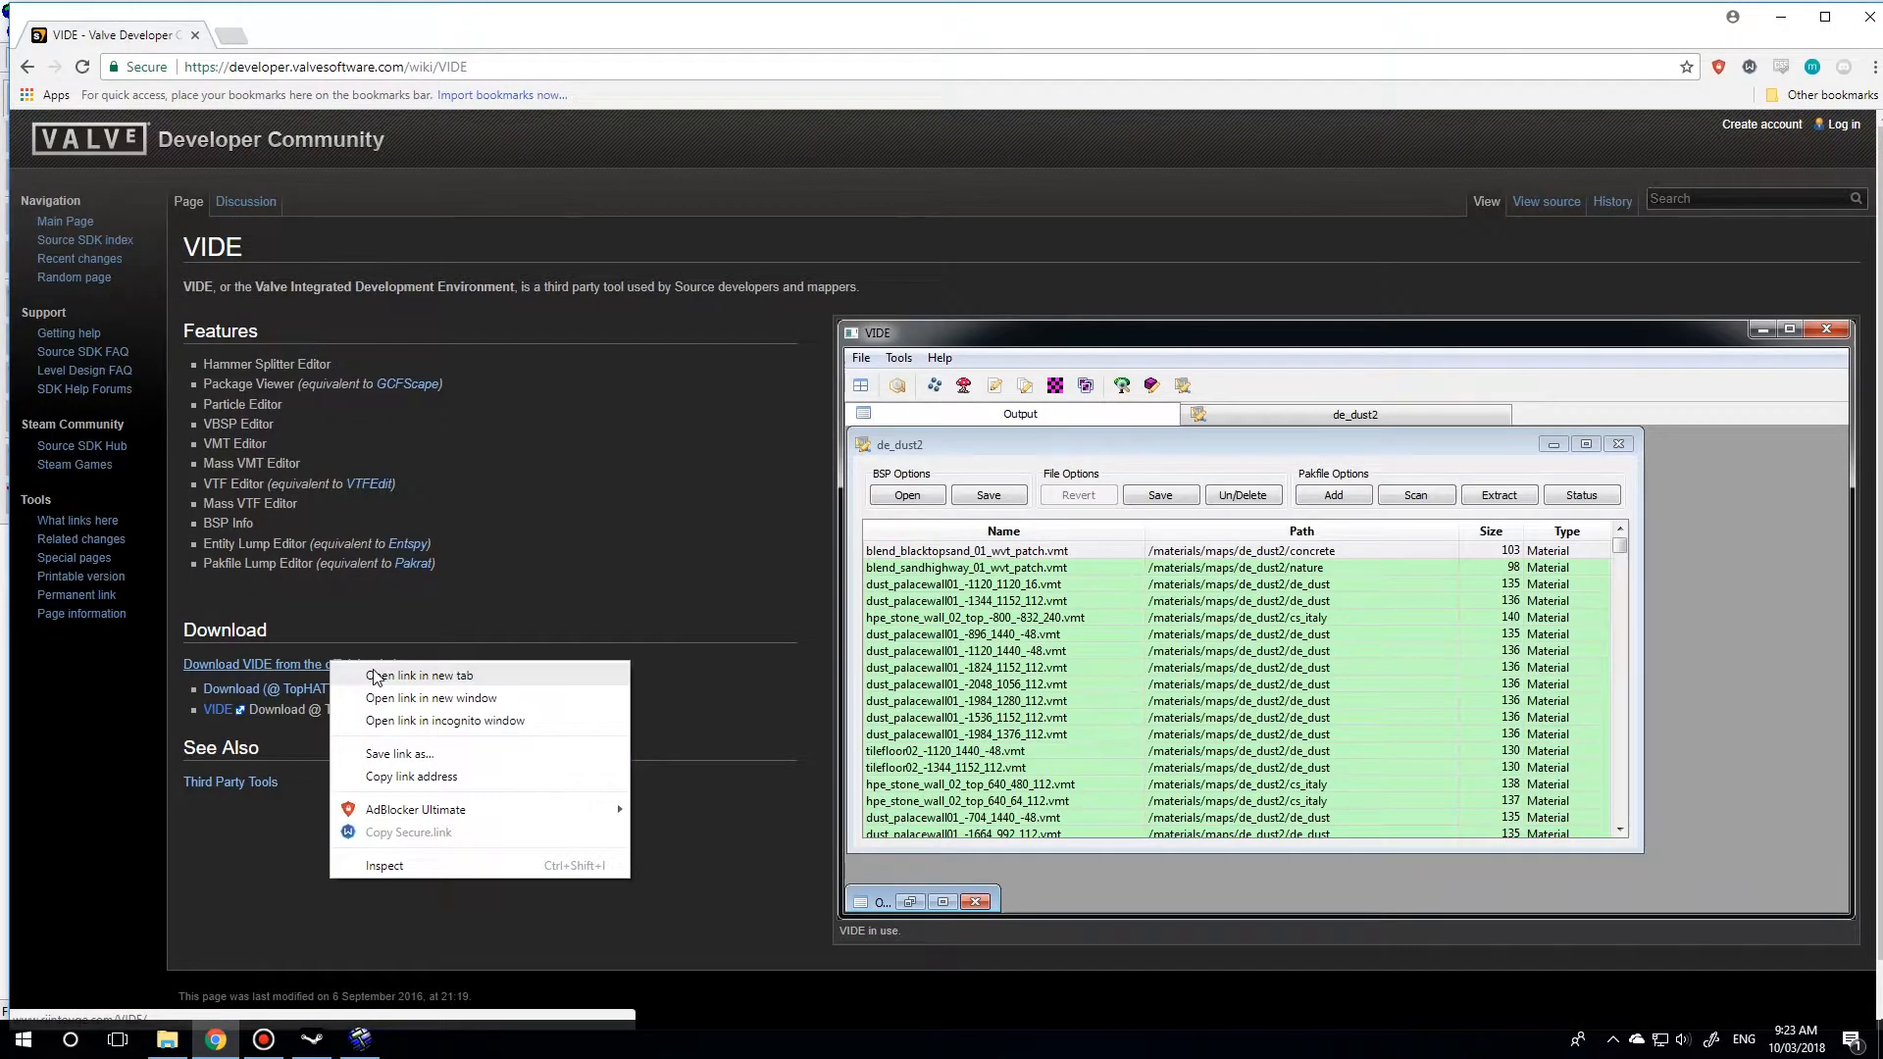
{"action": "left_click", "coordinate": [377, 673]}
{"action": "left_click", "coordinate": [309, 35]}
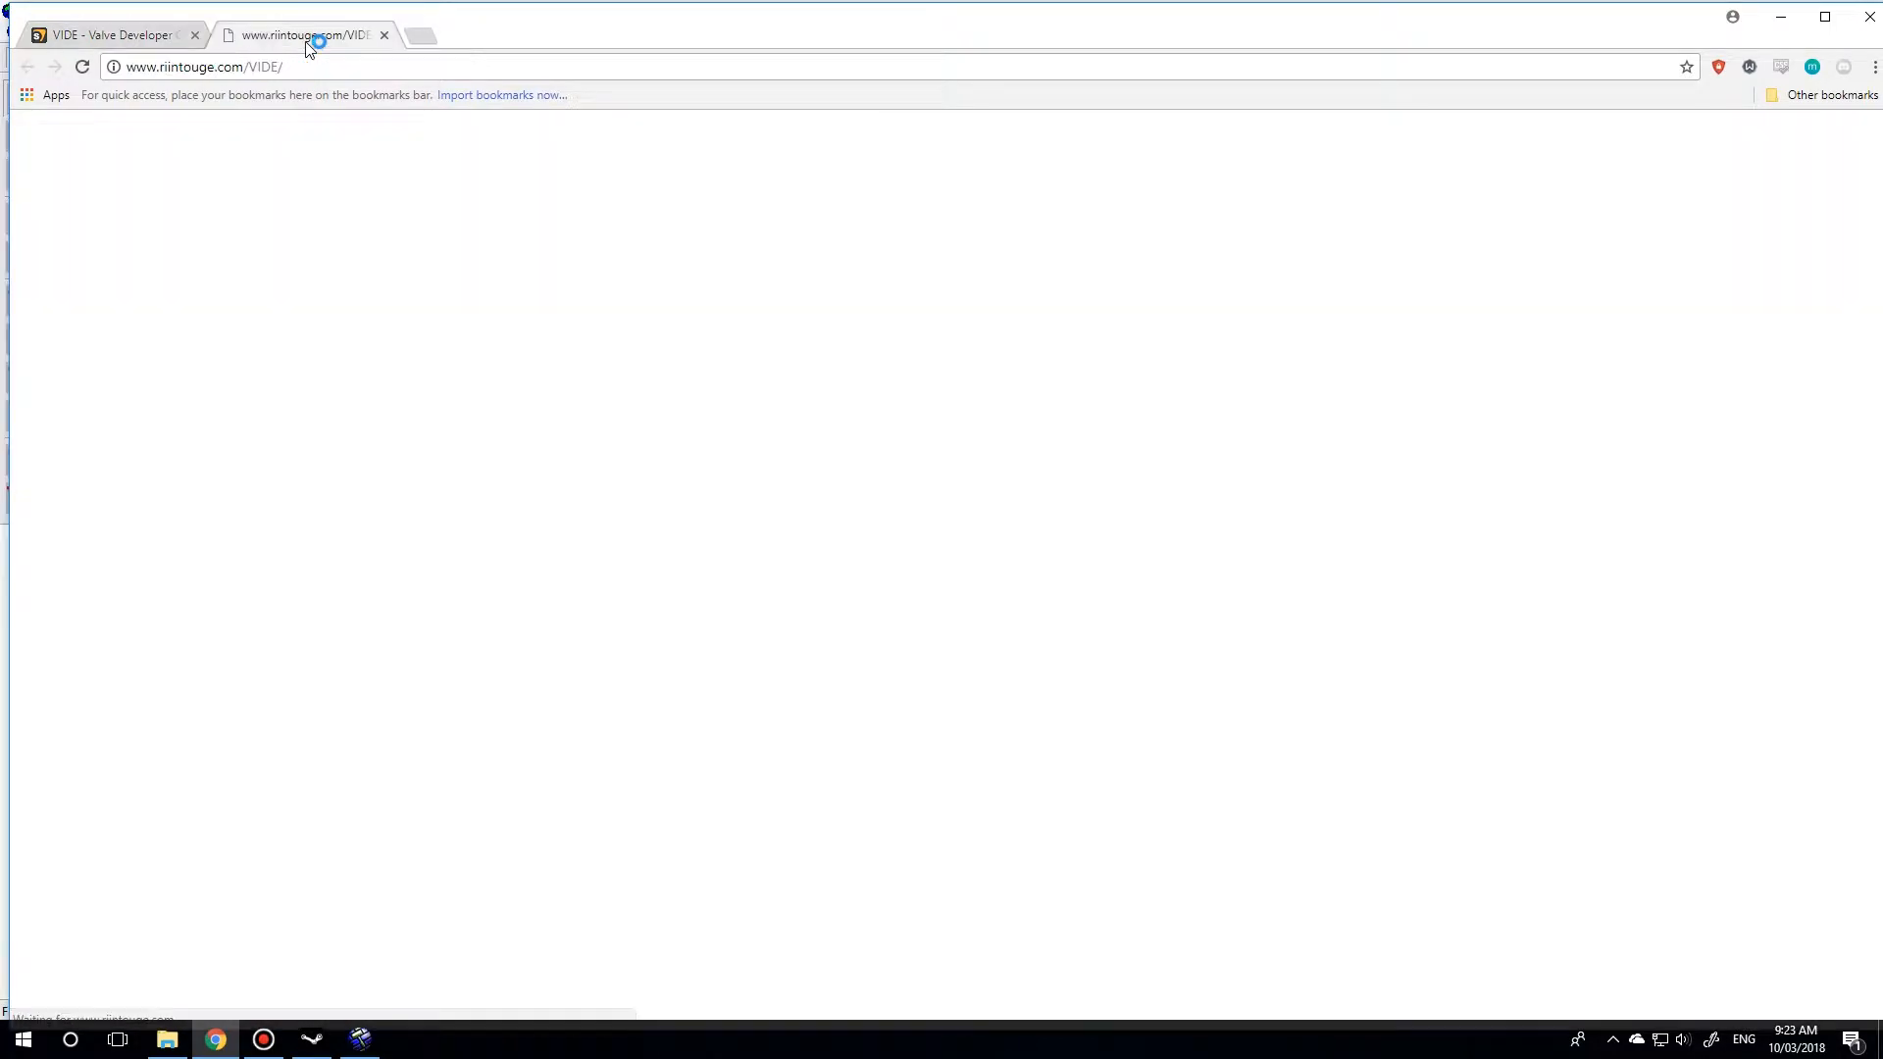
- Return to the VIDE wiki page and open the TopHATTwaffle download link in a new tab, switching to it
{"action": "left_click", "coordinate": [144, 33]}
{"action": "right_click", "coordinate": [318, 688]}
{"action": "left_click", "coordinate": [220, 695]}
{"action": "right_click", "coordinate": [220, 691]}
{"action": "left_click", "coordinate": [275, 700]}
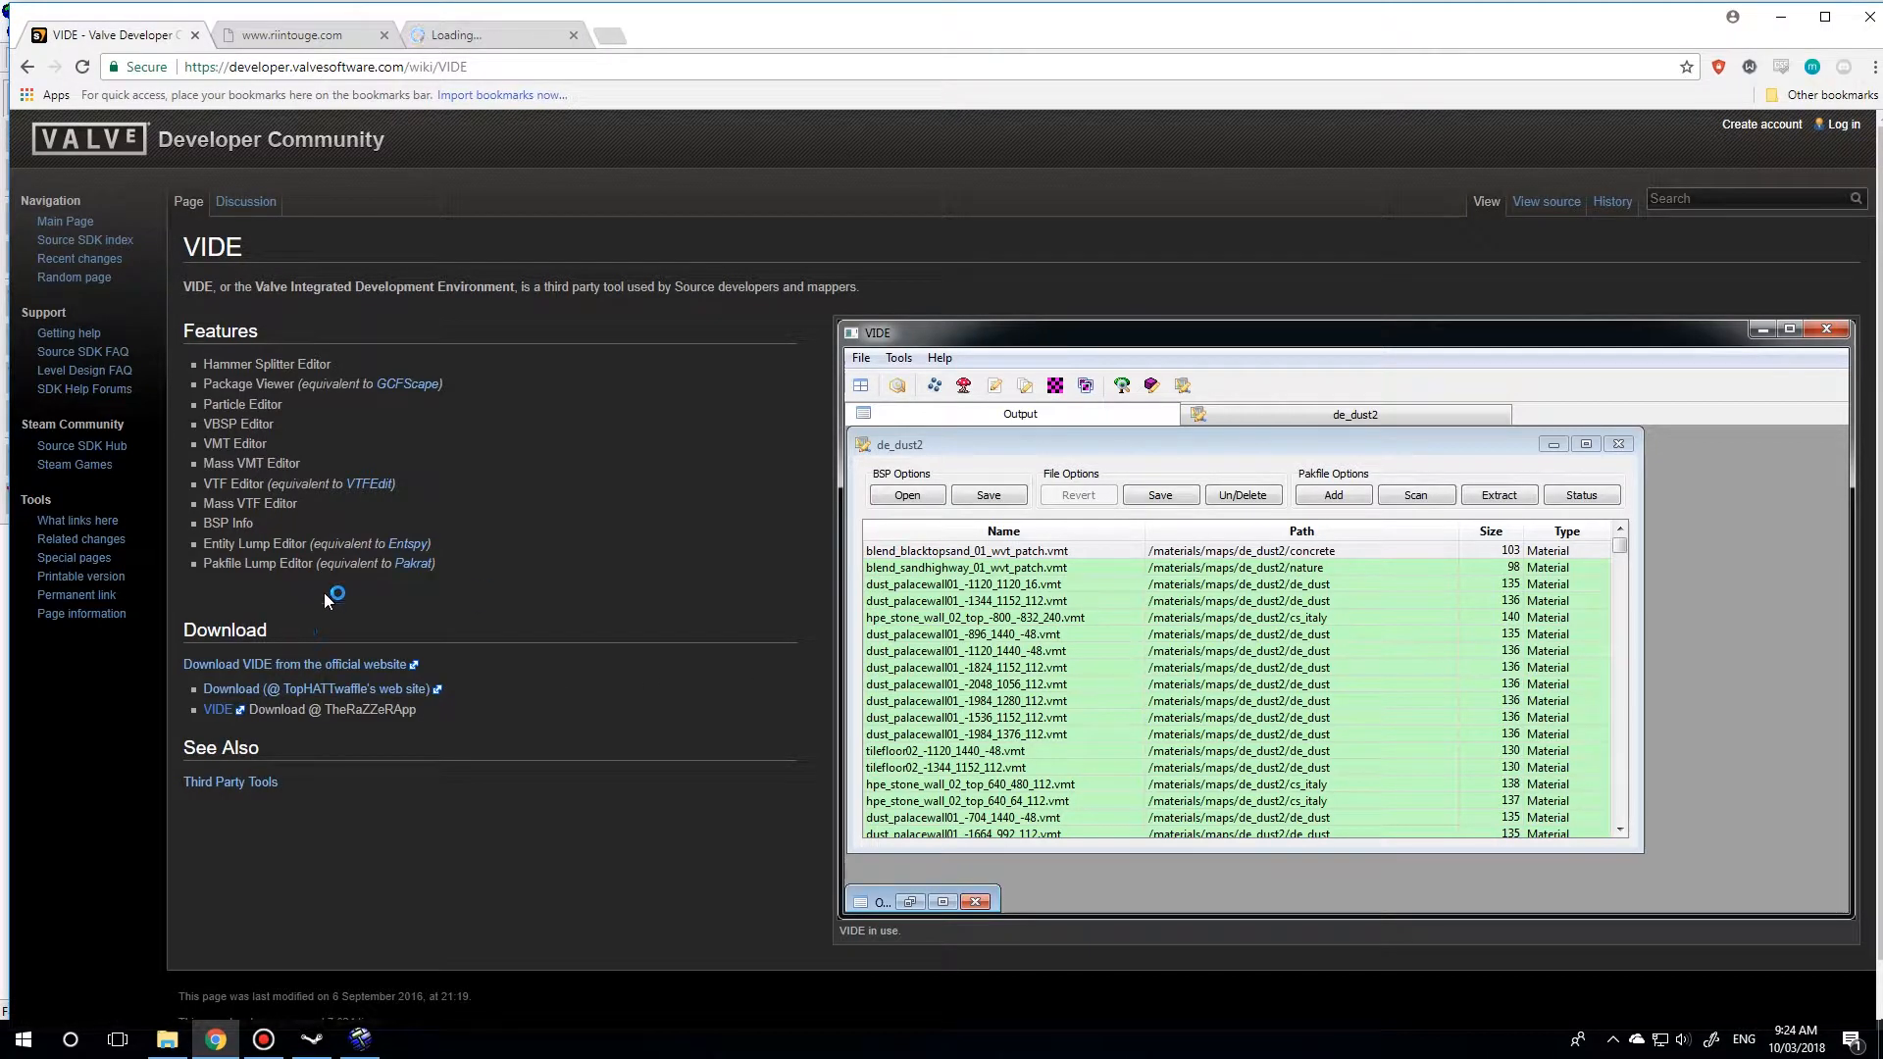
{"action": "left_click", "coordinate": [461, 36]}
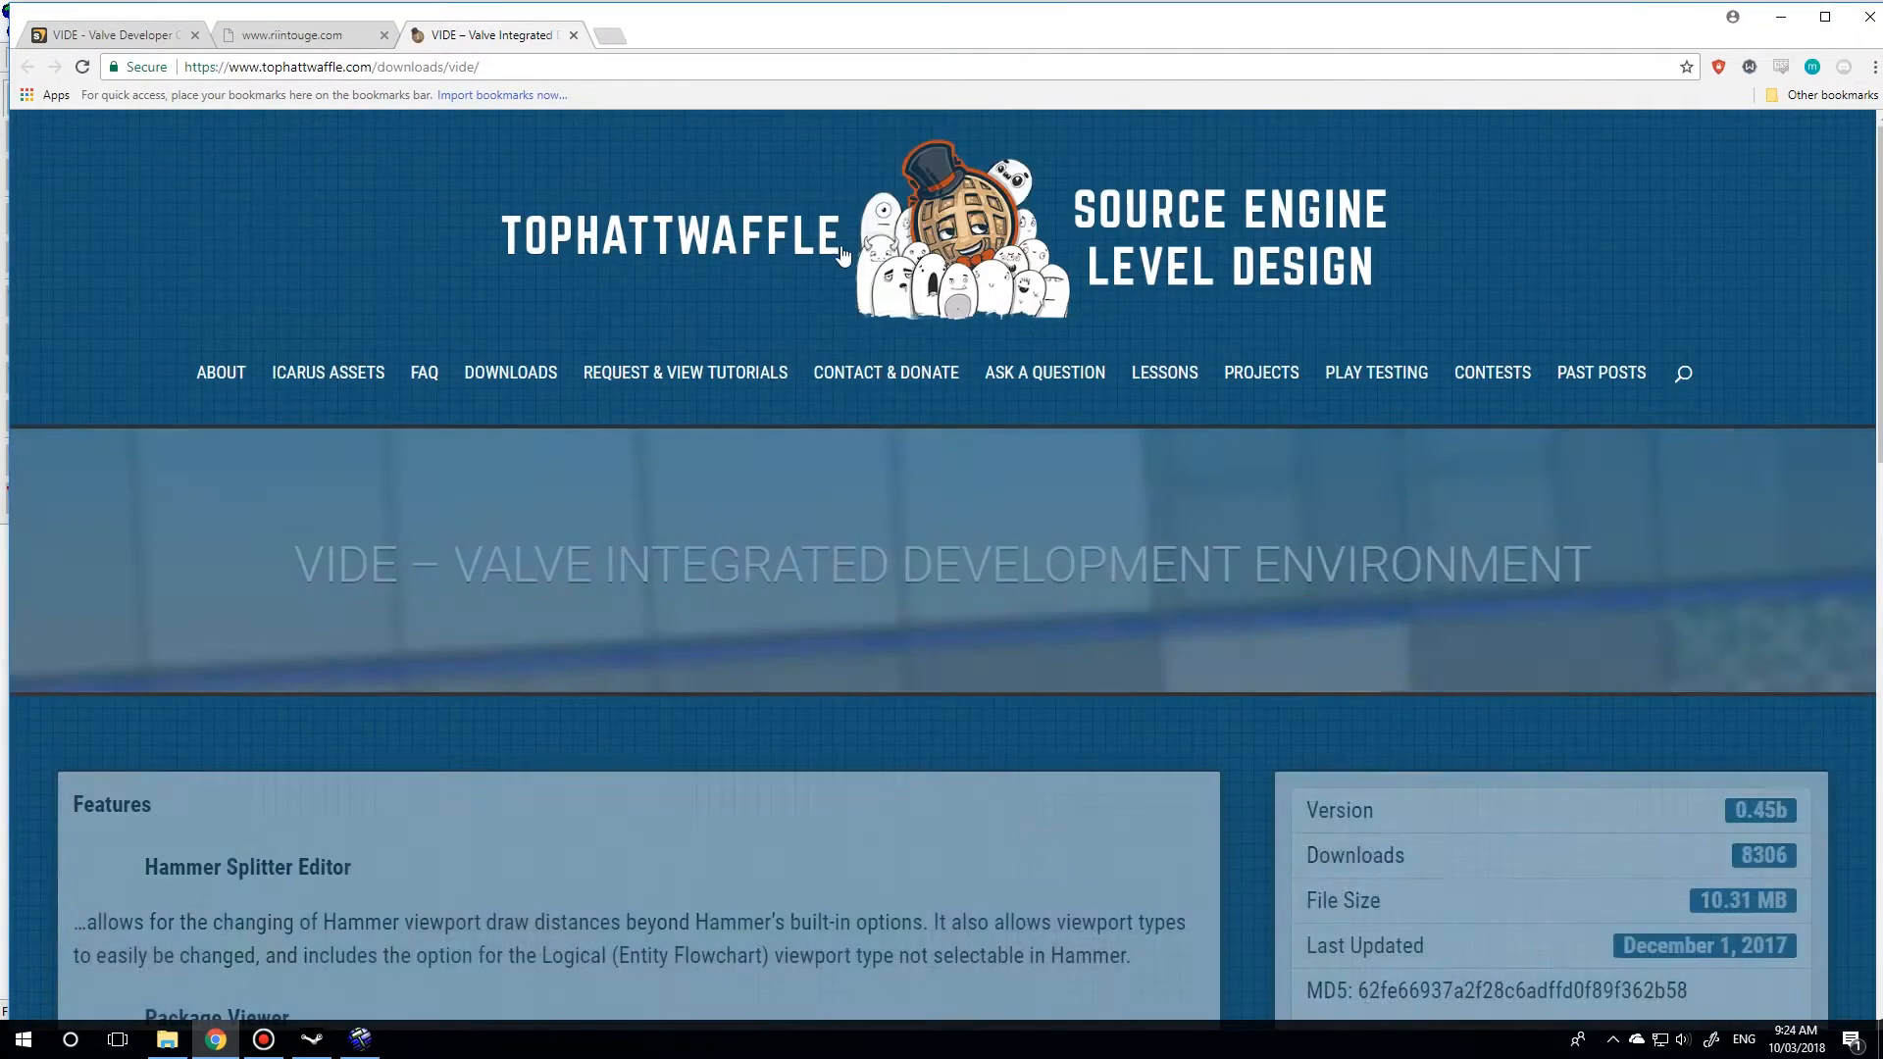
- Download VIDE 0 45b from the TopHATTwaffle page
{"action": "scroll", "coordinate": [593, 260], "scroll_direction": "down", "scroll_amount": 5}
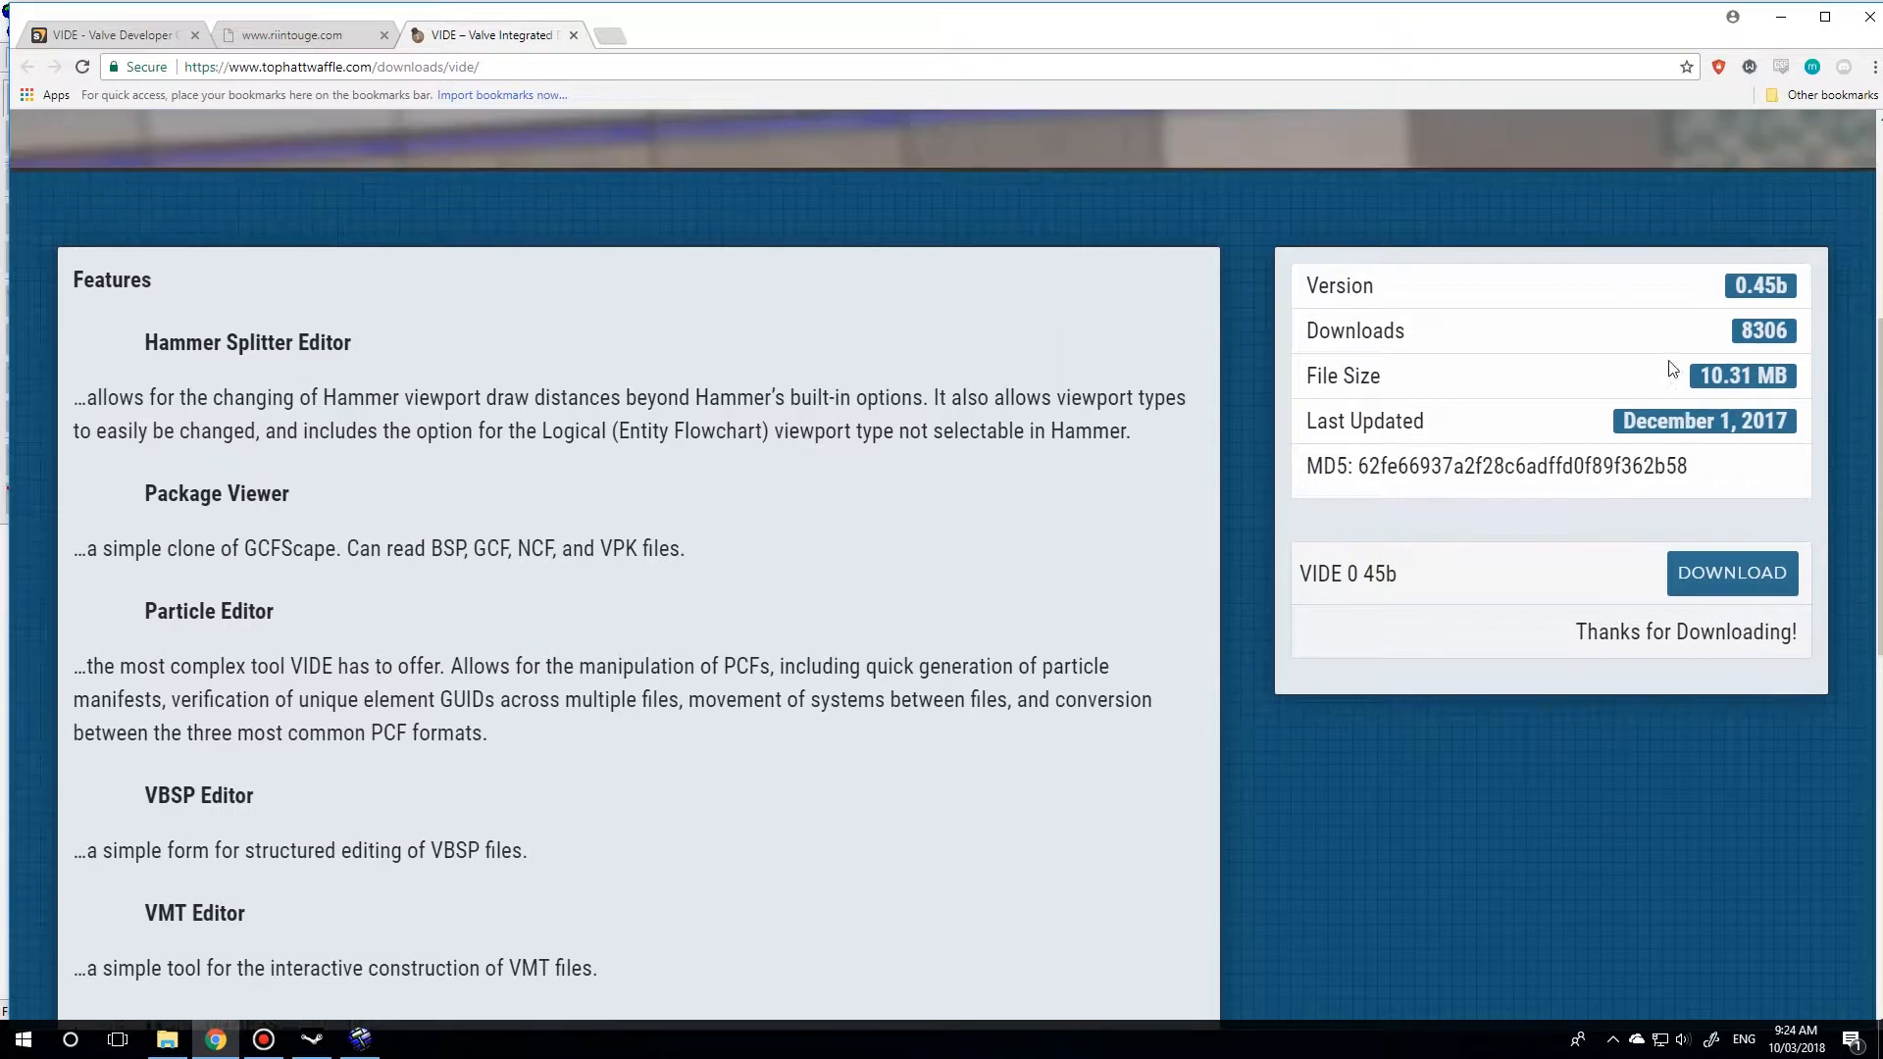
{"action": "scroll", "coordinate": [1672, 368], "scroll_direction": "up", "scroll_amount": 1}
{"action": "left_click", "coordinate": [1711, 608]}
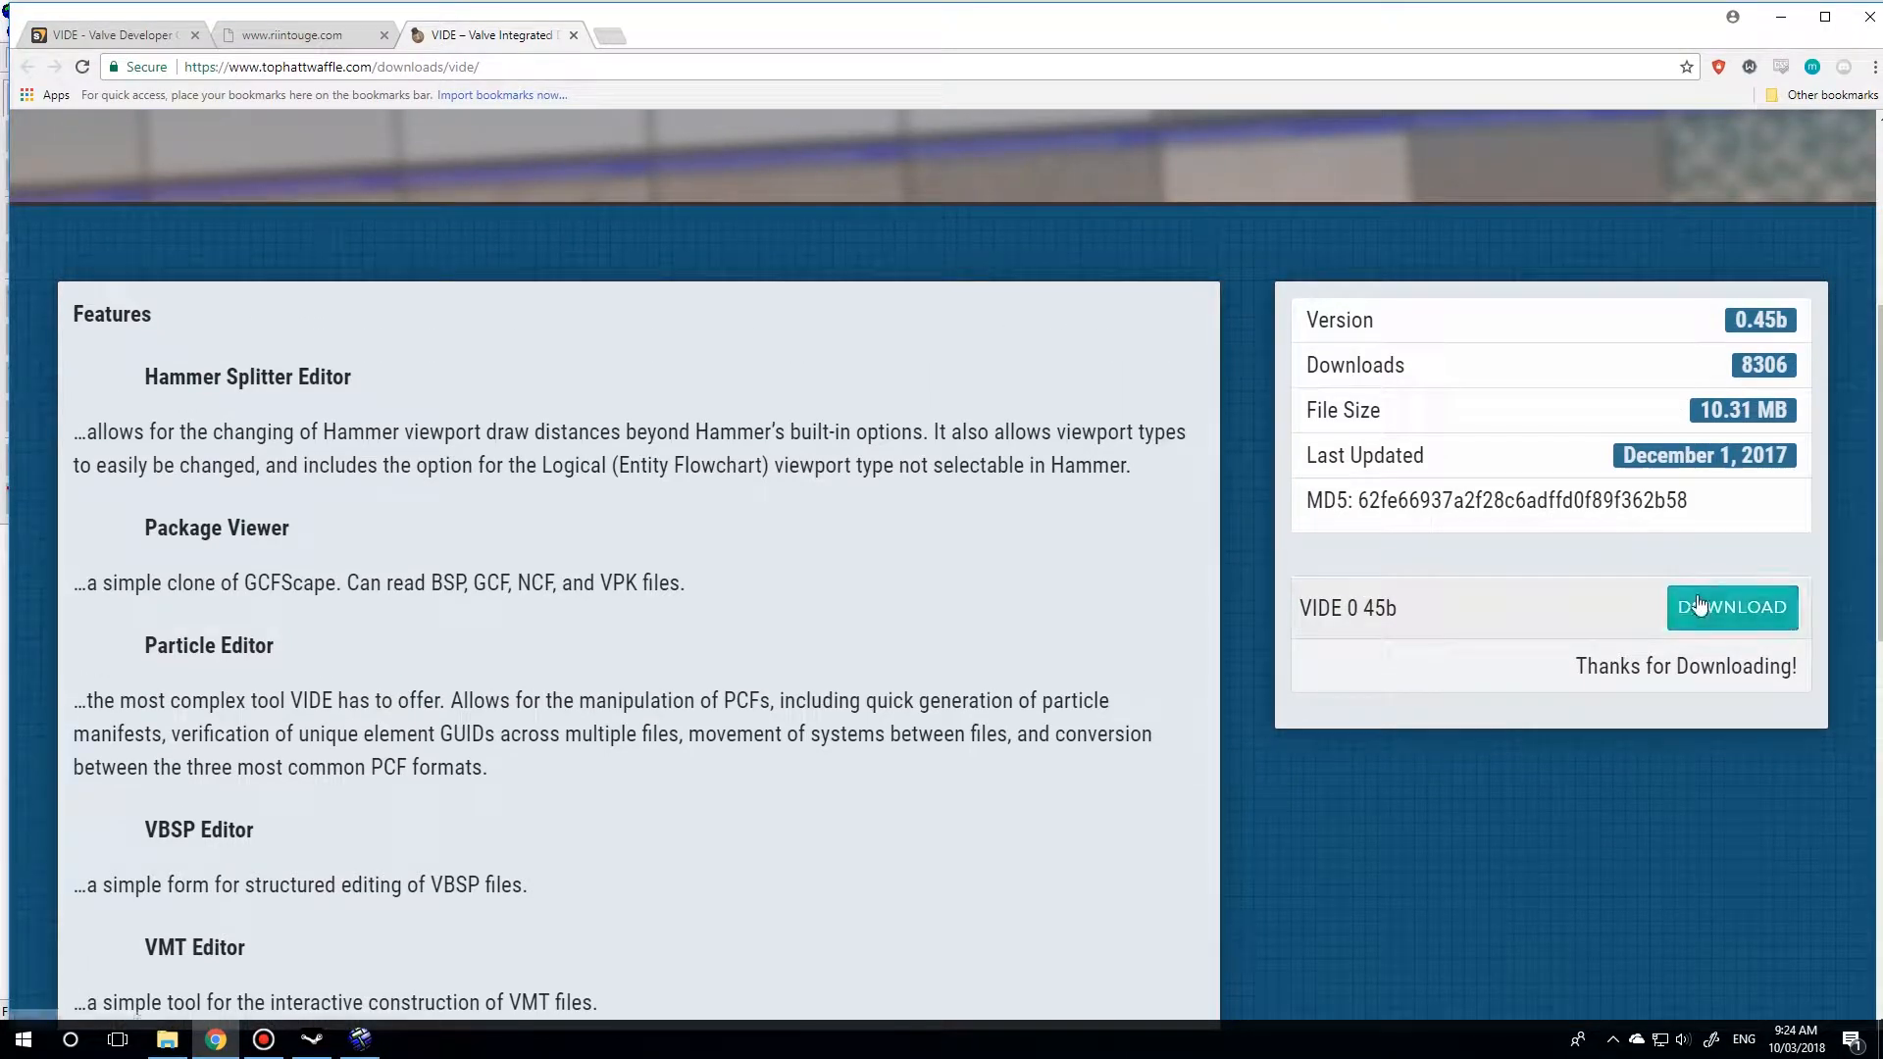
{"action": "scroll", "coordinate": [749, 451], "scroll_direction": "up", "scroll_amount": 5}
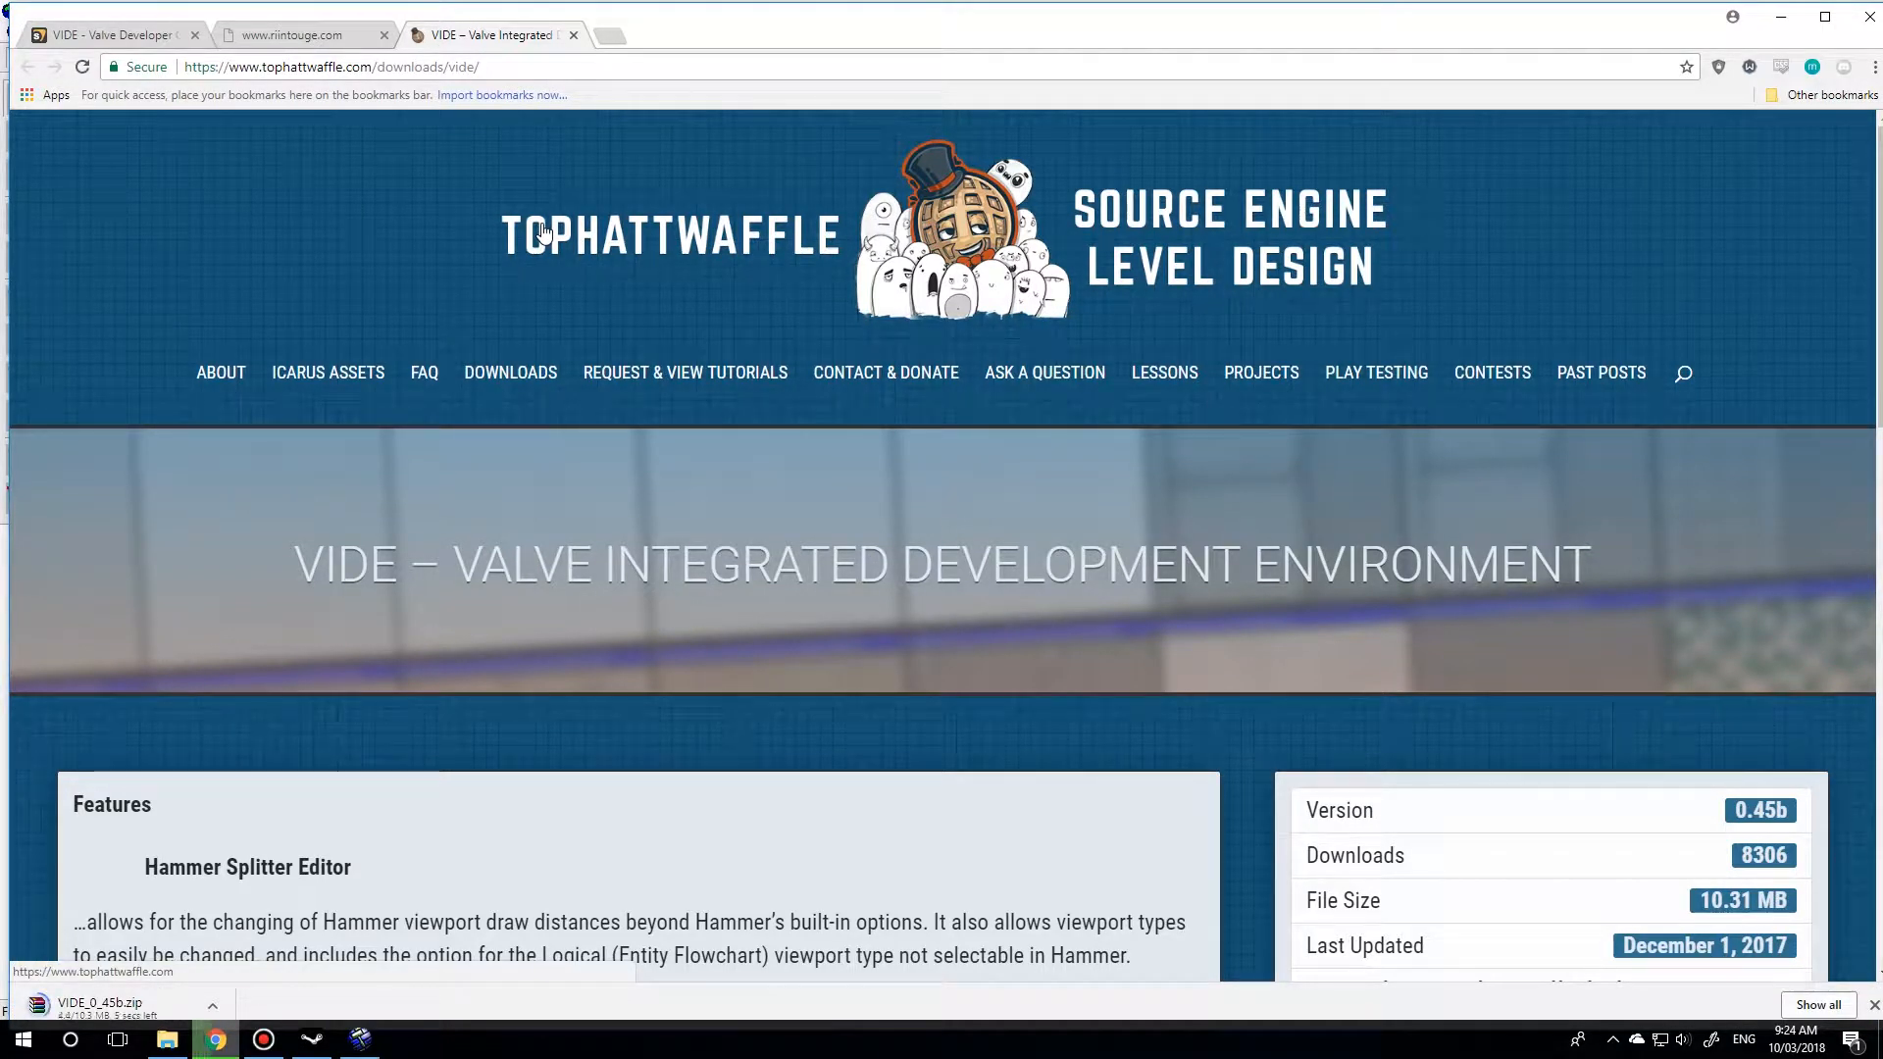
{"action": "scroll", "coordinate": [378, 444], "scroll_direction": "down", "scroll_amount": 2}
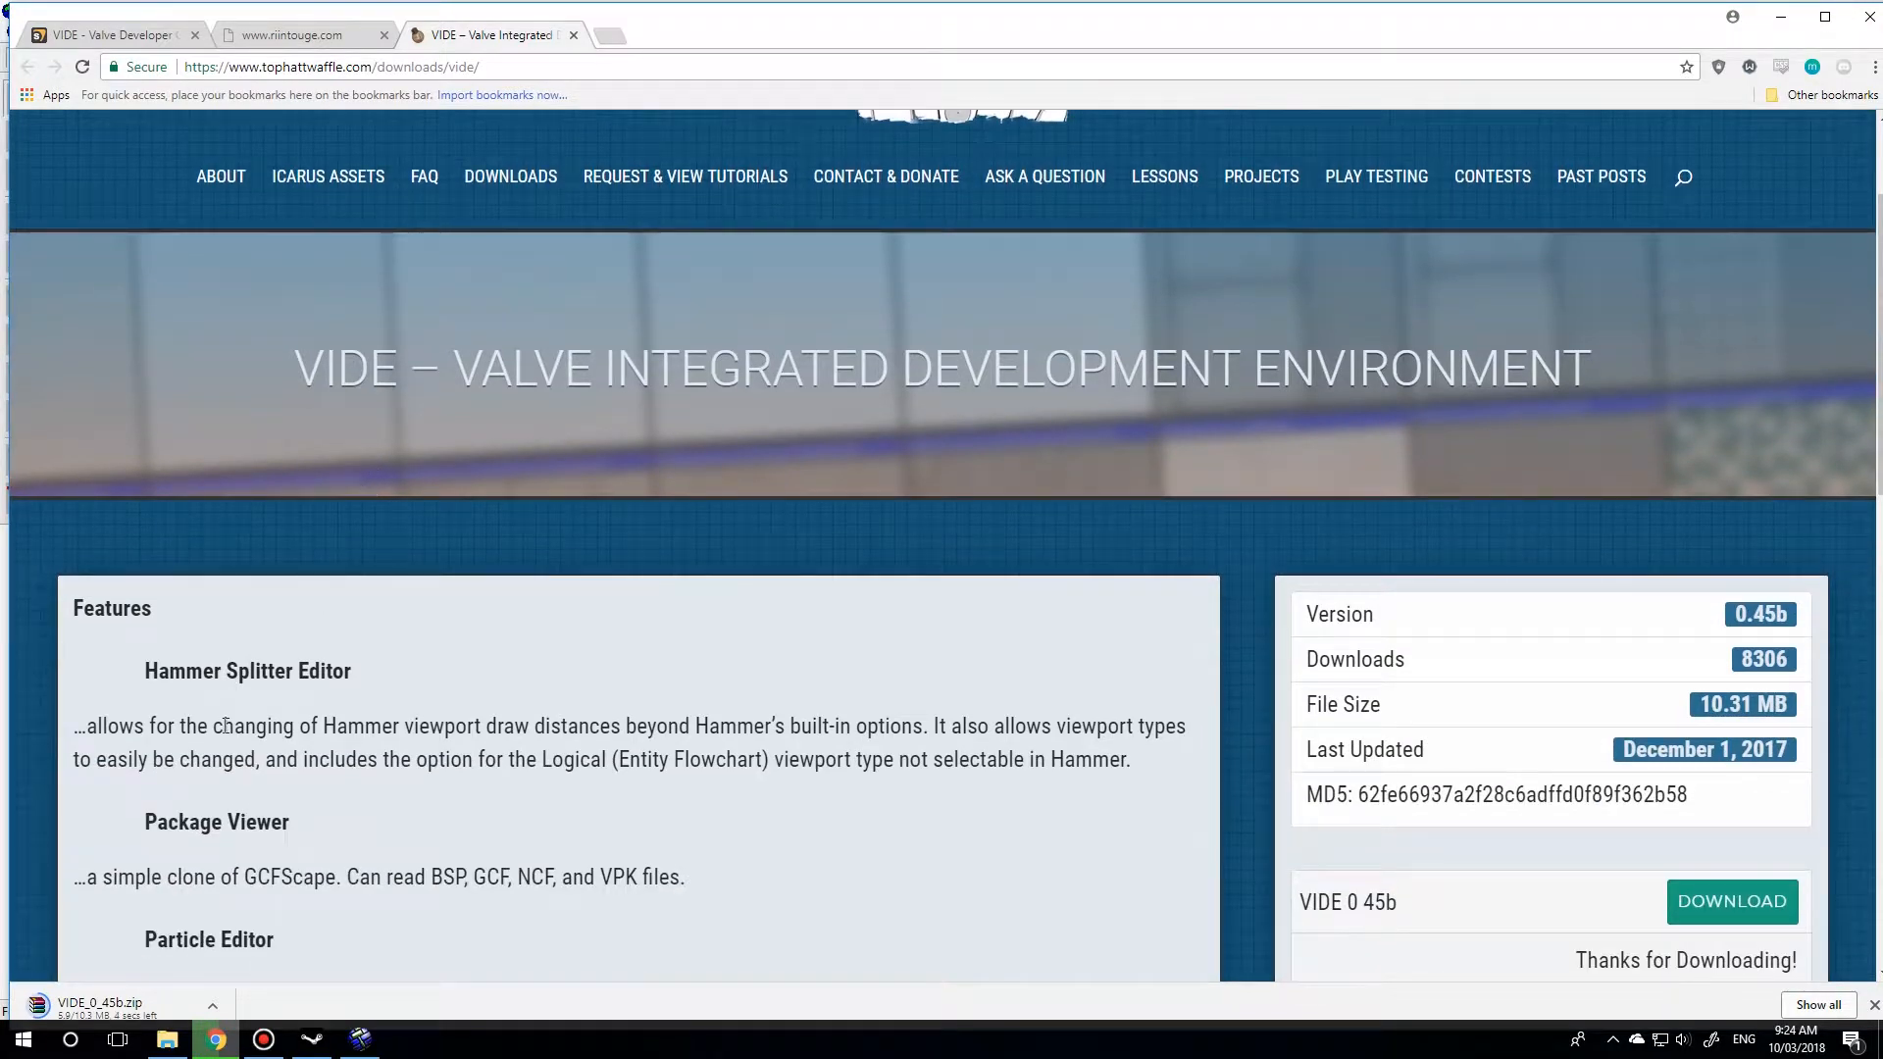
{"action": "scroll", "coordinate": [294, 608], "scroll_direction": "down", "scroll_amount": 3}
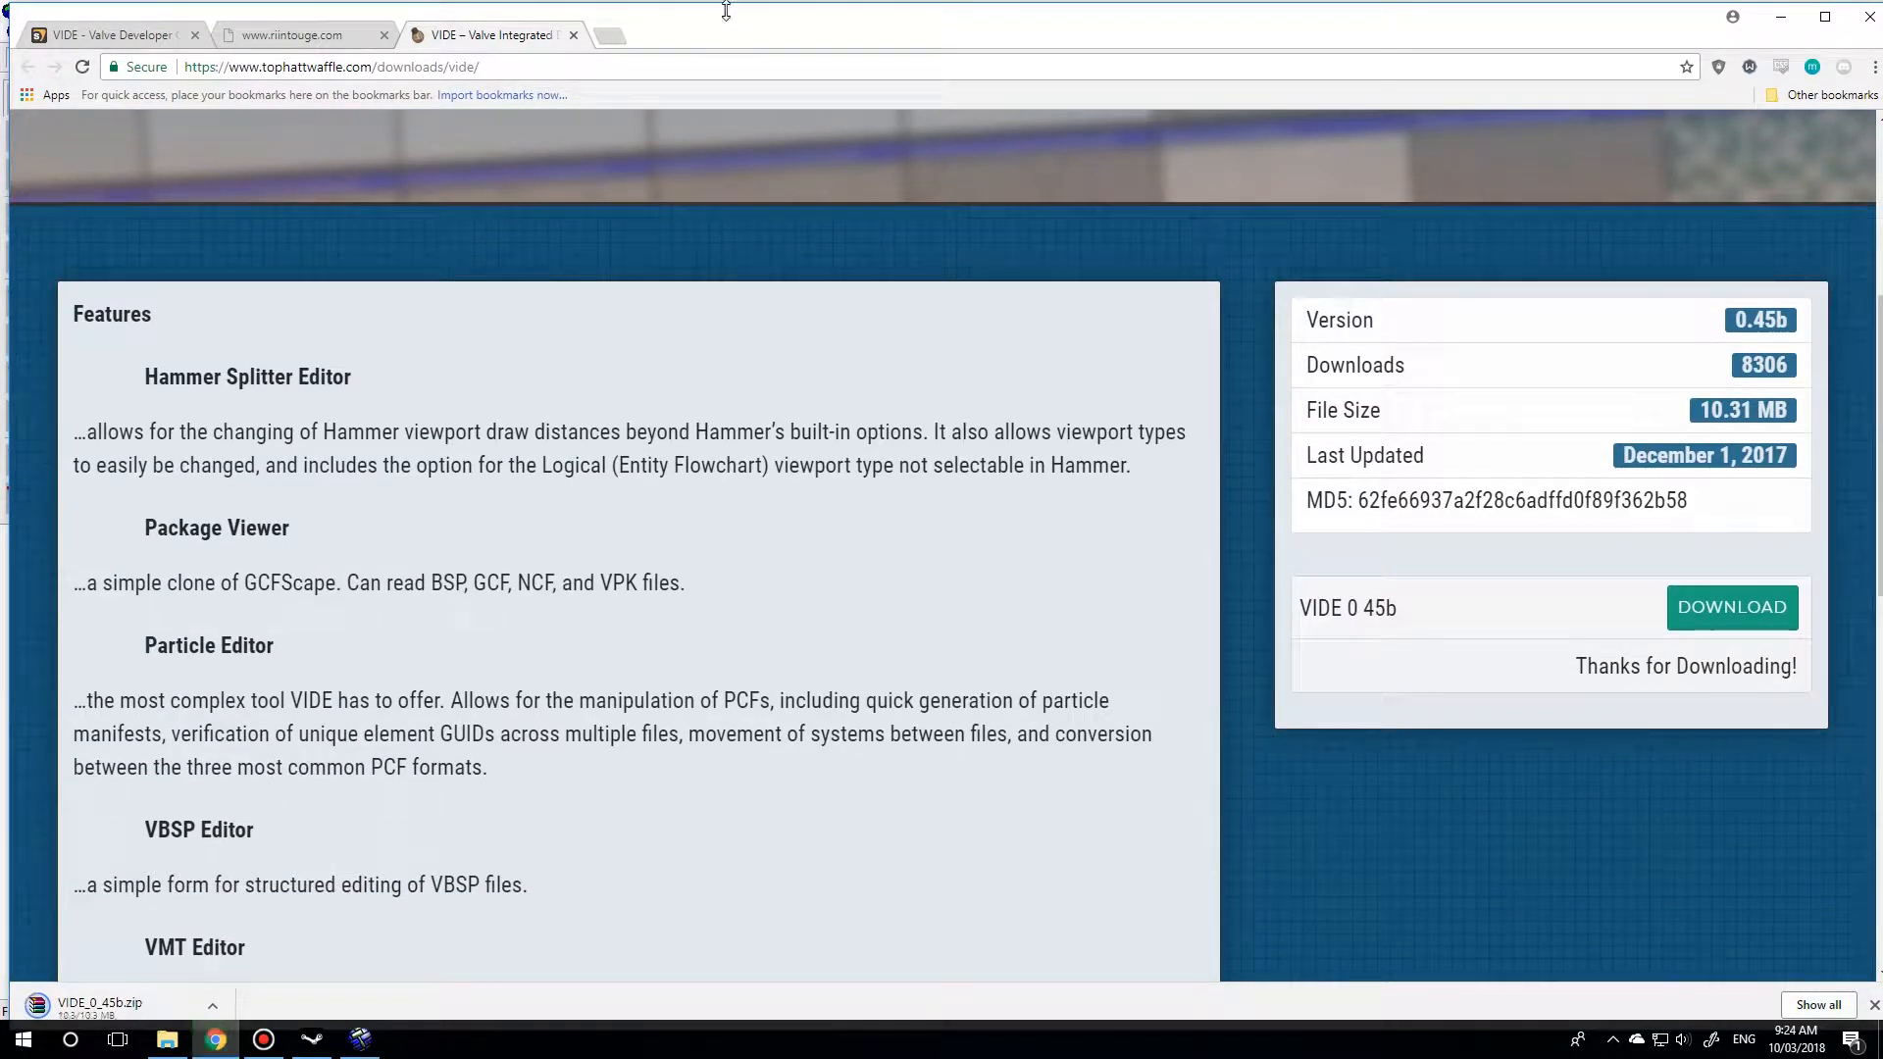
{"action": "left_click_drag", "start_coordinate": [704, 33], "coordinate": [712, 1]}
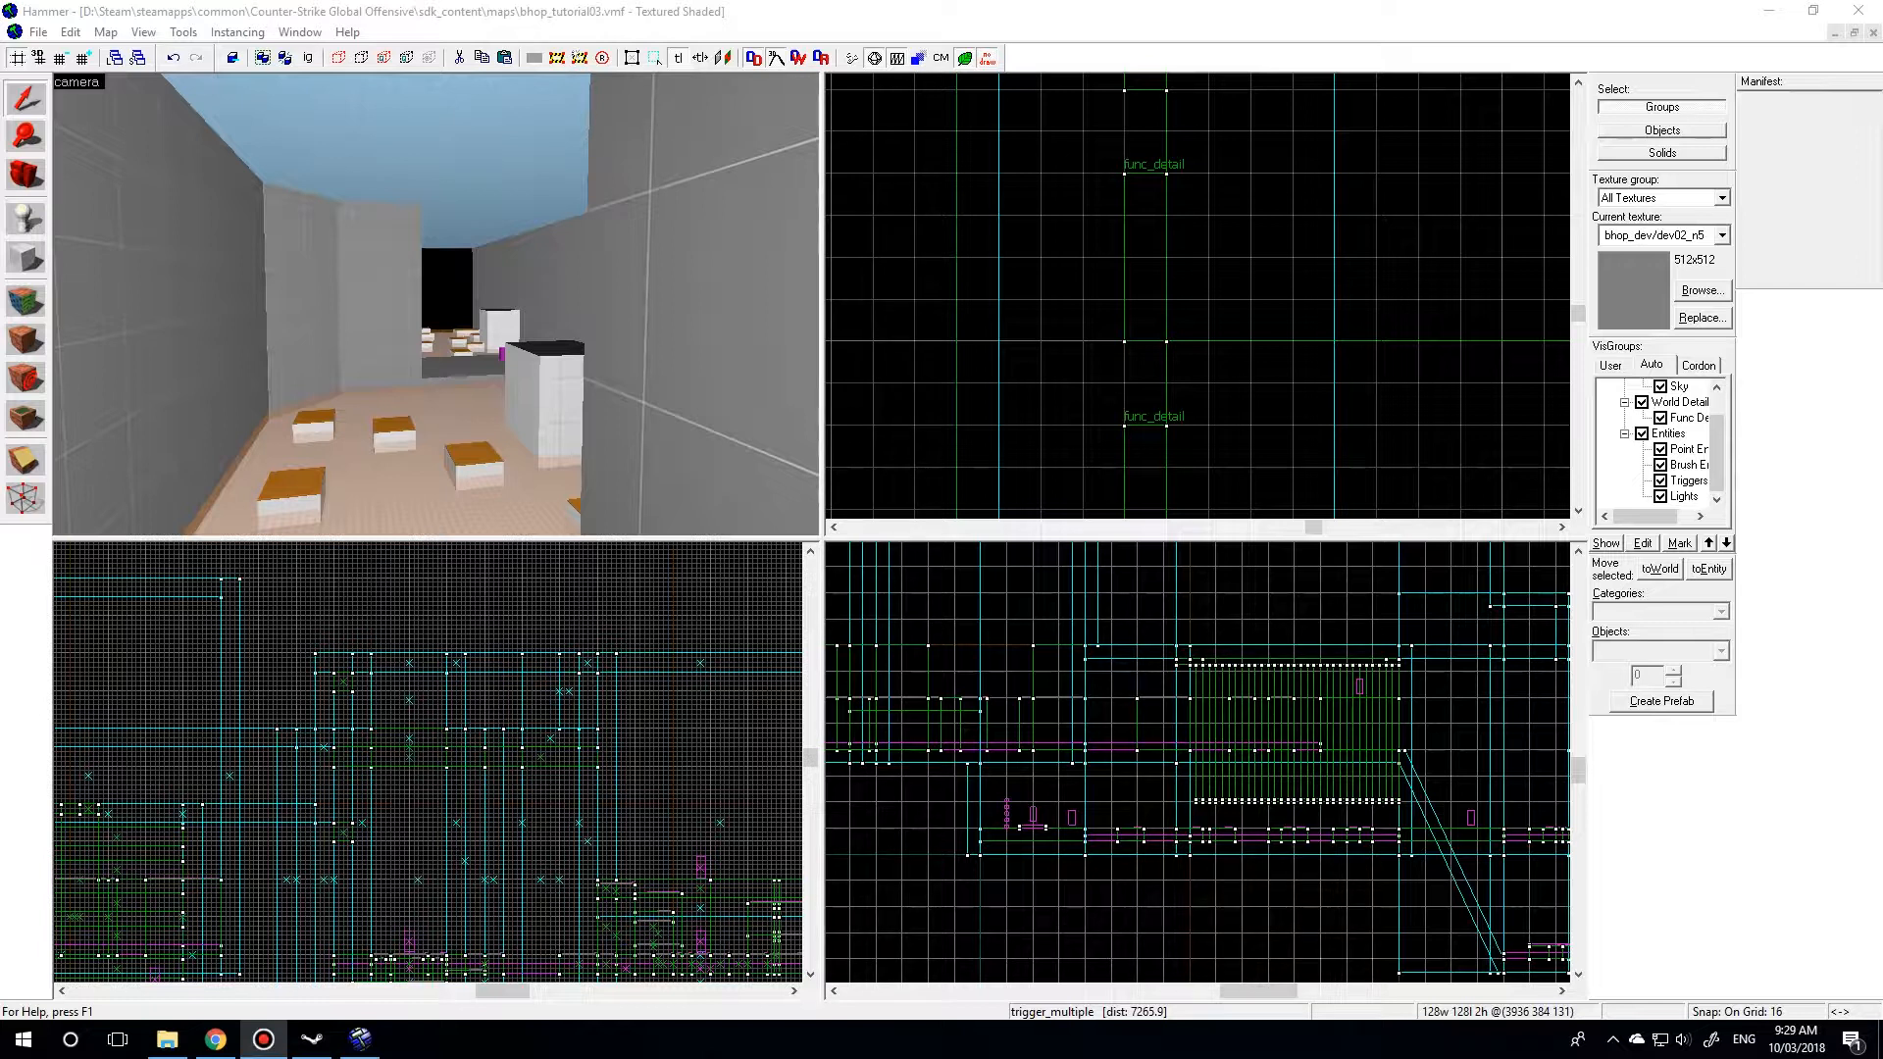
- Save a copy of the map as bhop_tutorial in the sdk_content maps folder
{"action": "left_click", "coordinate": [355, 339]}
{"action": "left_click", "coordinate": [38, 31]}
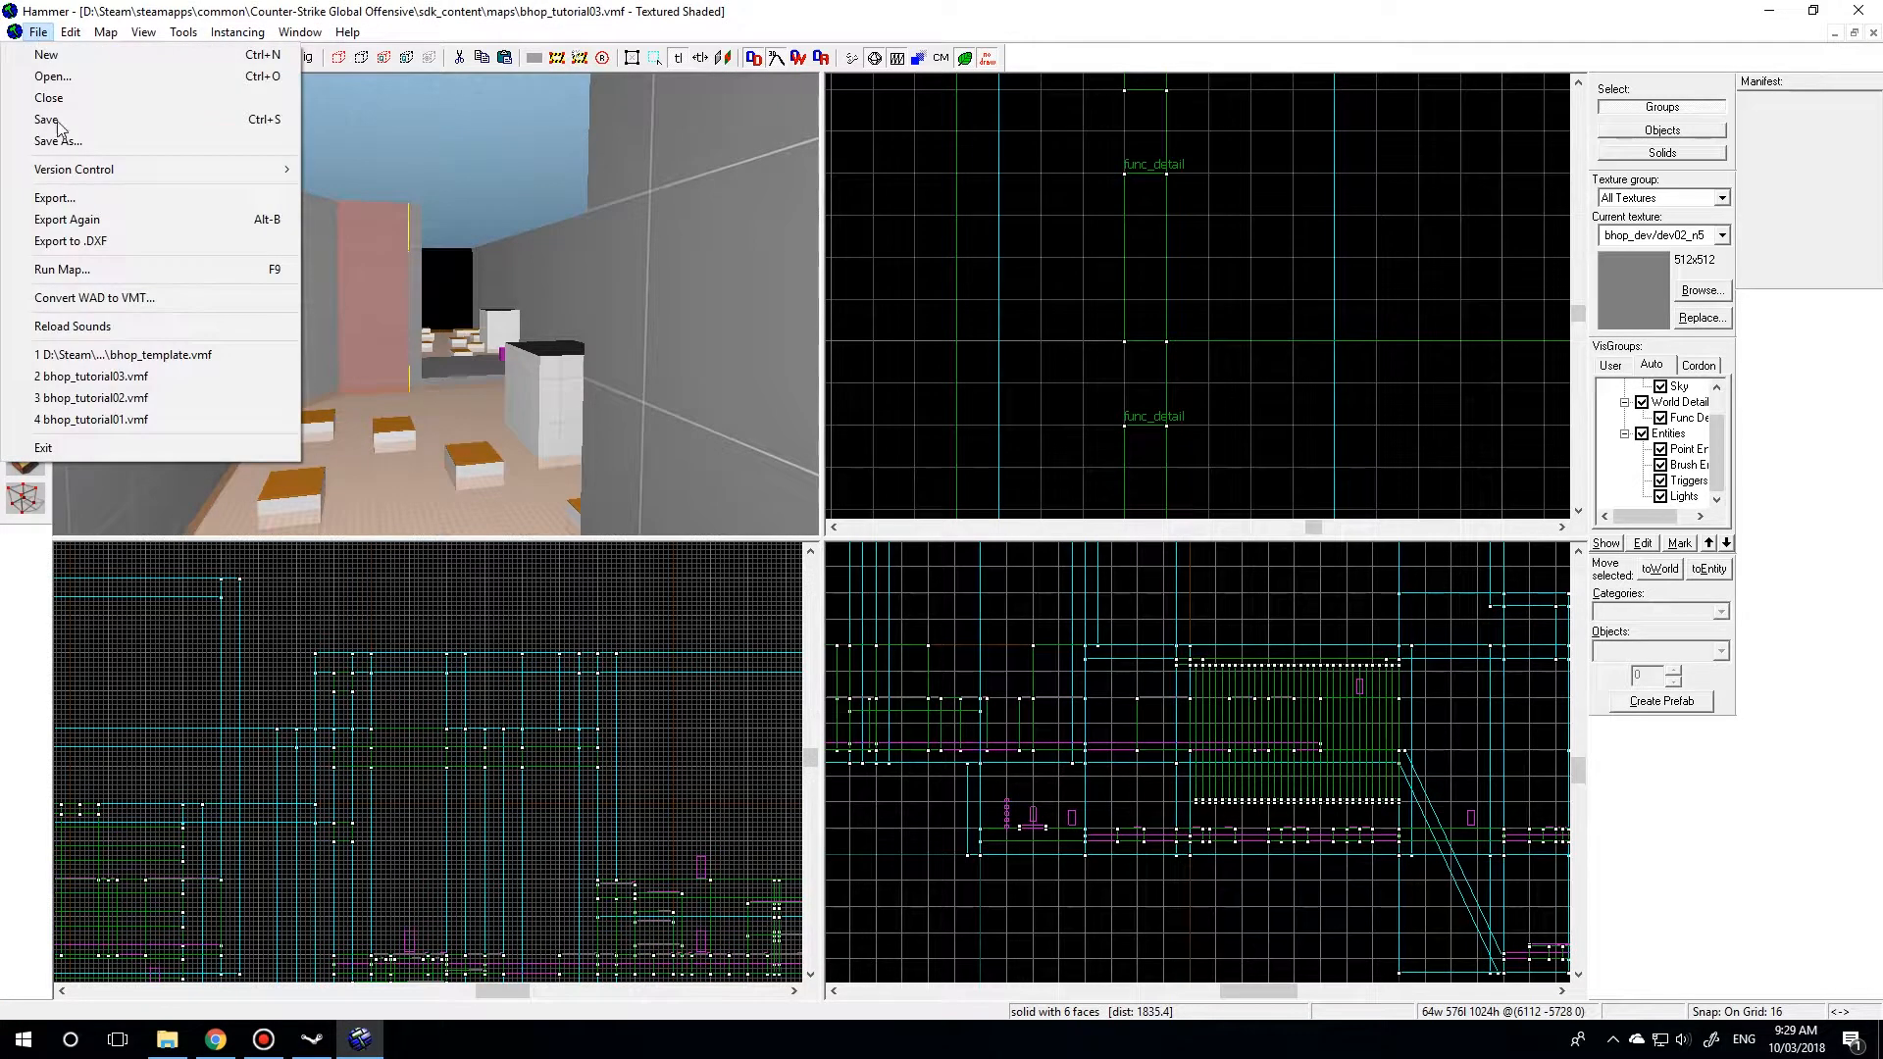
{"action": "left_click", "coordinate": [56, 141]}
{"action": "left_click", "coordinate": [207, 473]}
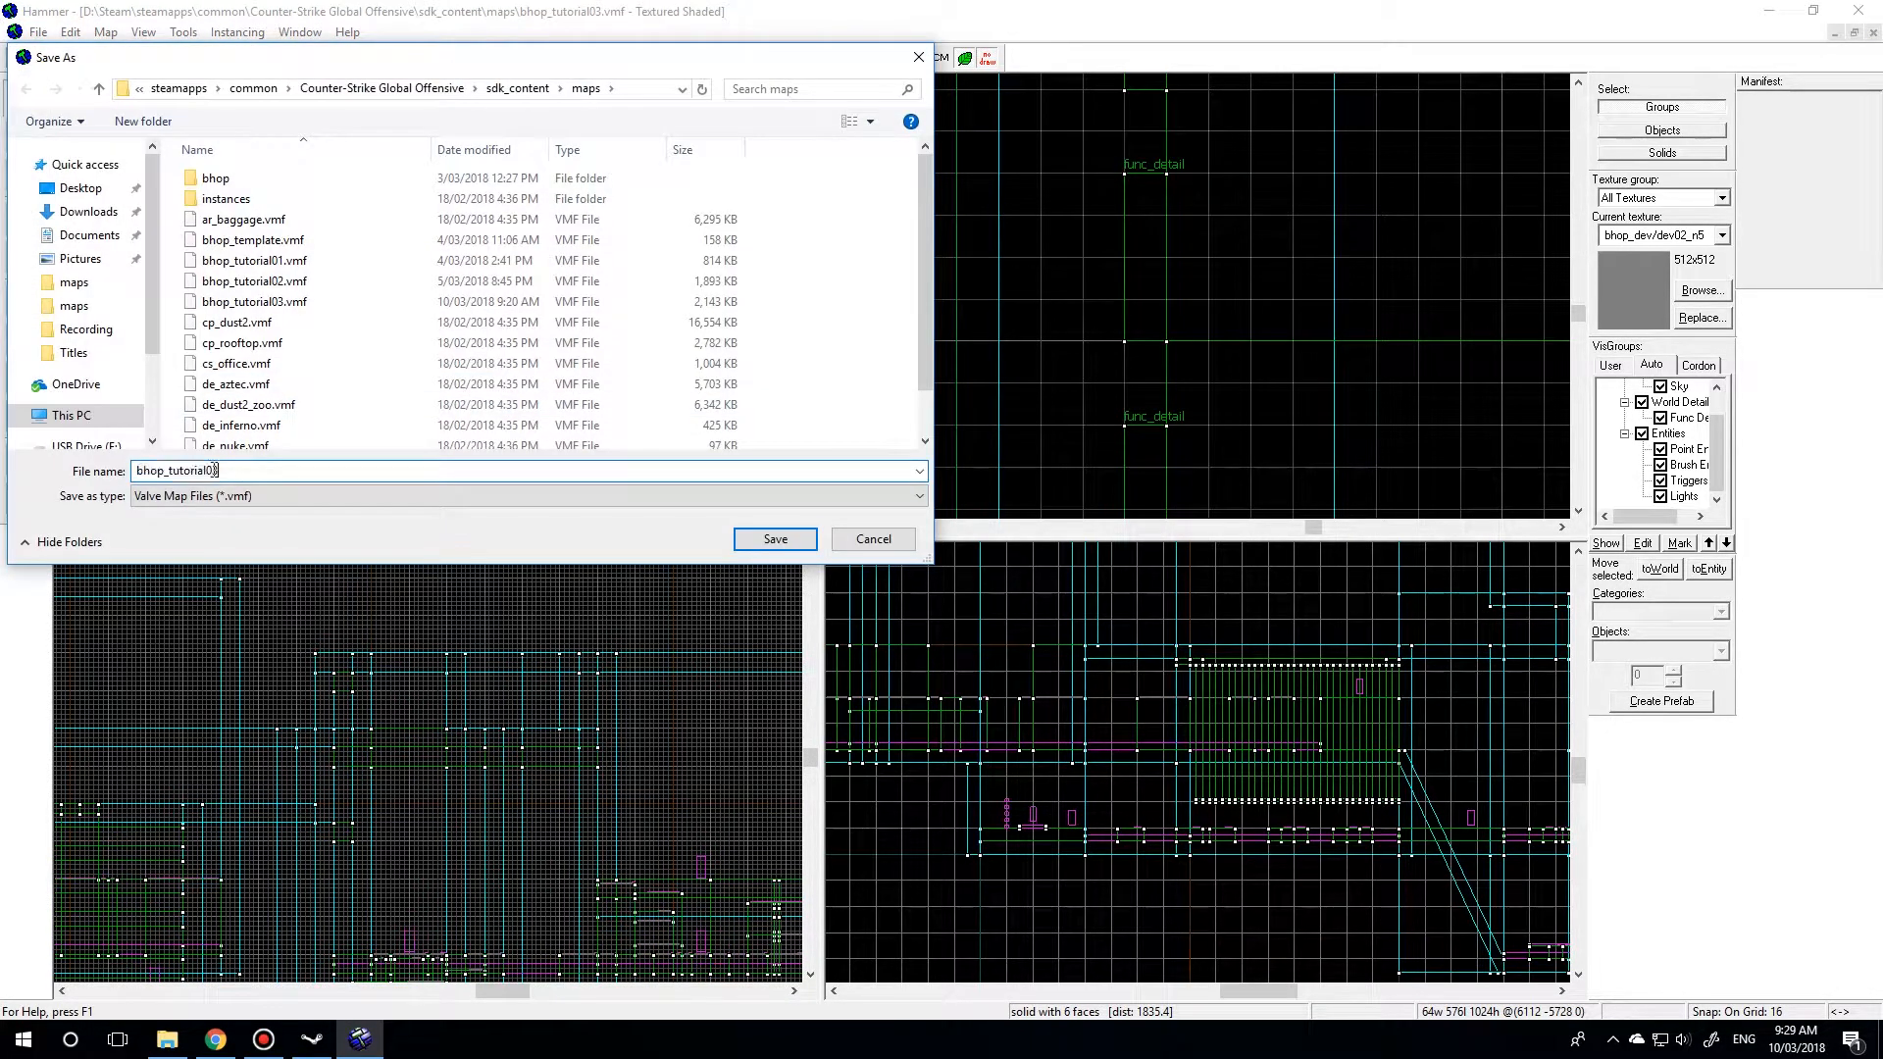
{"action": "left_click_drag", "start_coordinate": [207, 473], "coordinate": [270, 472]}
{"action": "key", "text": "BackSpace"}
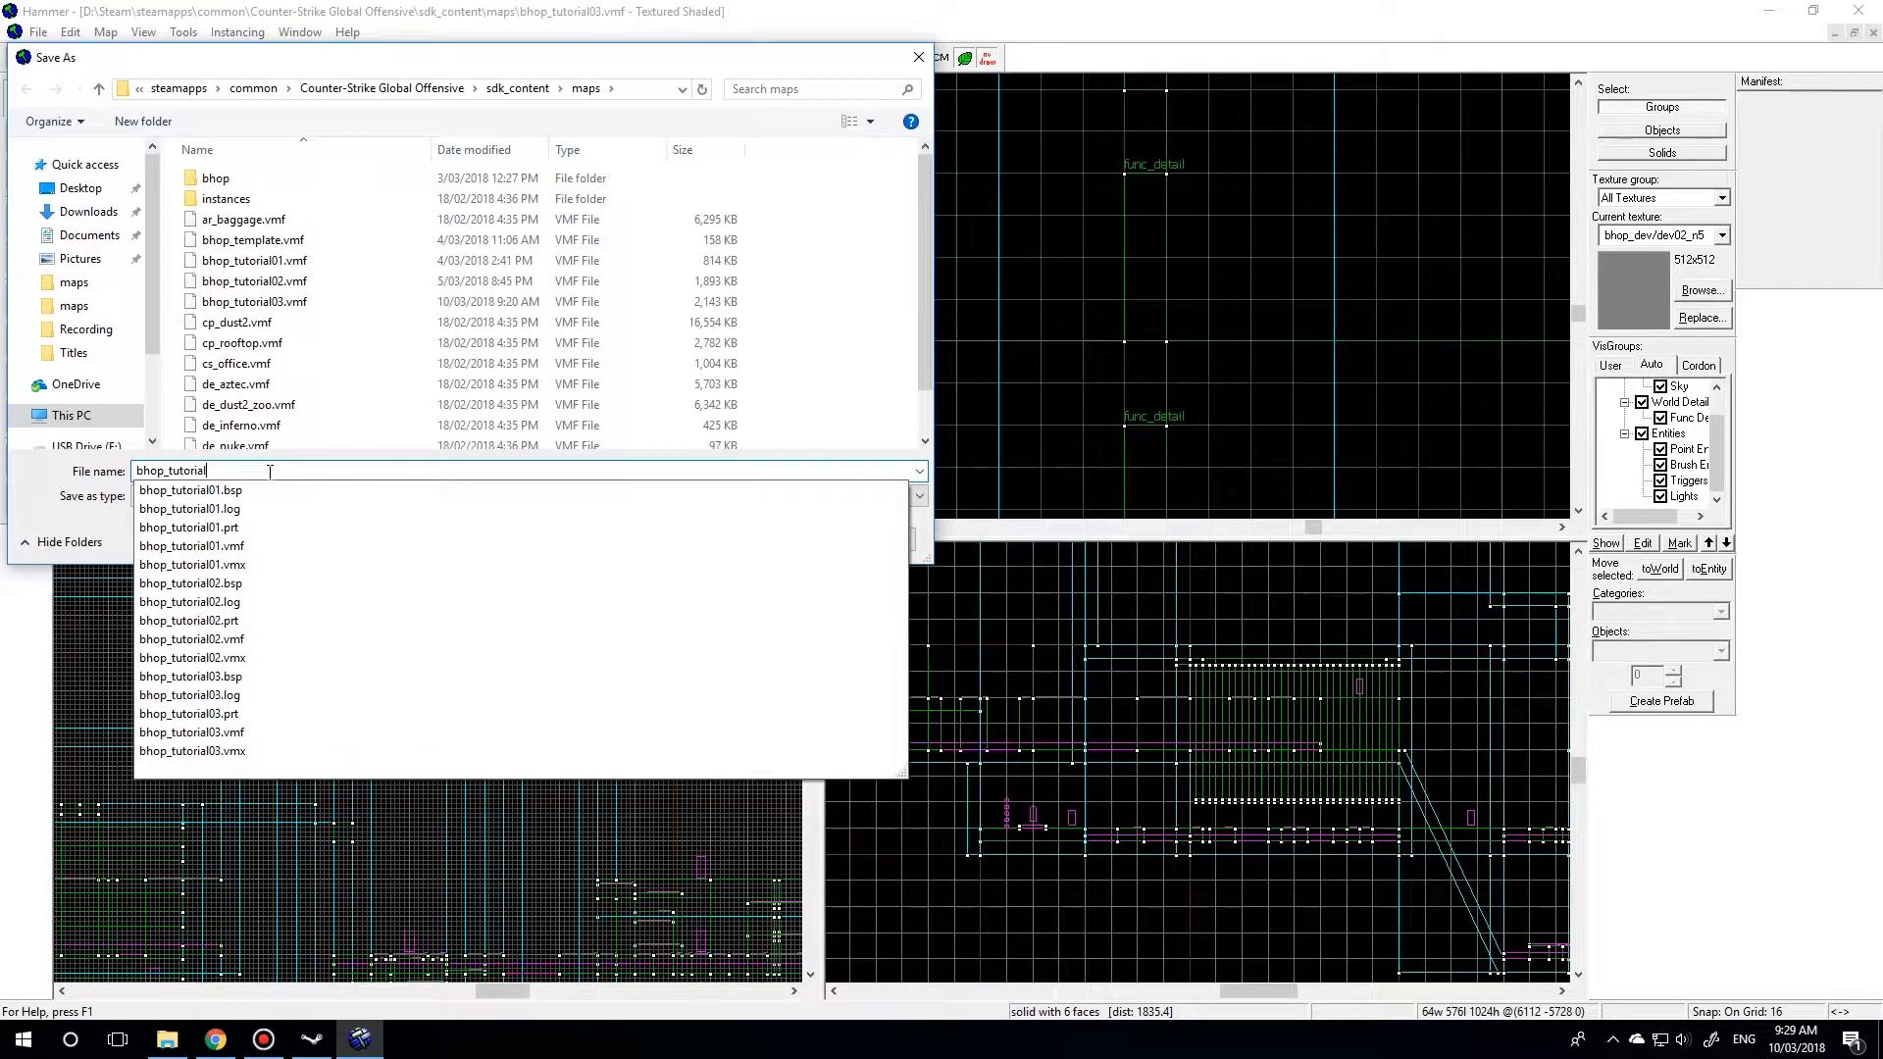
{"action": "key", "text": "Escape"}
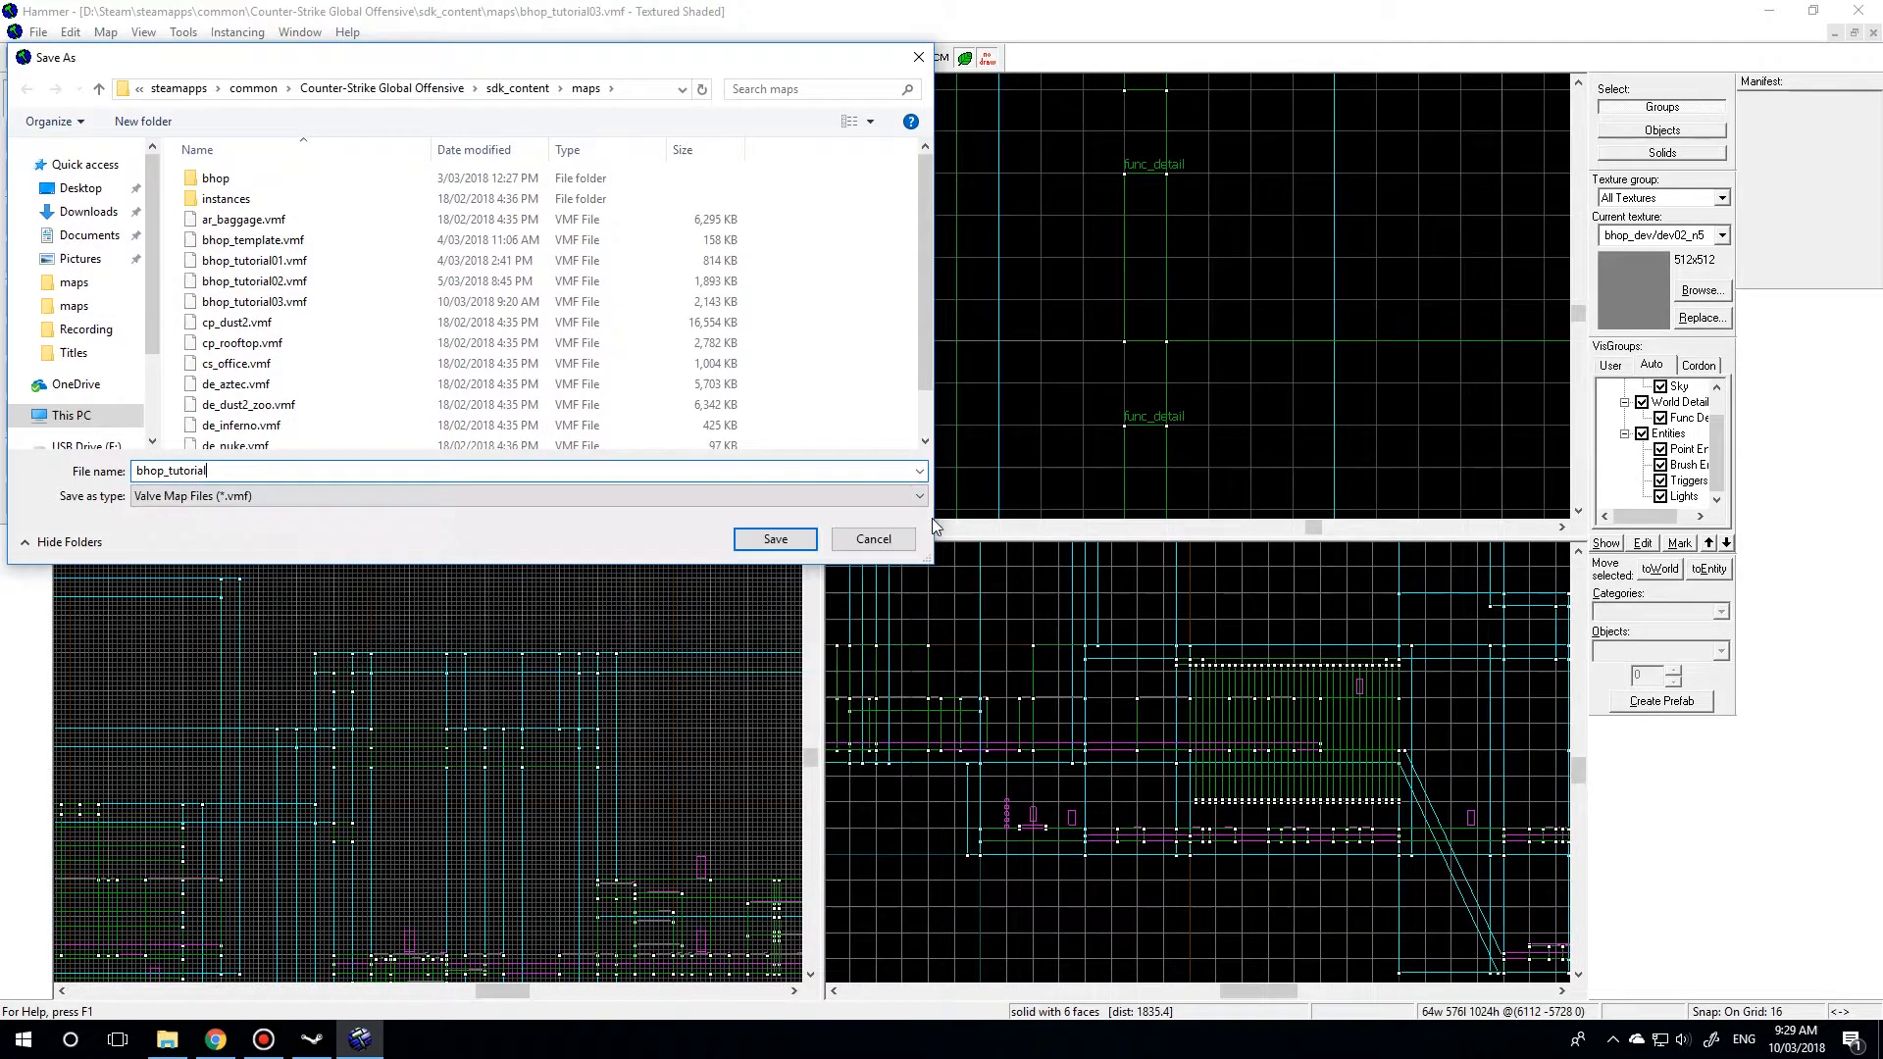
{"action": "left_click", "coordinate": [775, 541]}
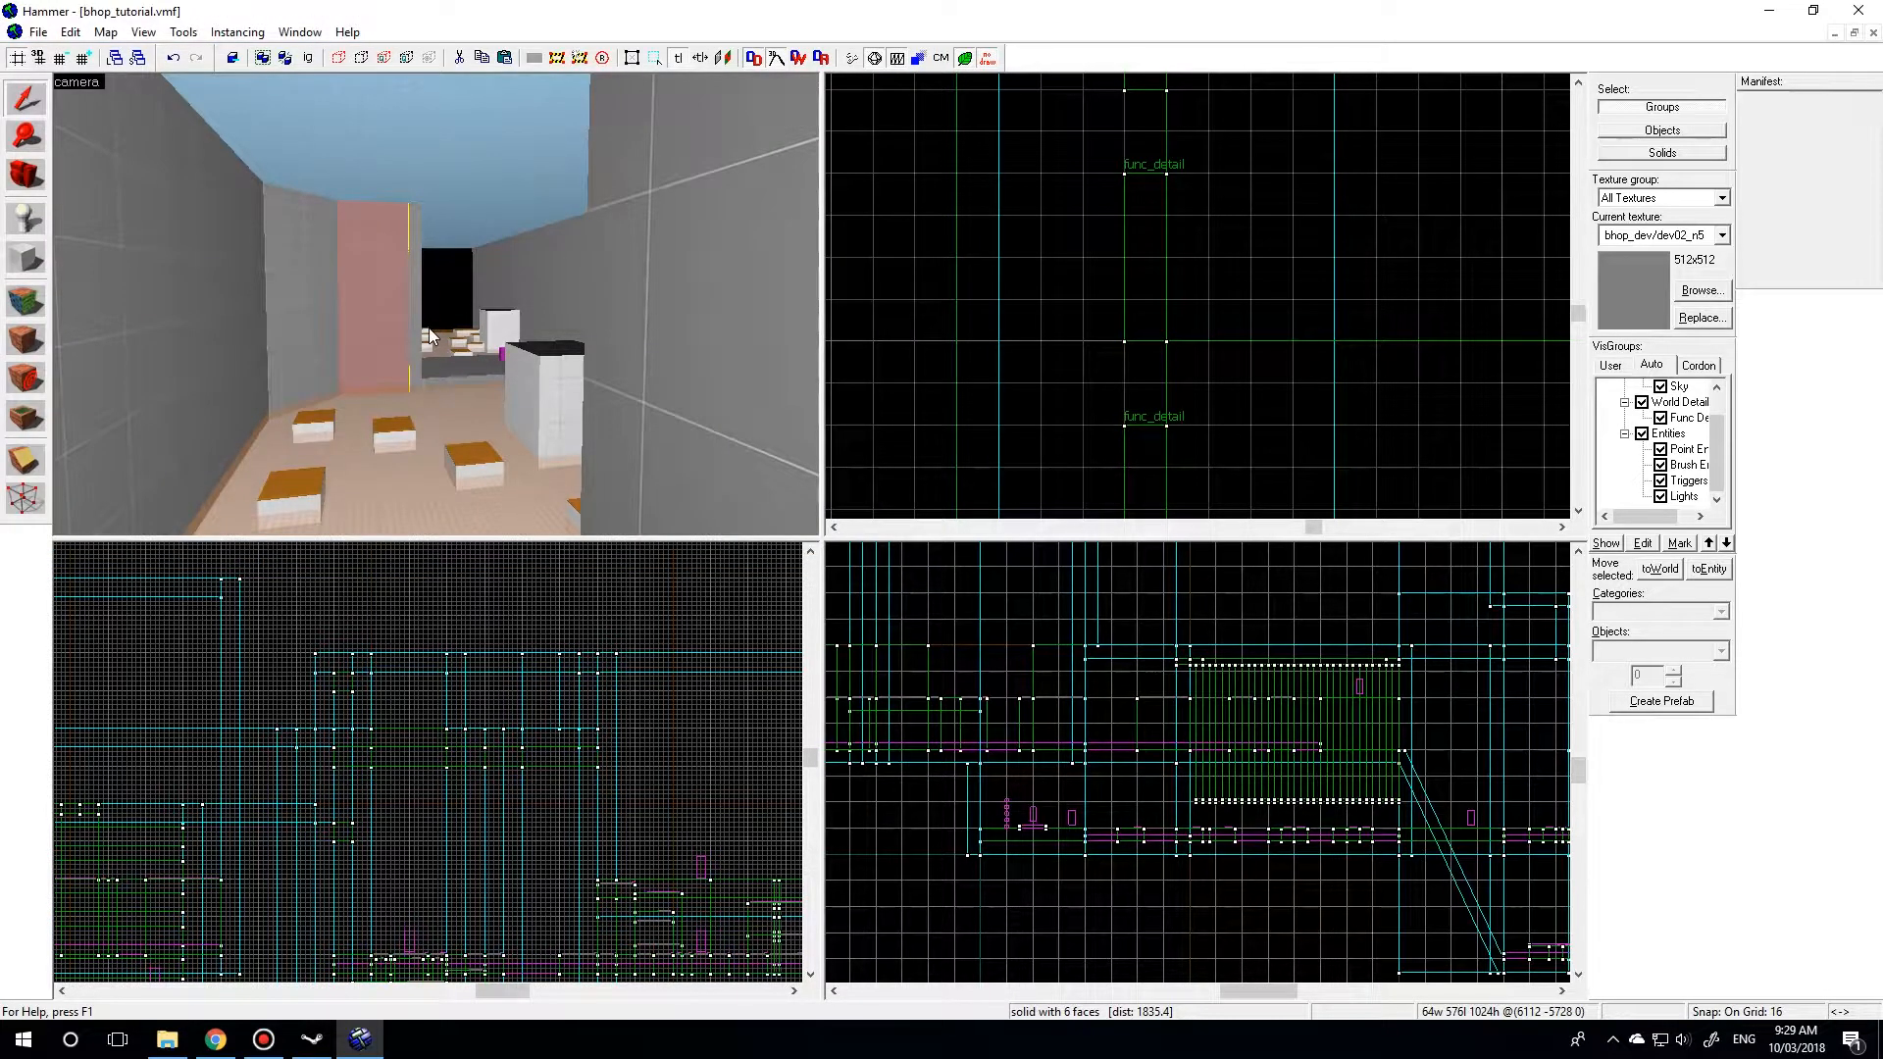
- Compile the map with normal BSP, VIS and RAD, without running the game after compiling
{"action": "key", "text": "F9"}
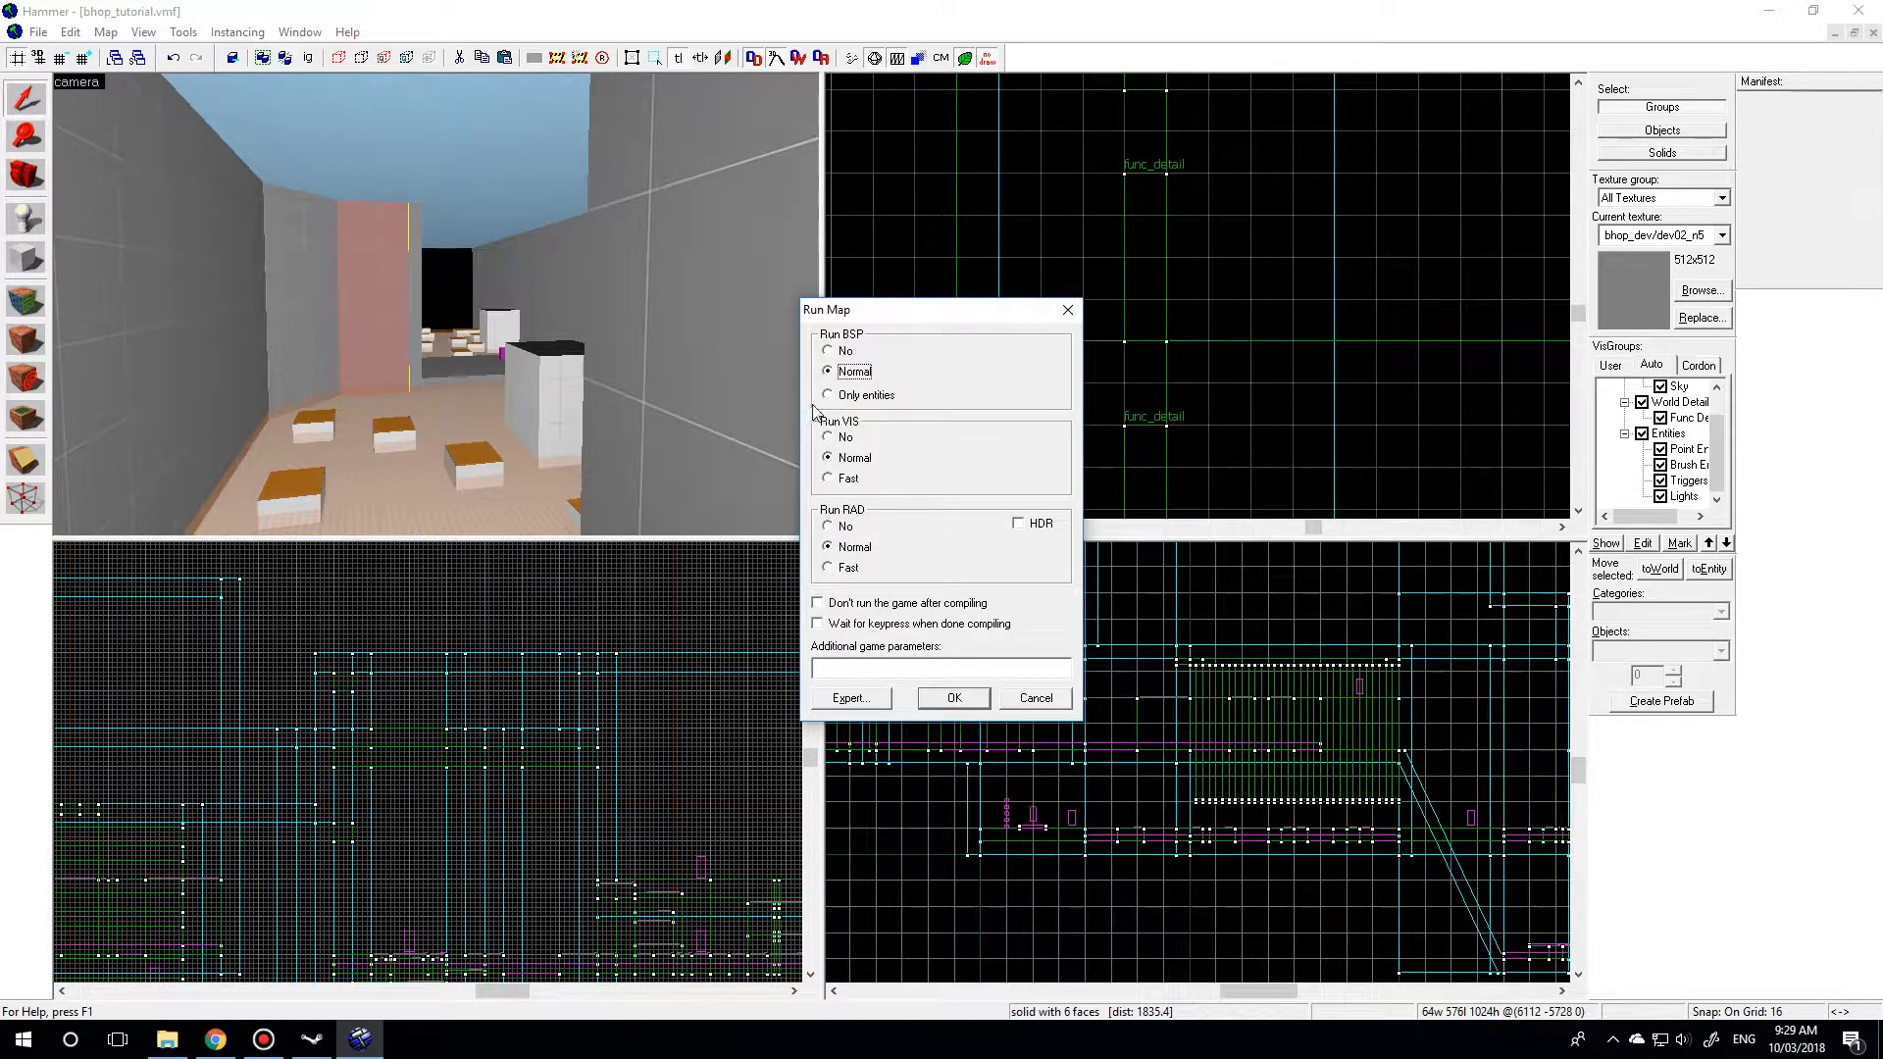
{"action": "left_click", "coordinate": [818, 603]}
{"action": "left_click", "coordinate": [956, 697]}
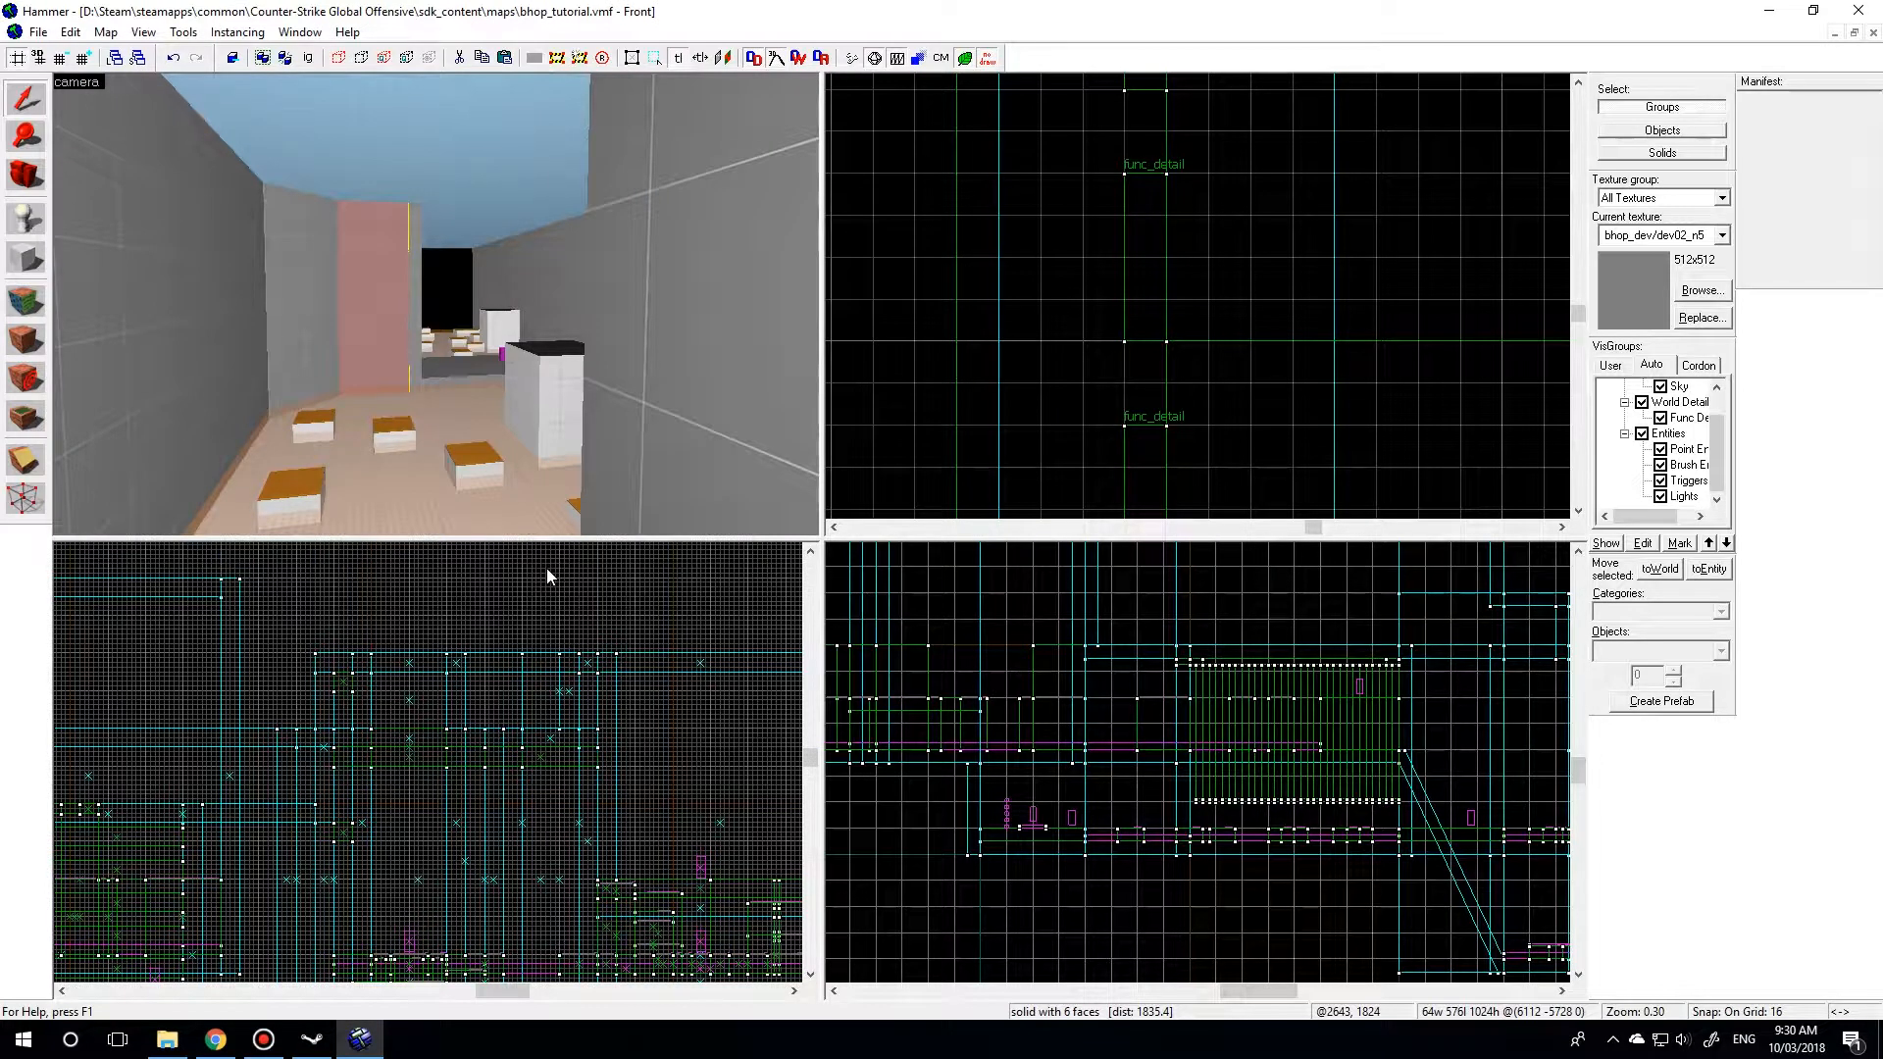
- Launch VIDE from the Programs\VIDE folder on drive D and open its Pakfile Lump Editor
{"action": "left_click", "coordinate": [164, 1043]}
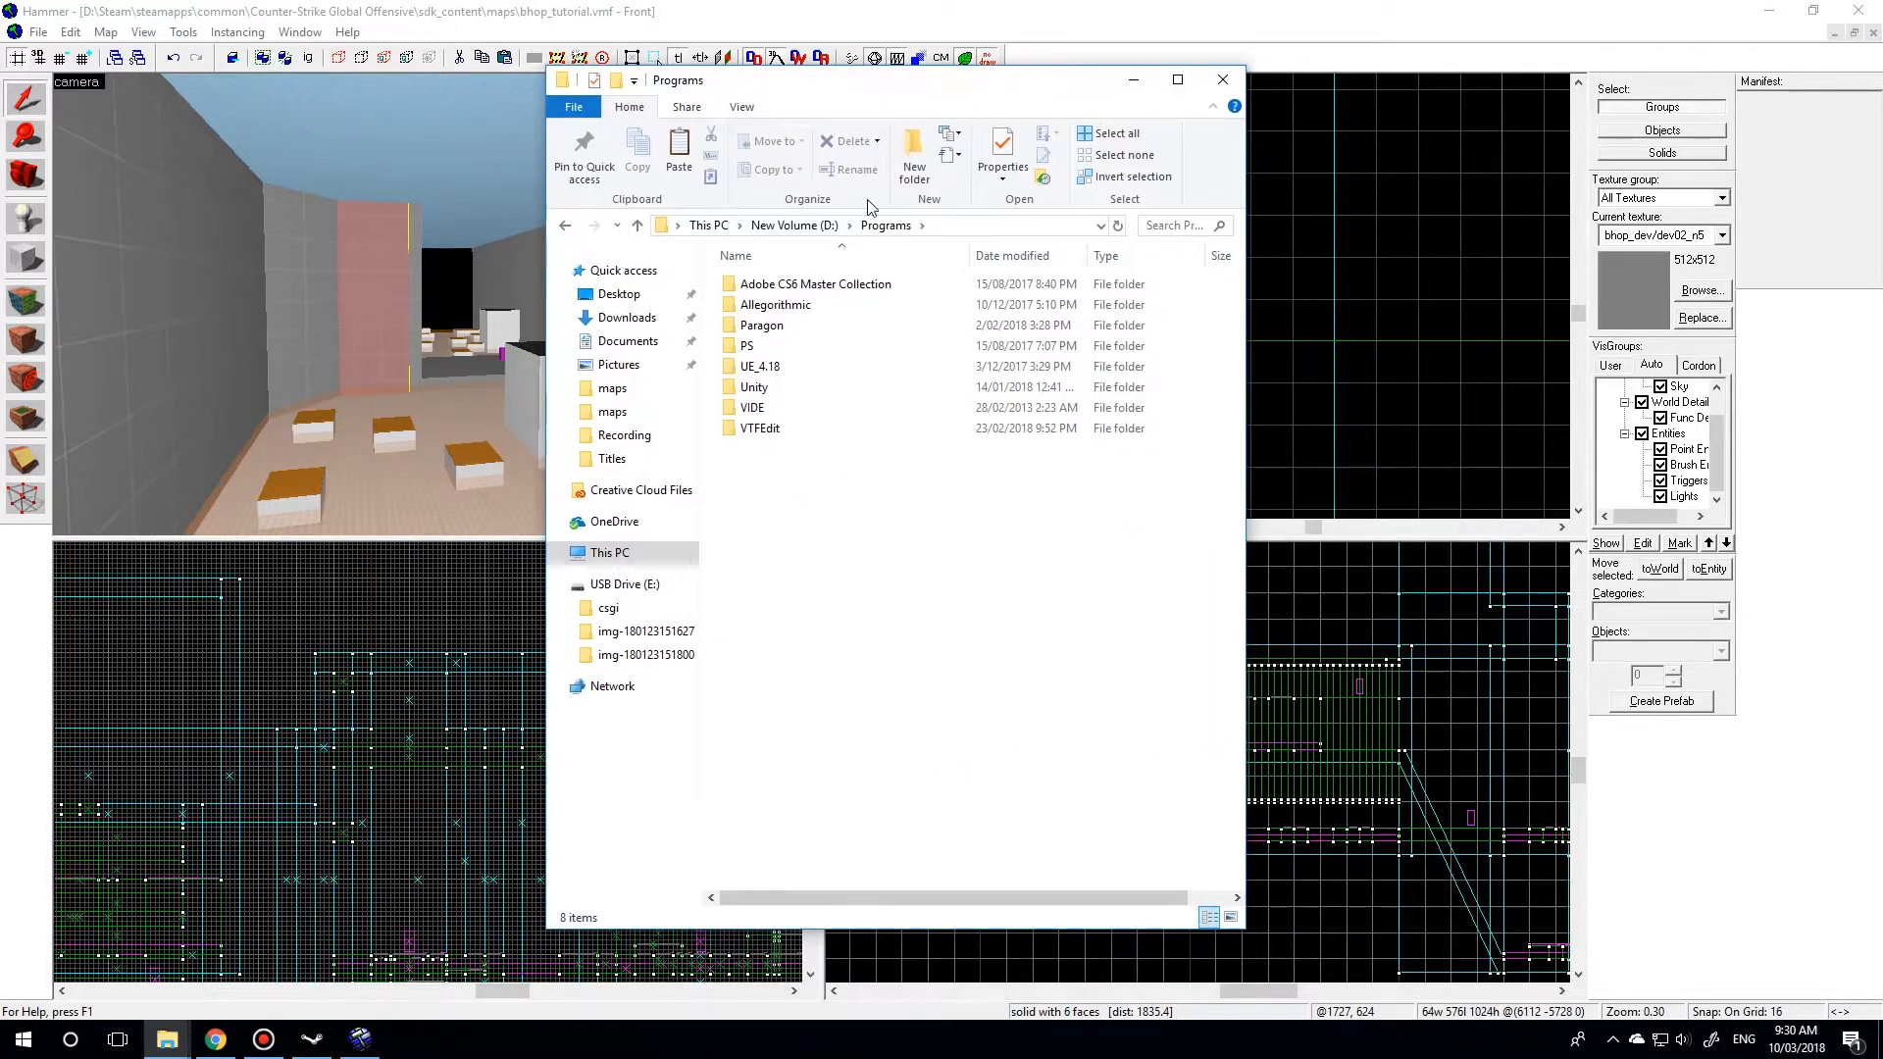
{"action": "double_click", "coordinate": [1046, 410]}
{"action": "double_click", "coordinate": [961, 593]}
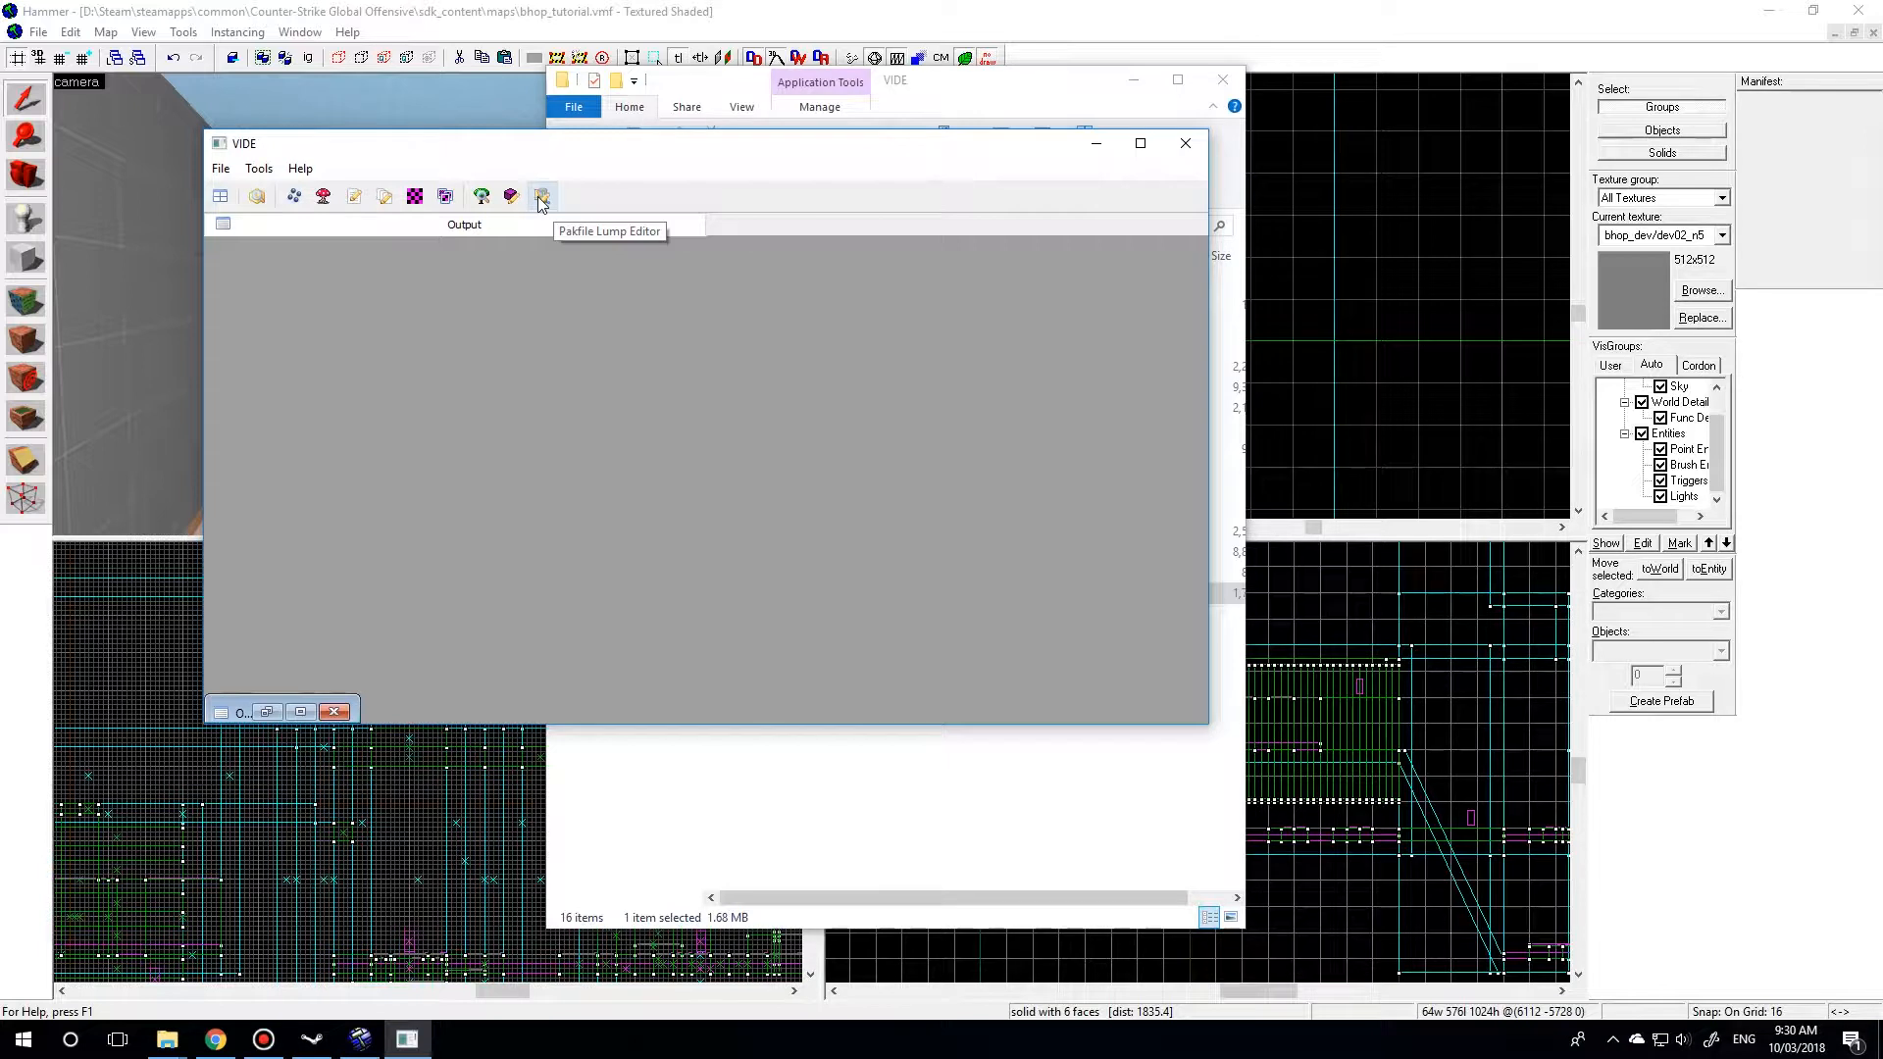
{"action": "left_click", "coordinate": [541, 198]}
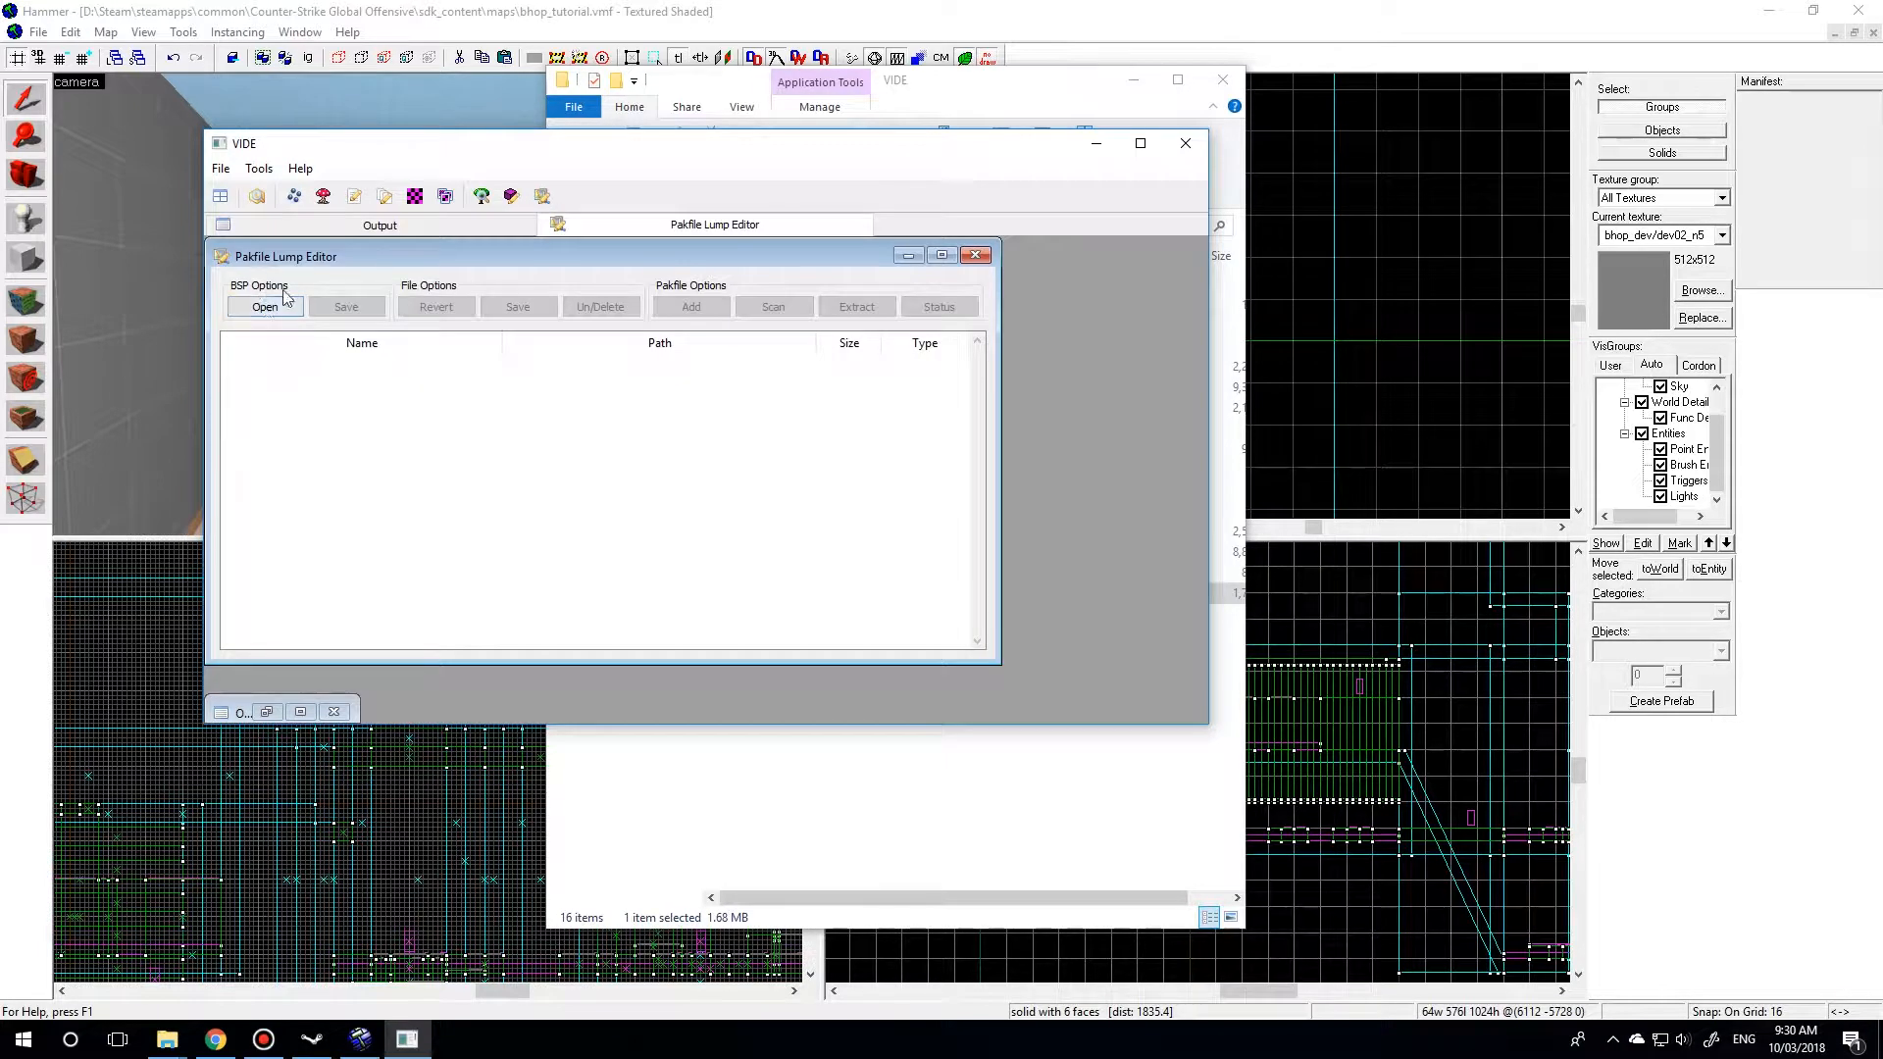
- Open the compiled bhop_tutorial.bsp from the Counter-Strike Global Offensive\csgo\maps folder in the Pakfile Lump Editor
{"action": "left_click", "coordinate": [262, 308]}
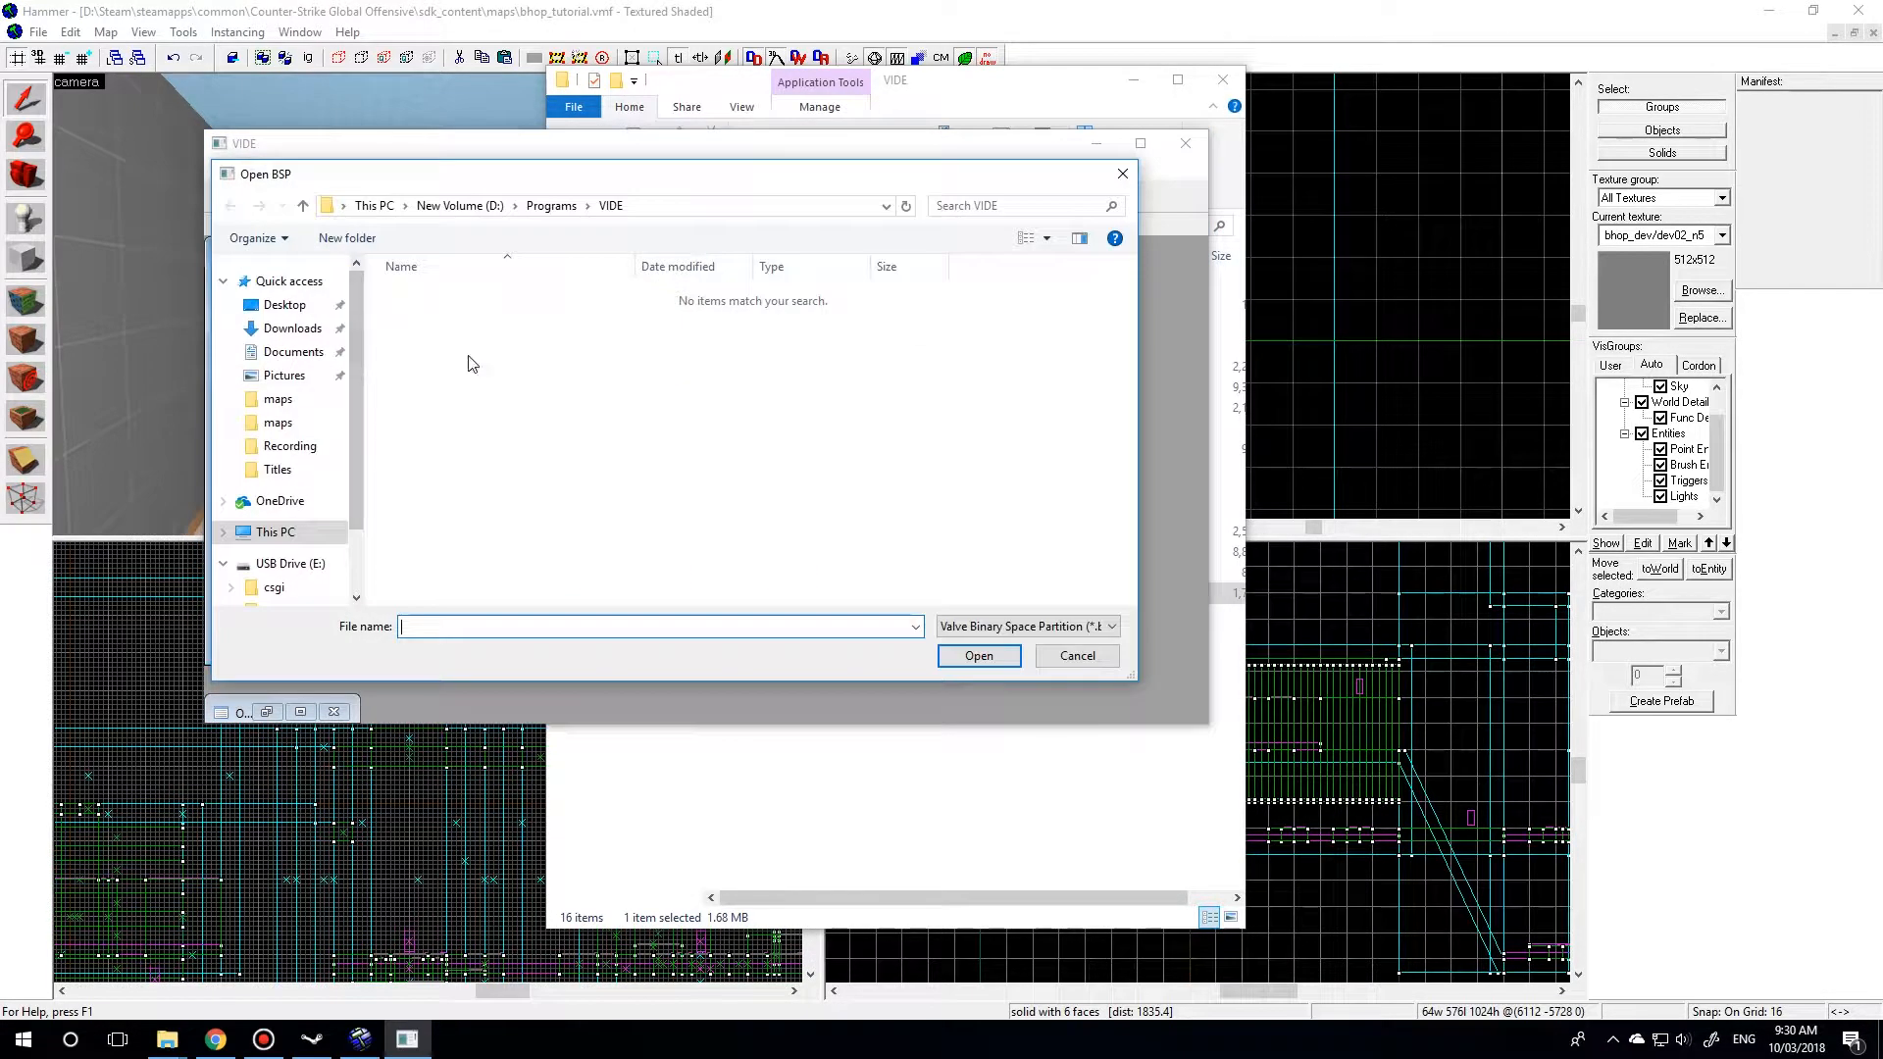
{"action": "left_click", "coordinate": [284, 305]}
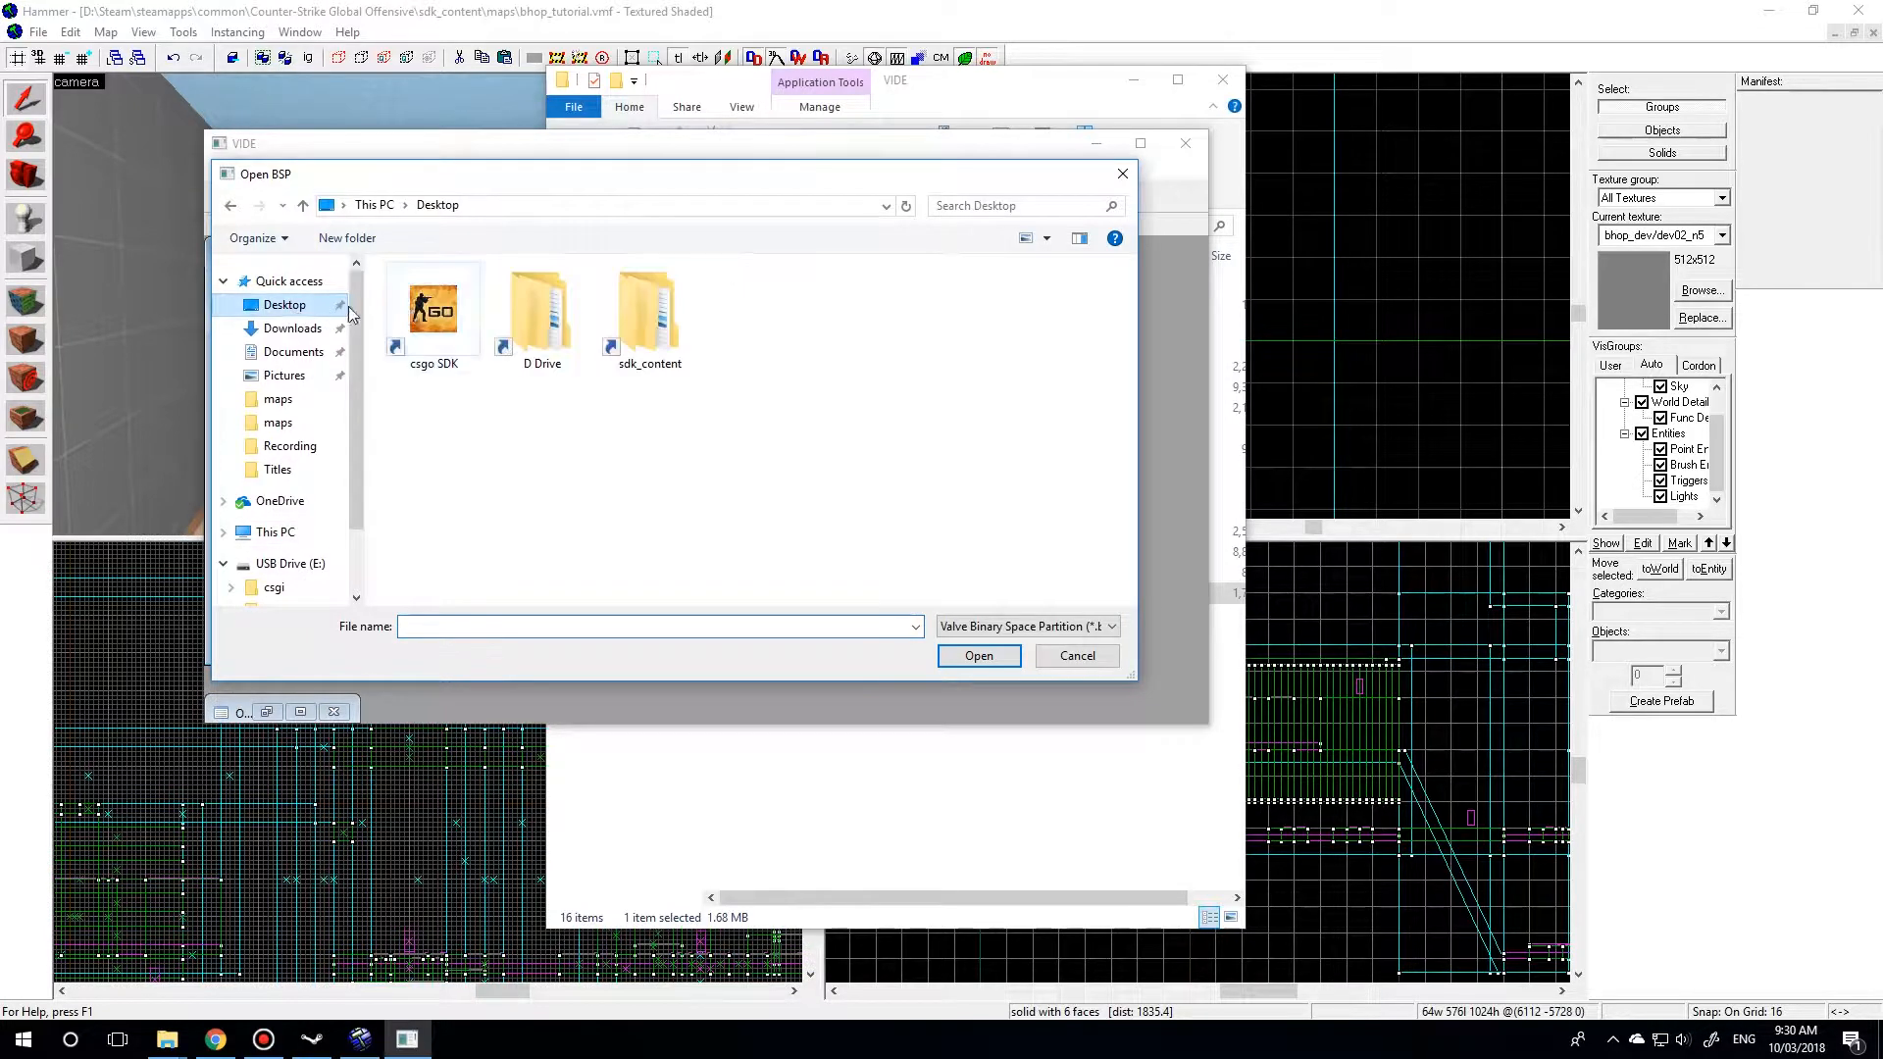
{"action": "double_click", "coordinate": [651, 324]}
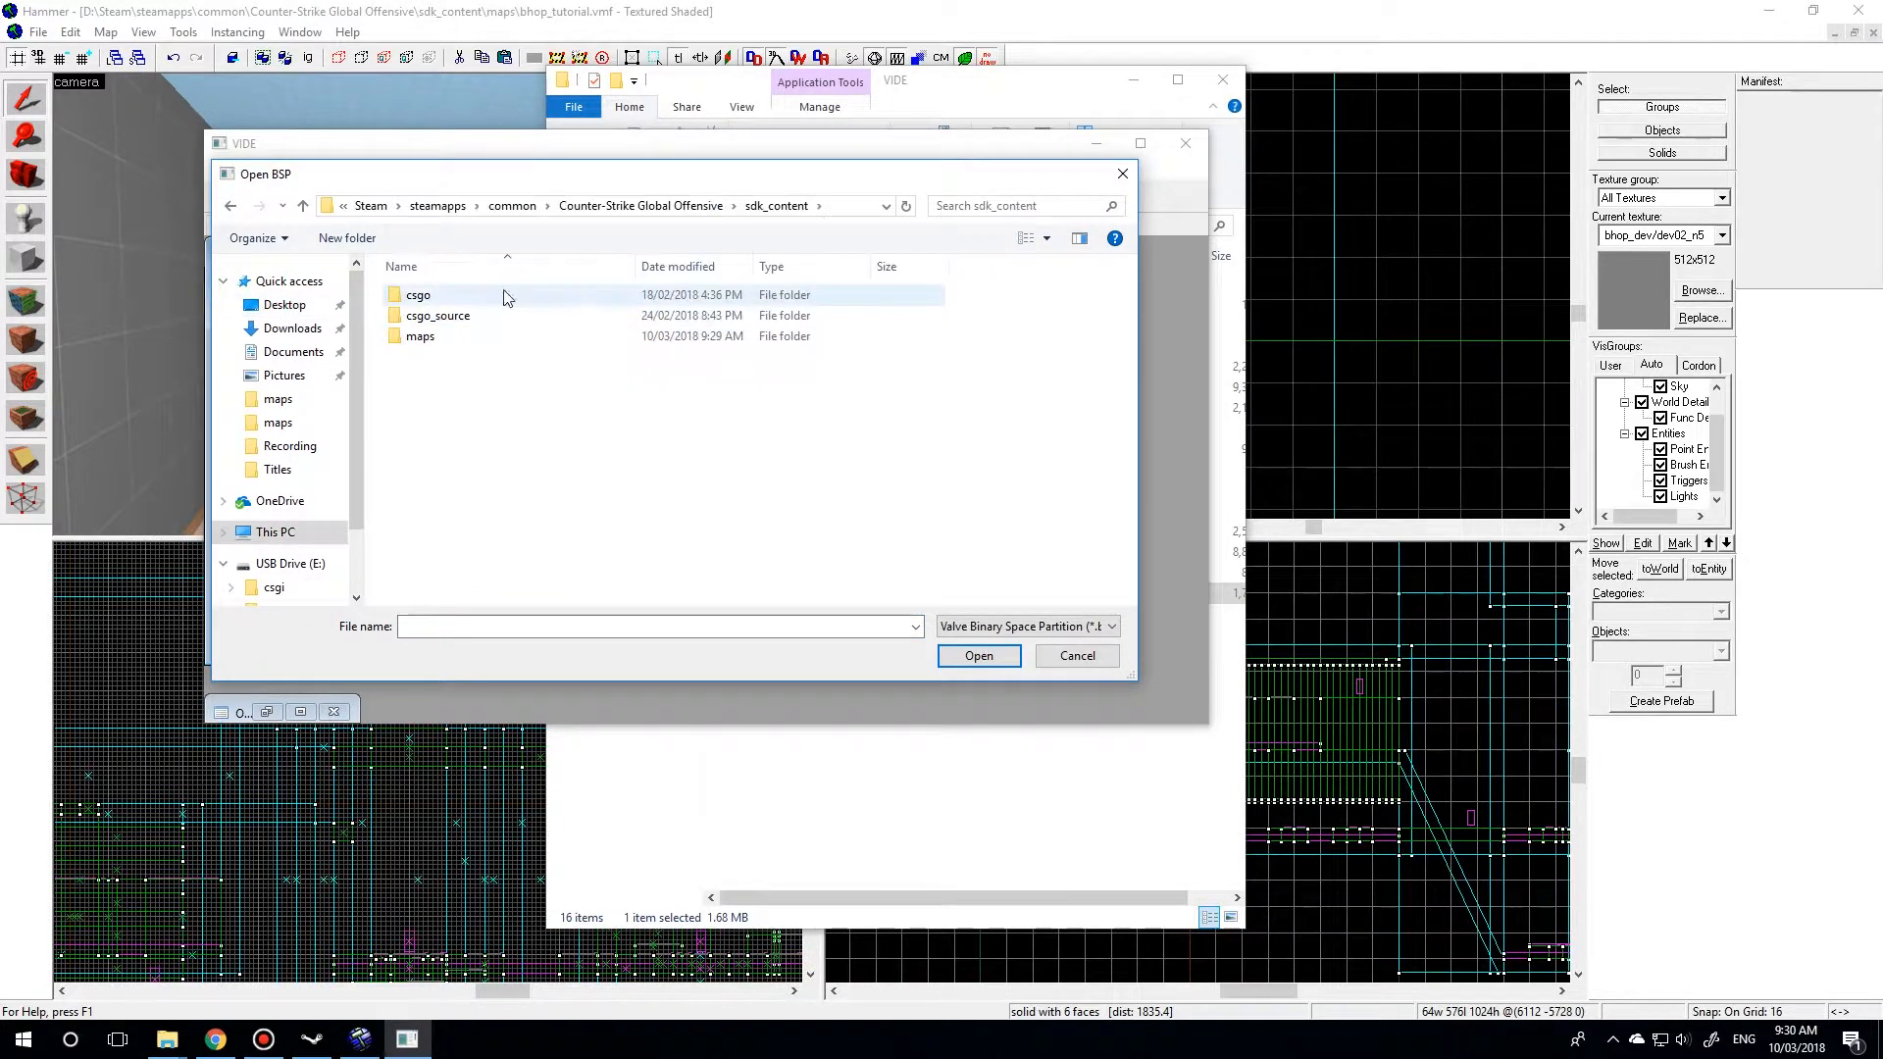
{"action": "double_click", "coordinate": [420, 295]}
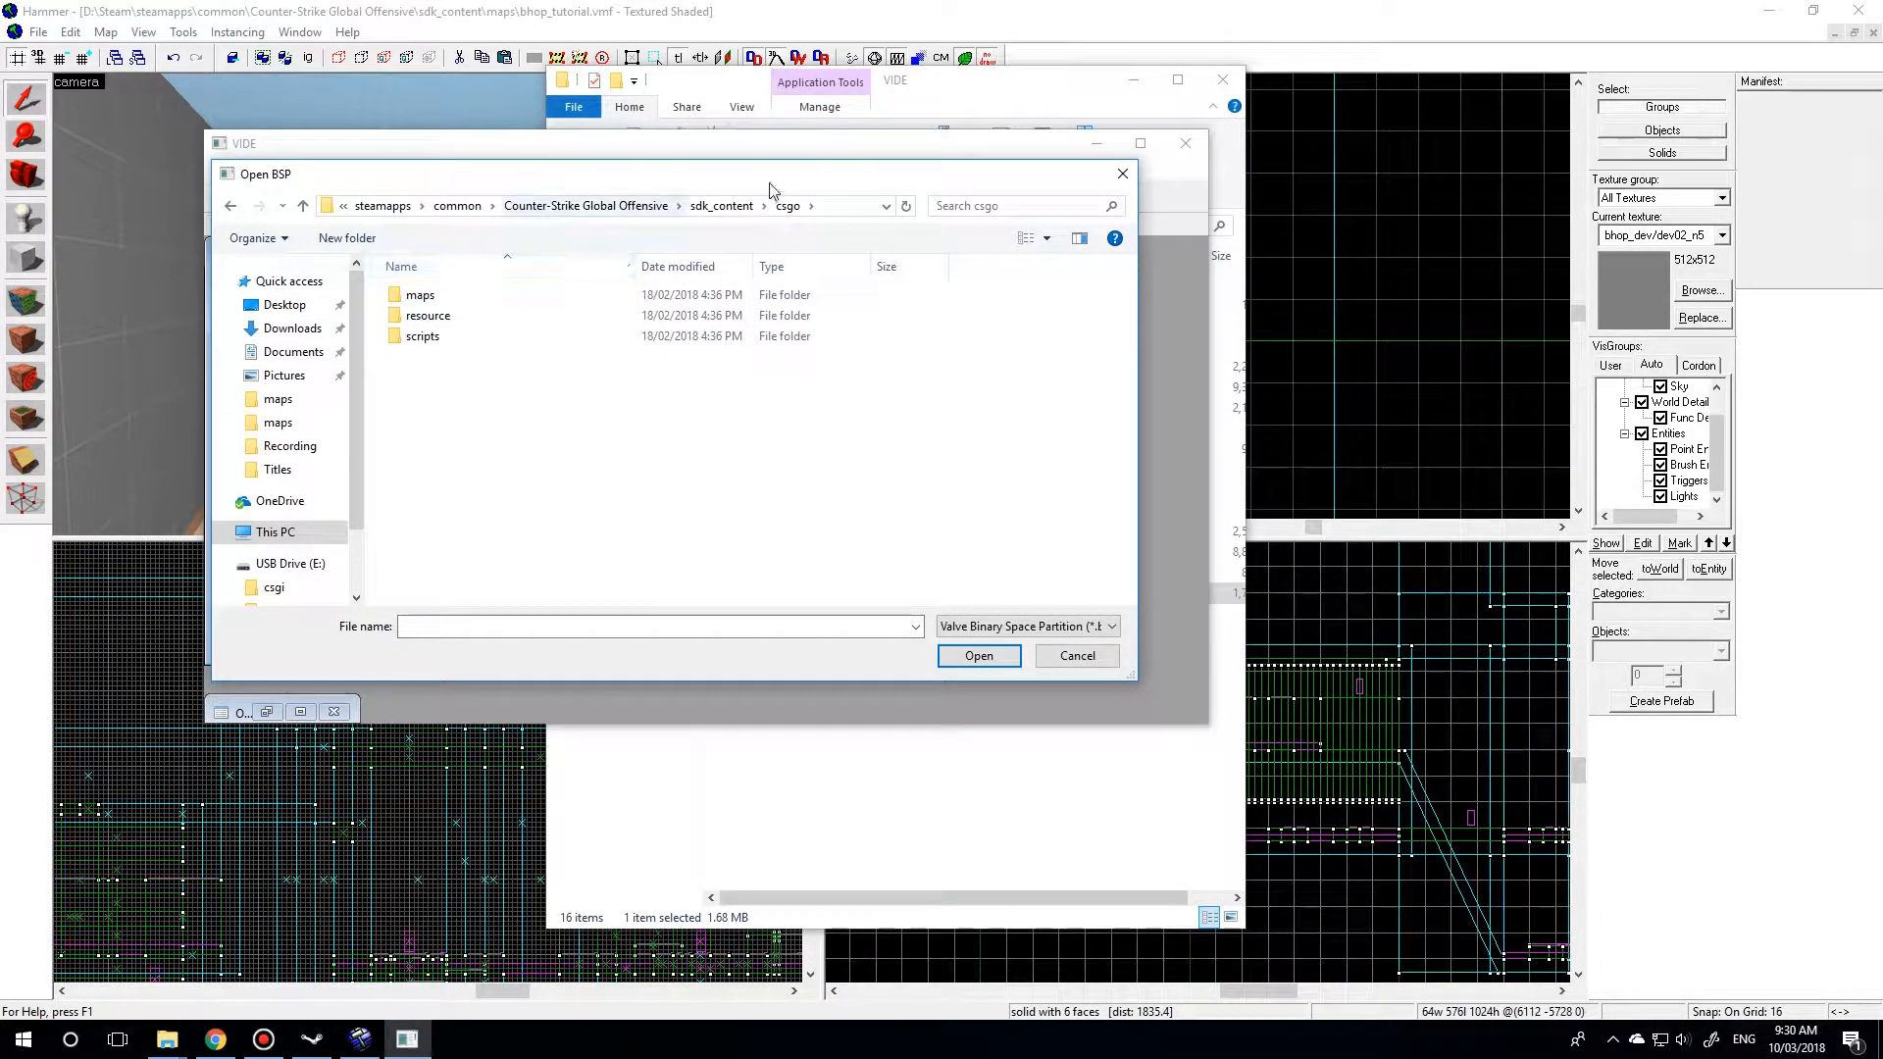
{"action": "left_click", "coordinate": [661, 218]}
{"action": "left_click", "coordinate": [442, 323]}
{"action": "double_click", "coordinate": [443, 323]}
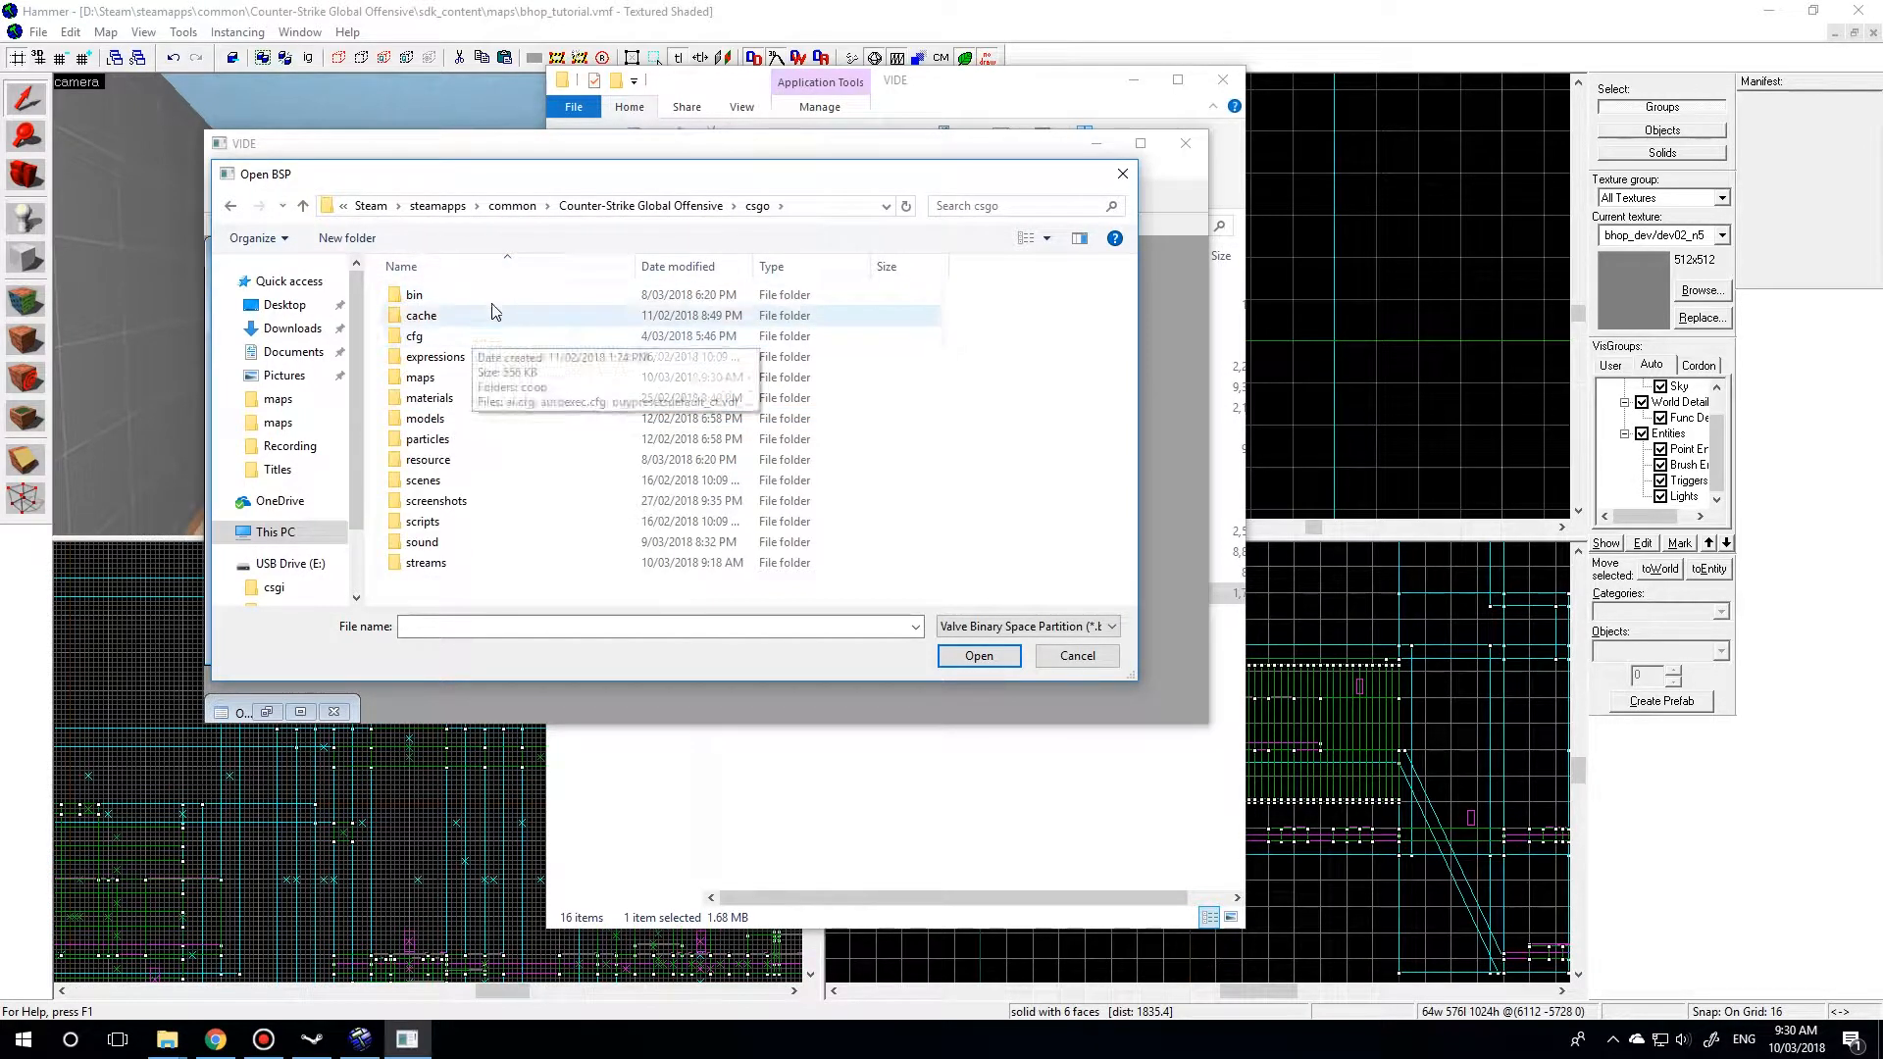
{"action": "double_click", "coordinate": [505, 378]}
{"action": "scroll", "coordinate": [534, 441], "scroll_direction": "down", "scroll_amount": 10}
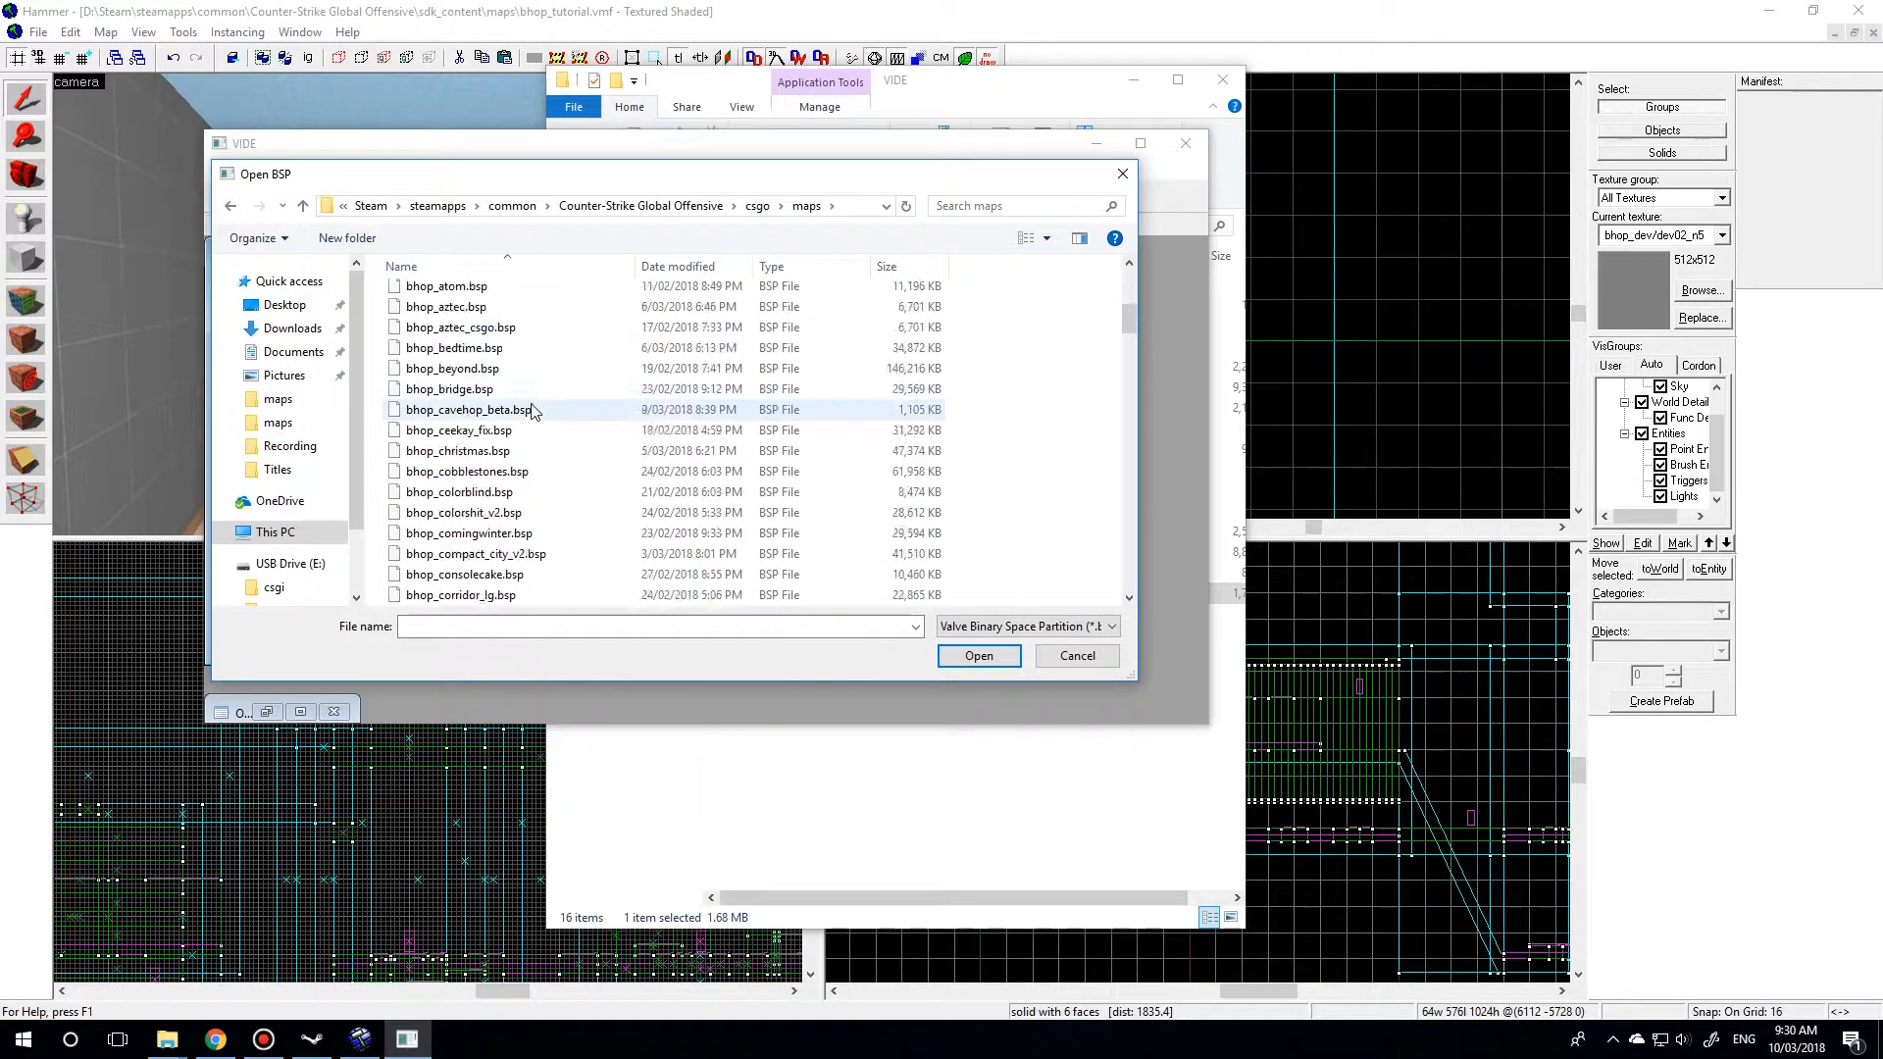
{"action": "scroll", "coordinate": [547, 484], "scroll_direction": "down", "scroll_amount": 6}
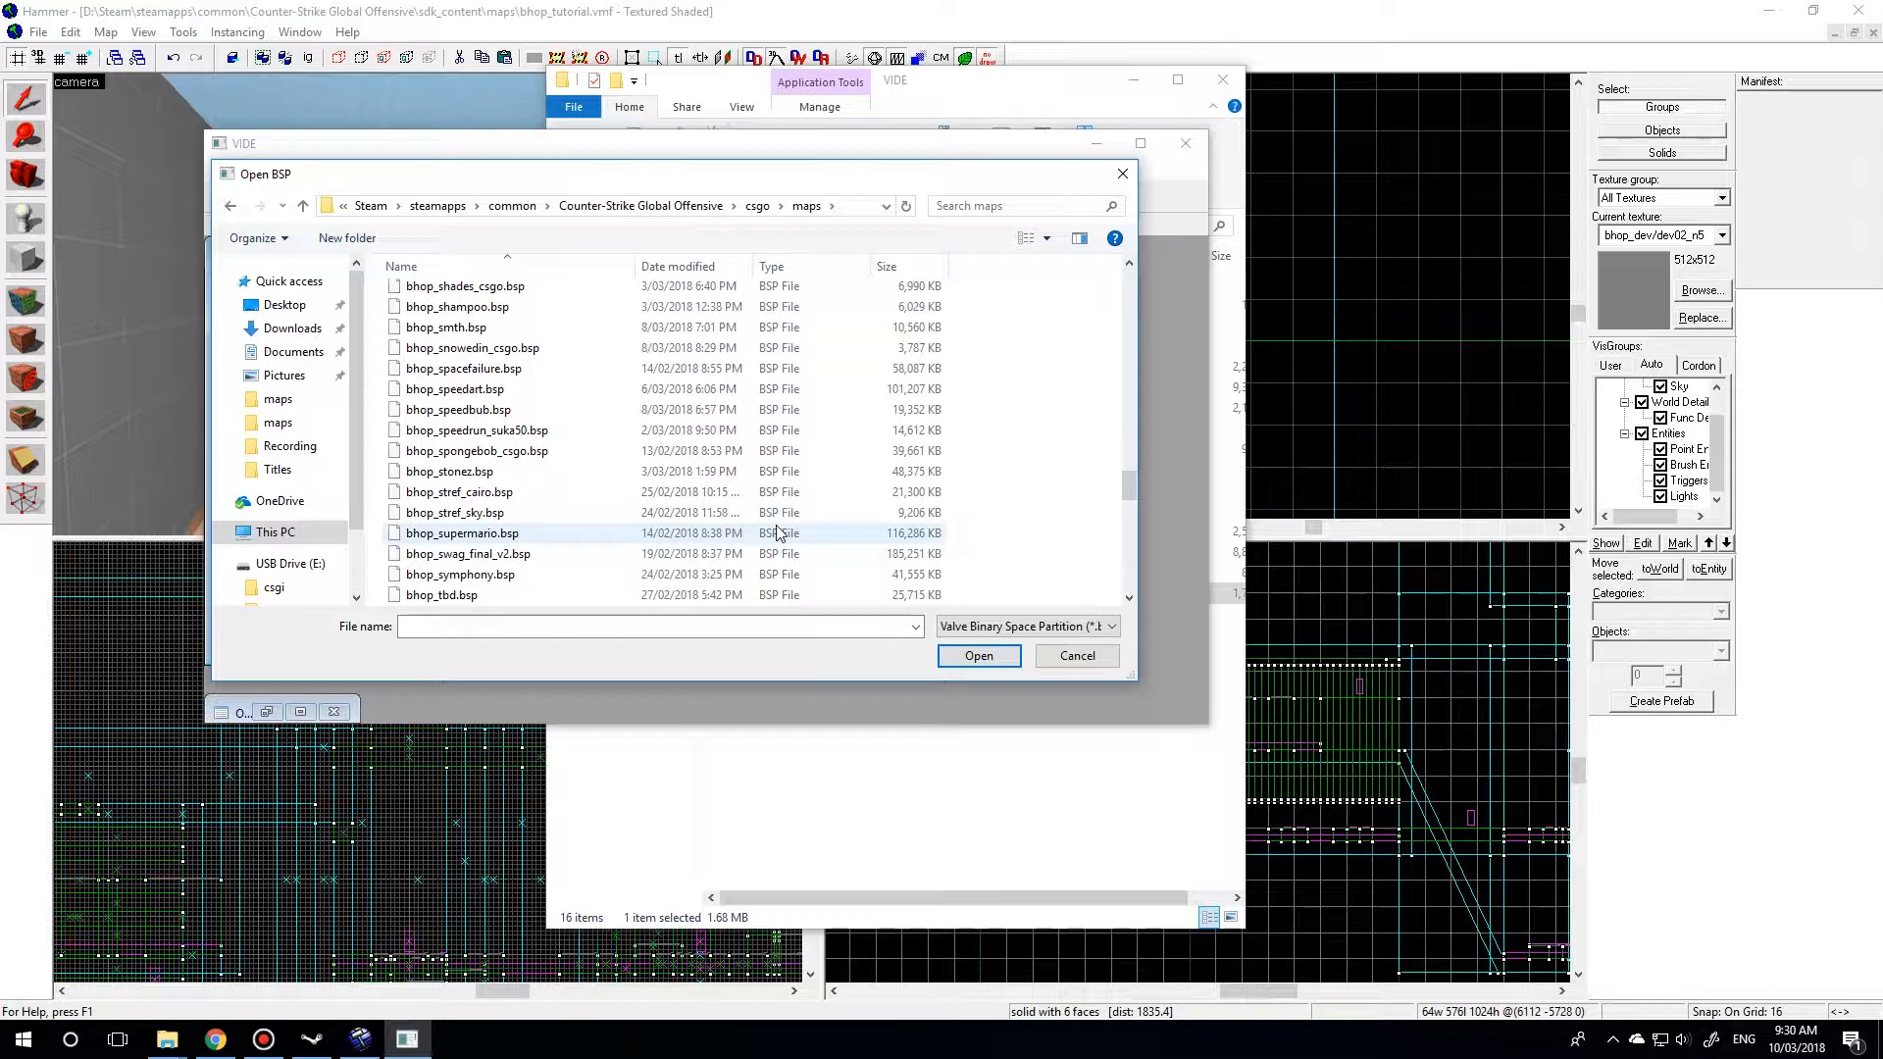
{"action": "scroll", "coordinate": [603, 476], "scroll_direction": "down", "scroll_amount": 3}
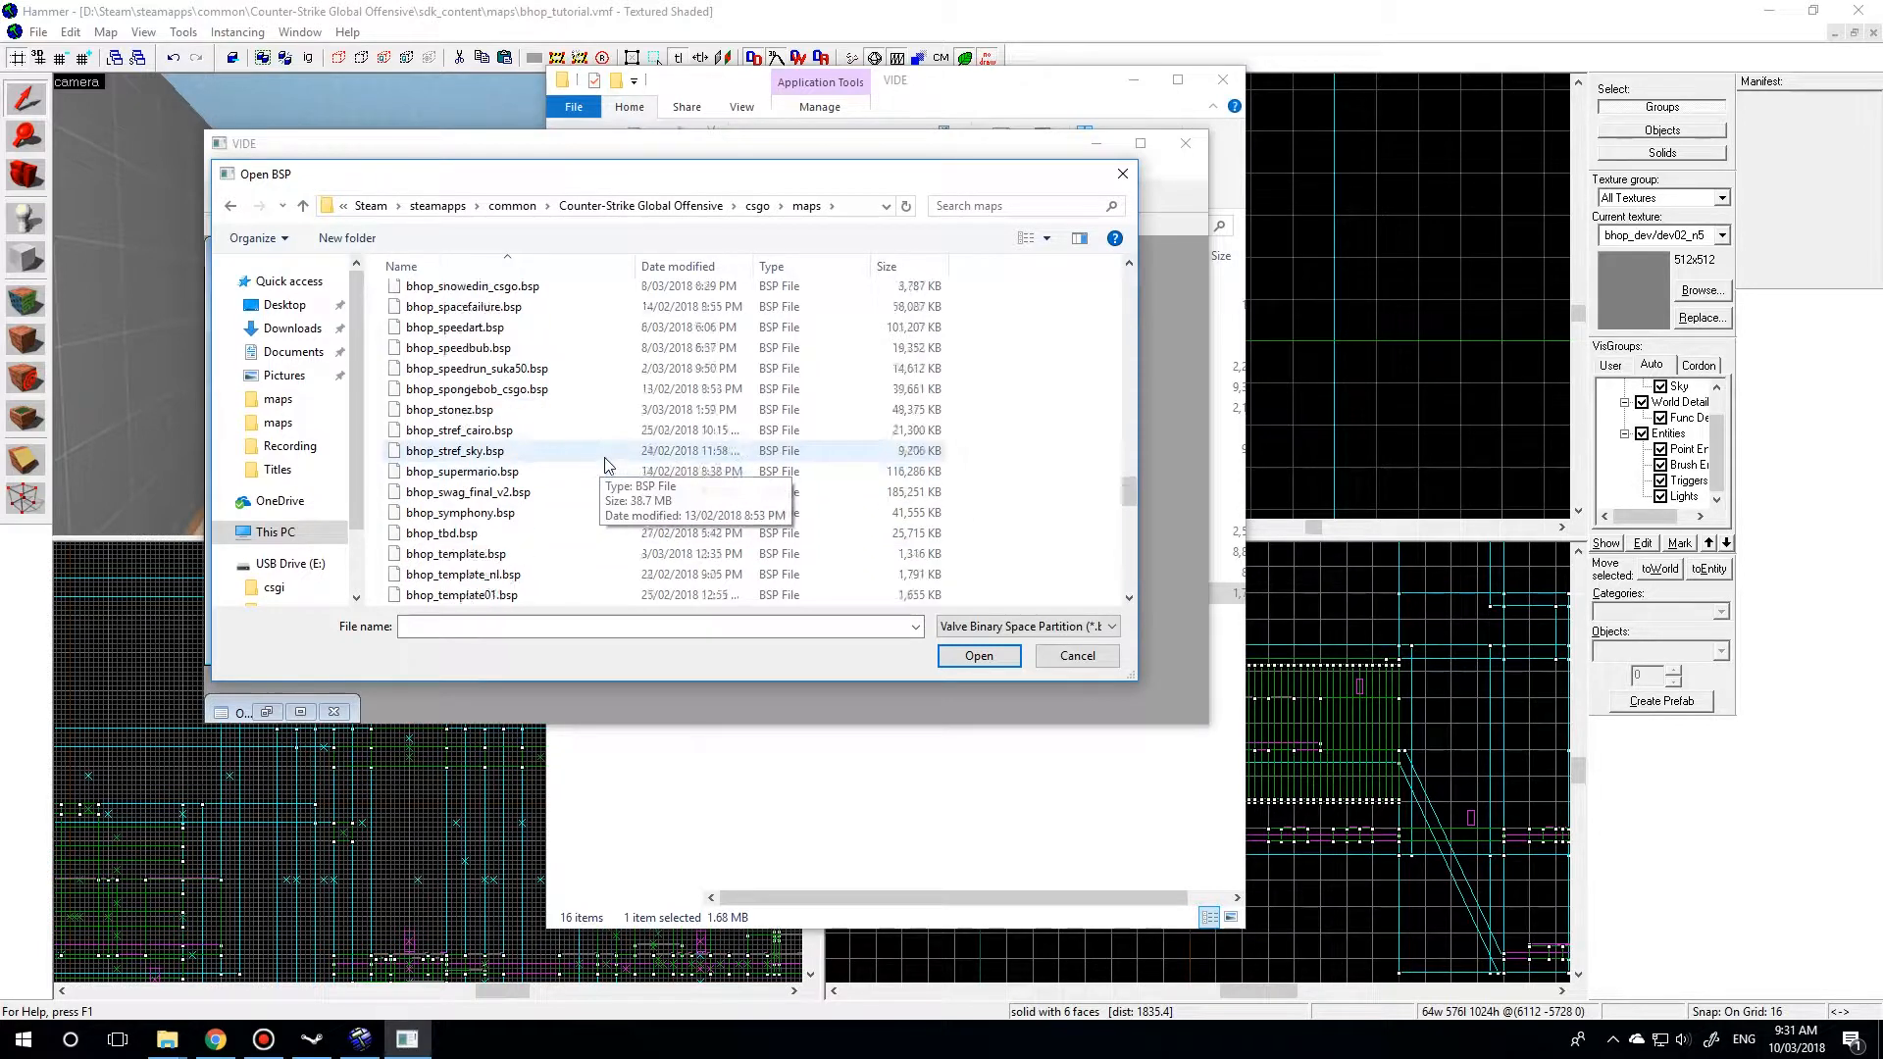
{"action": "left_click", "coordinate": [446, 535]}
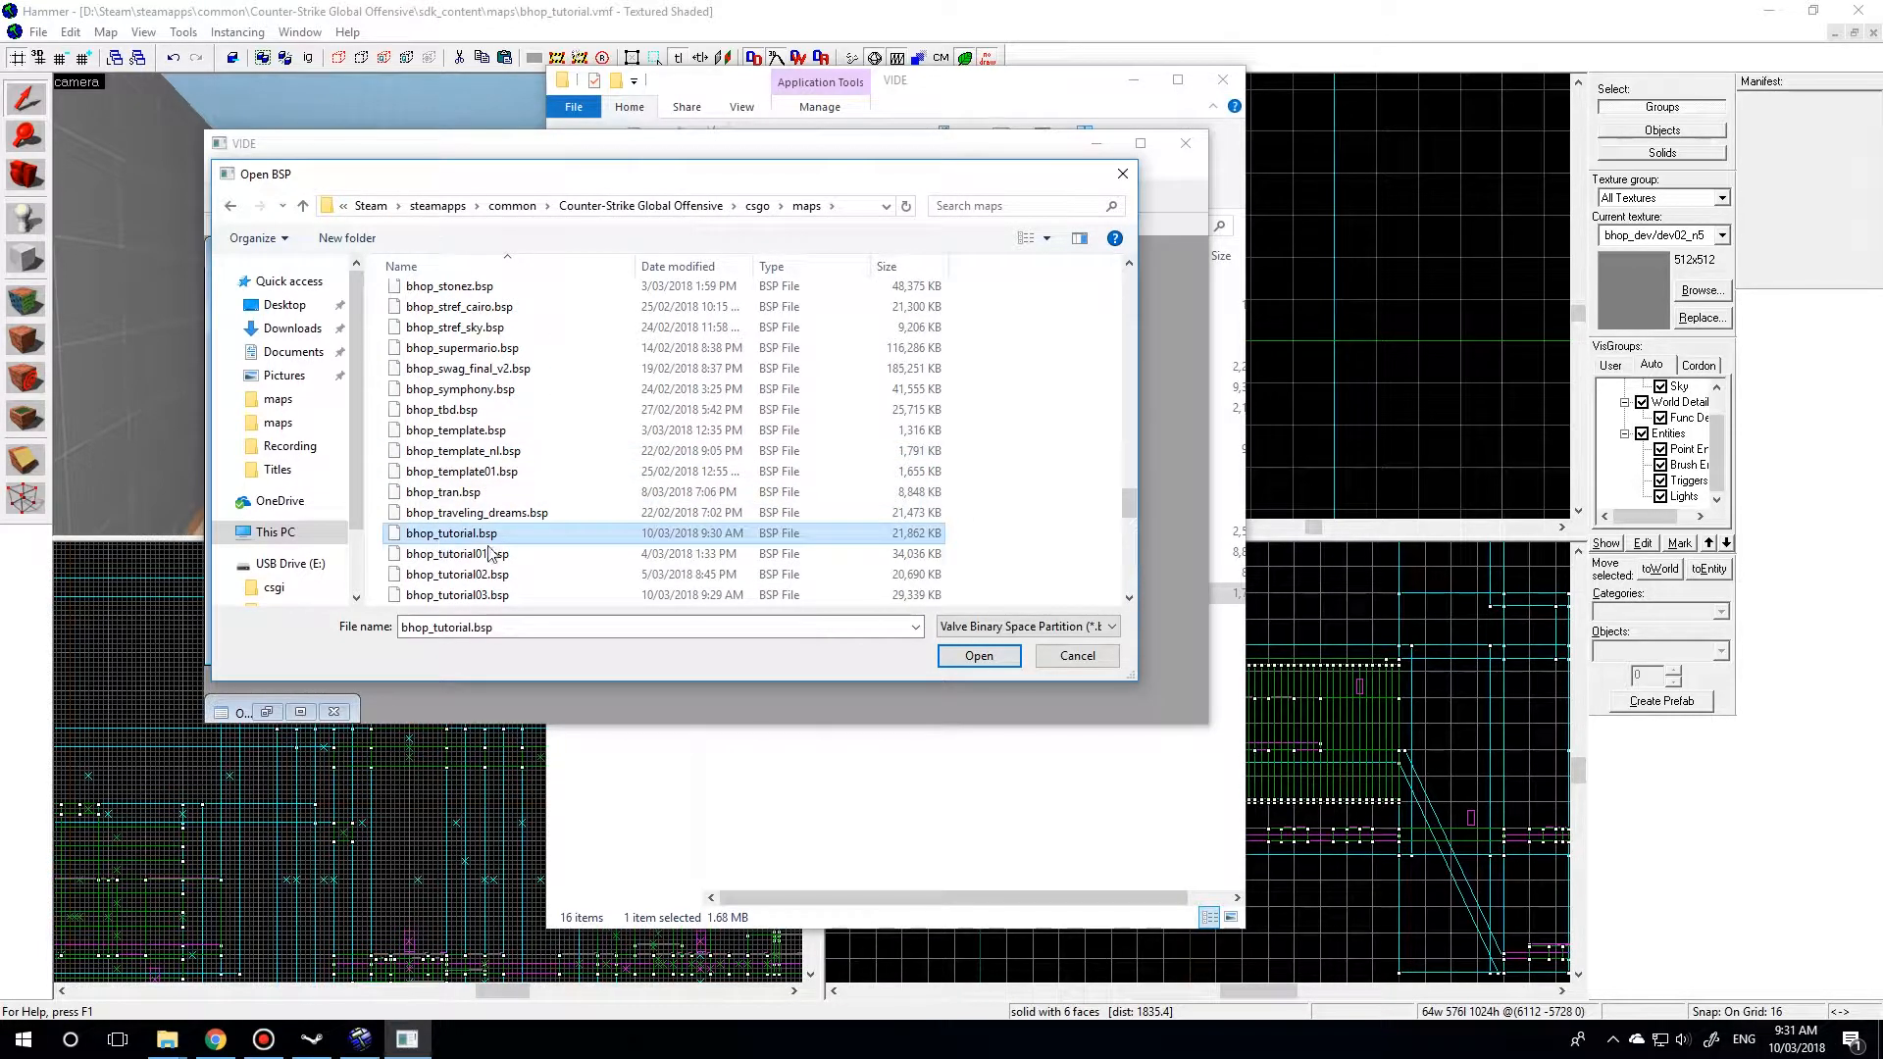
{"action": "left_click", "coordinate": [979, 655]}
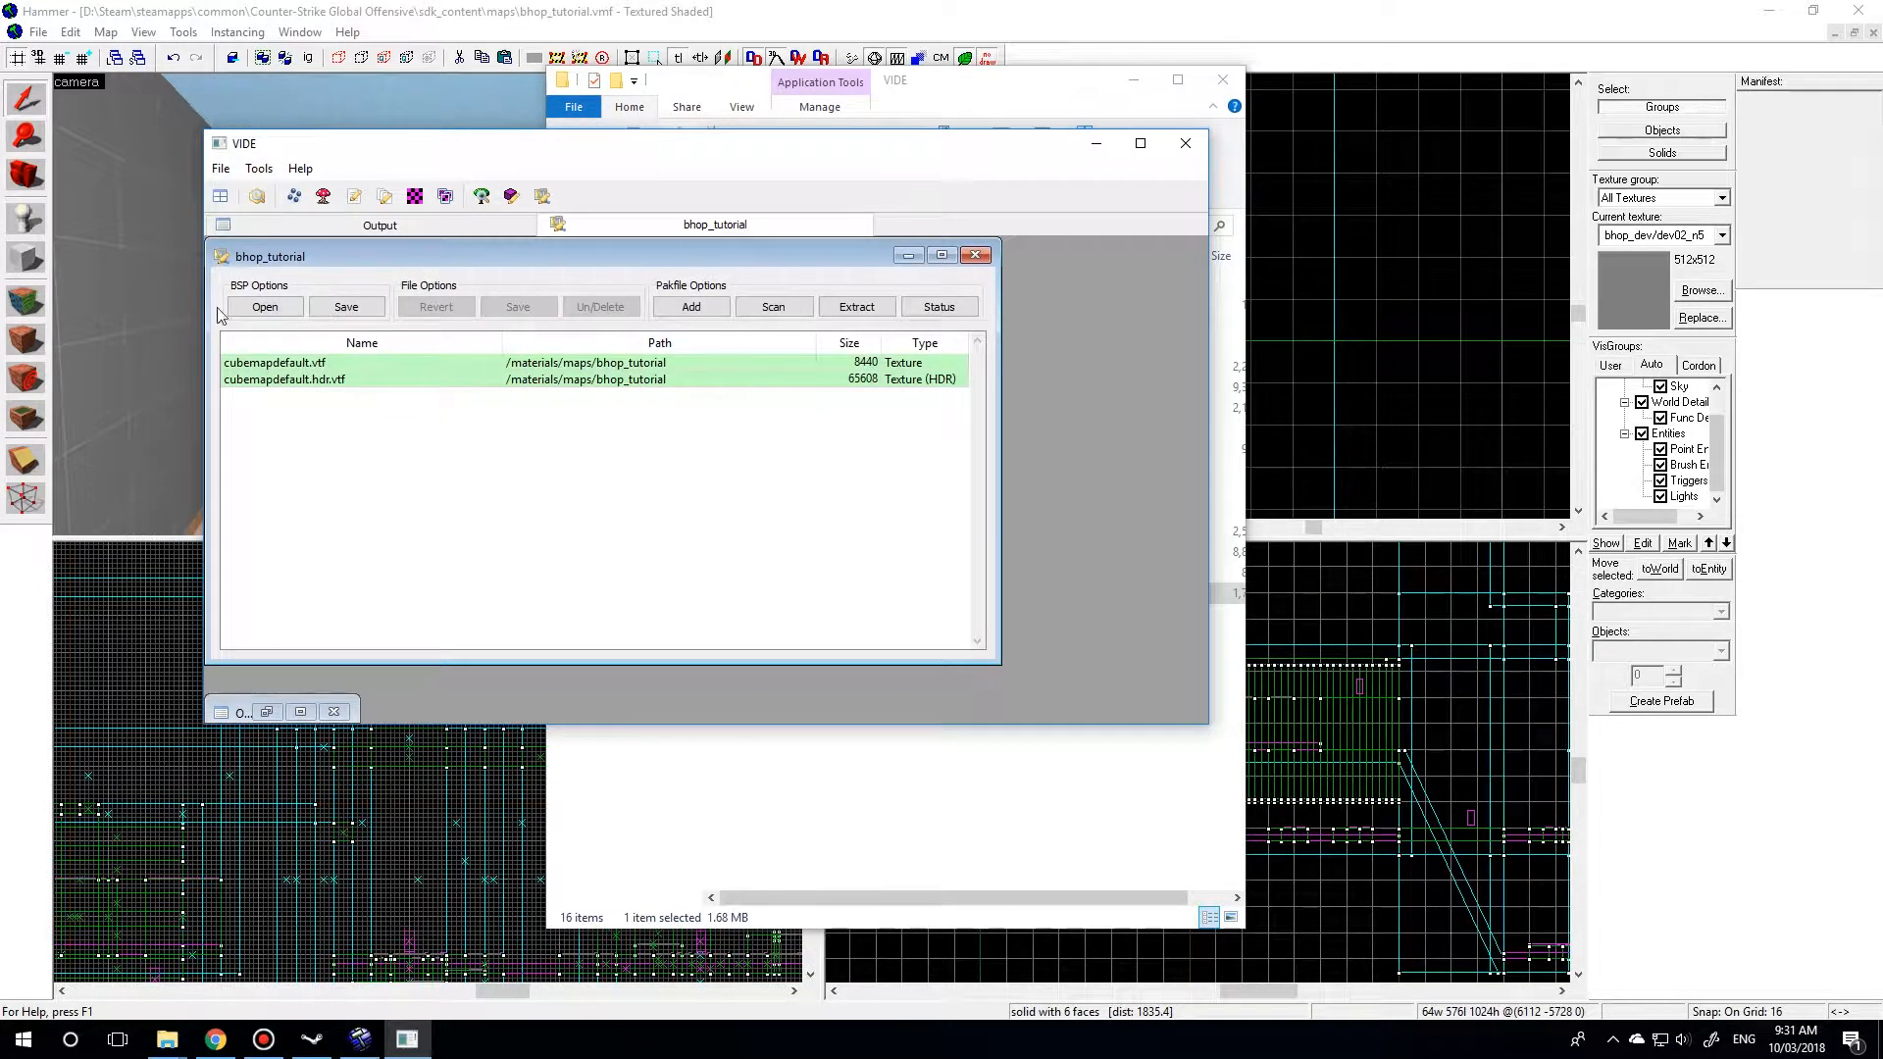
- Scan the map for used files with Counter-Strike Global Offensive\csgo as the game directory
{"action": "left_click", "coordinate": [774, 307]}
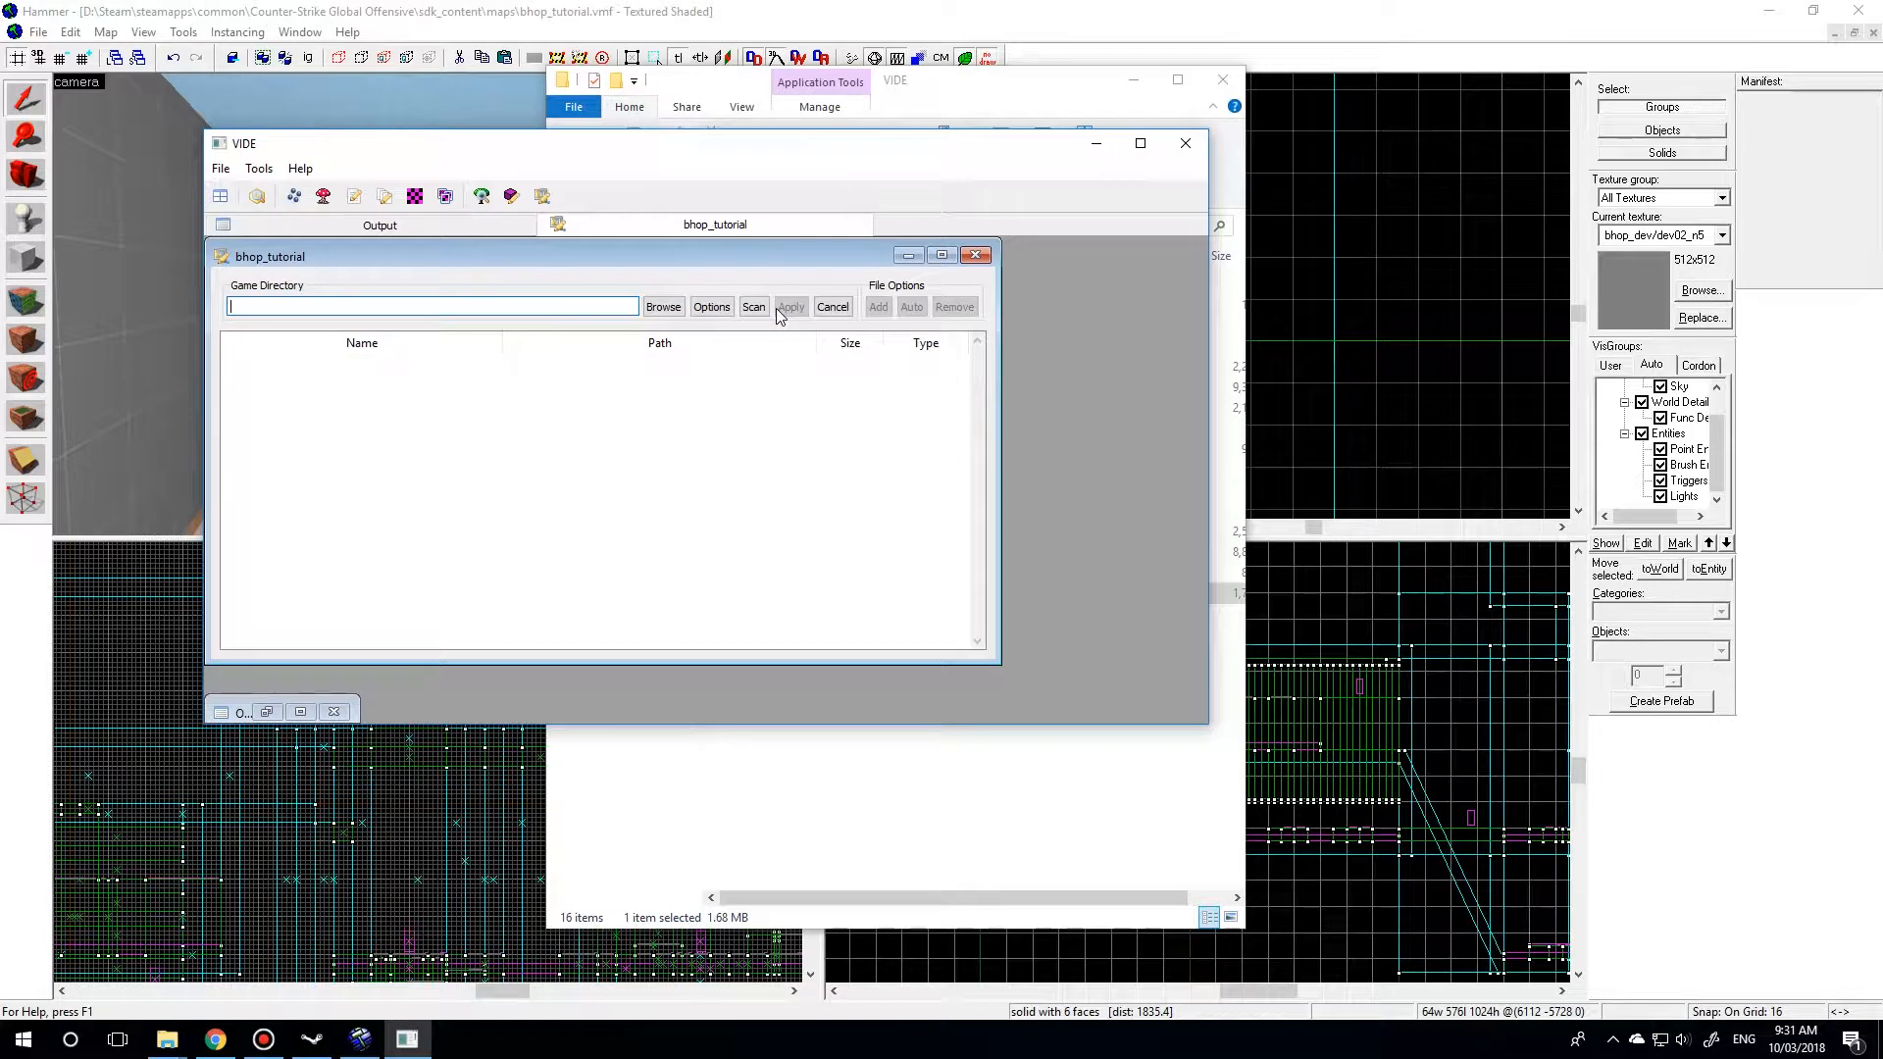
{"action": "left_click", "coordinate": [663, 307]}
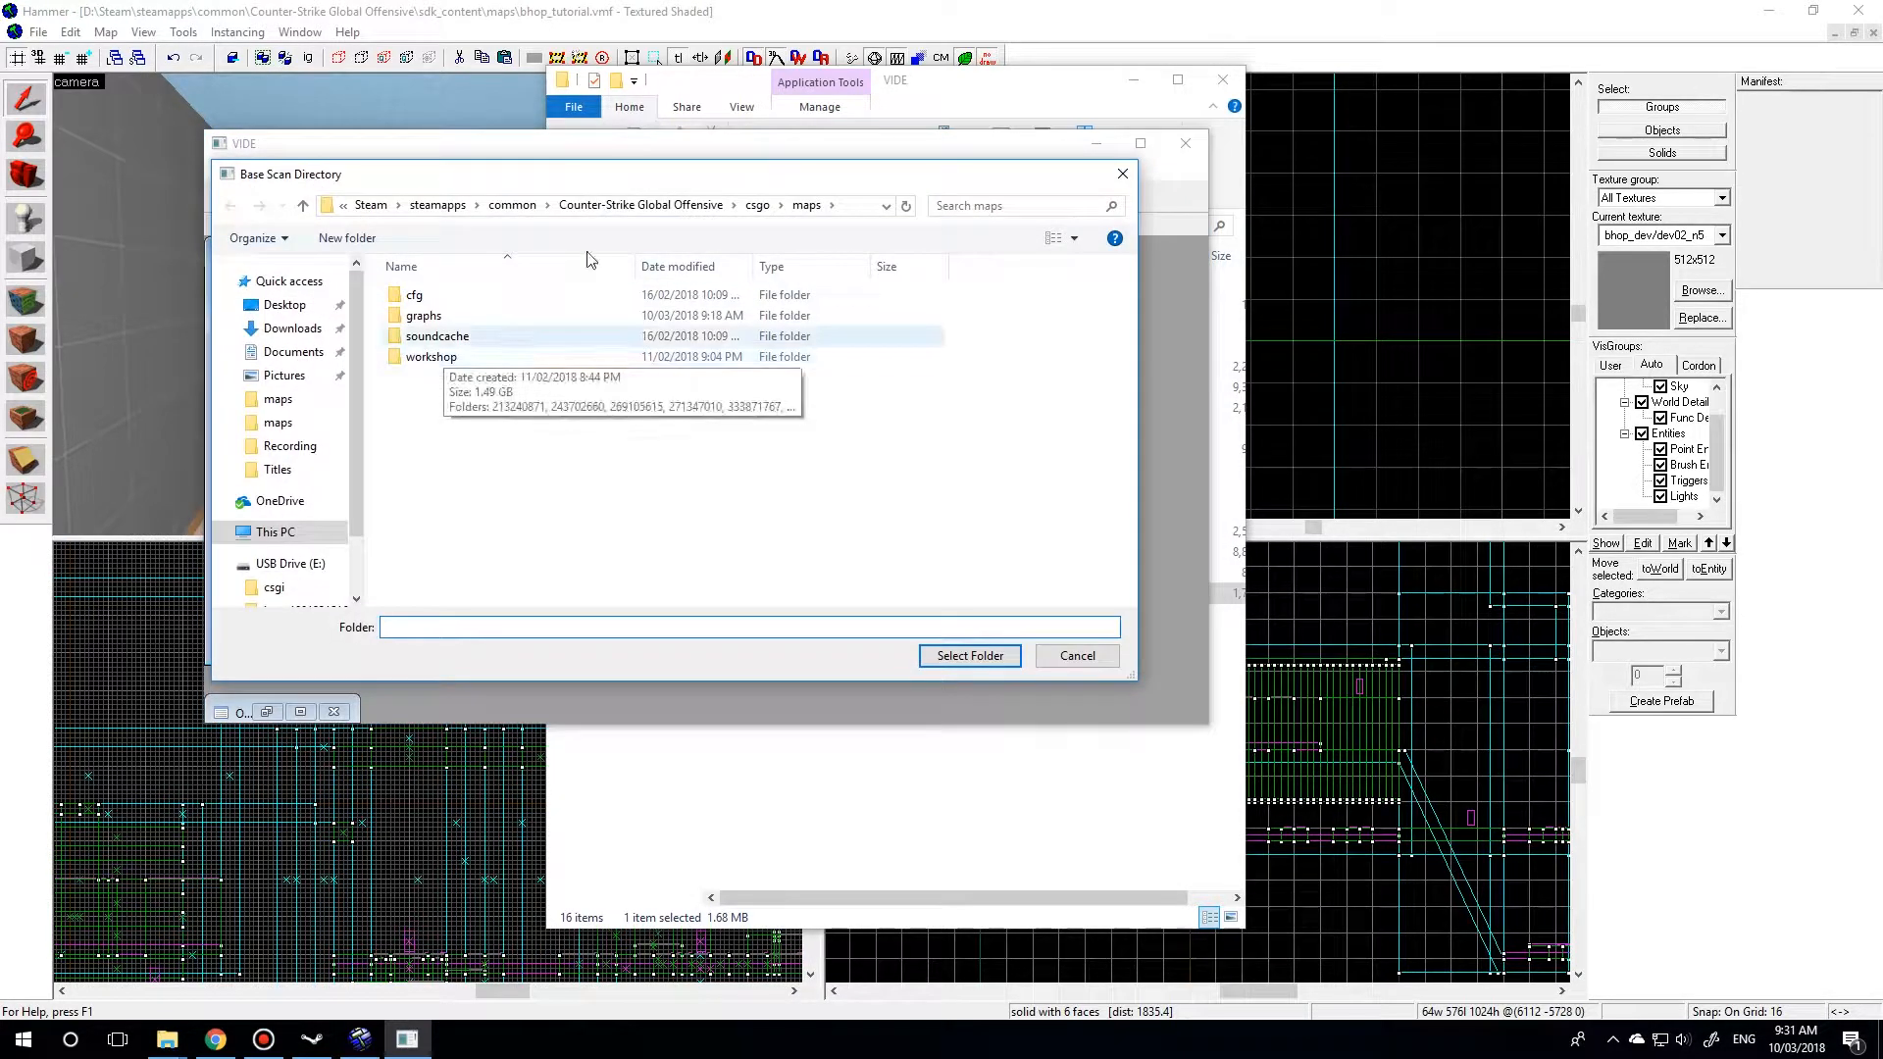
{"action": "double_click", "coordinate": [417, 315]}
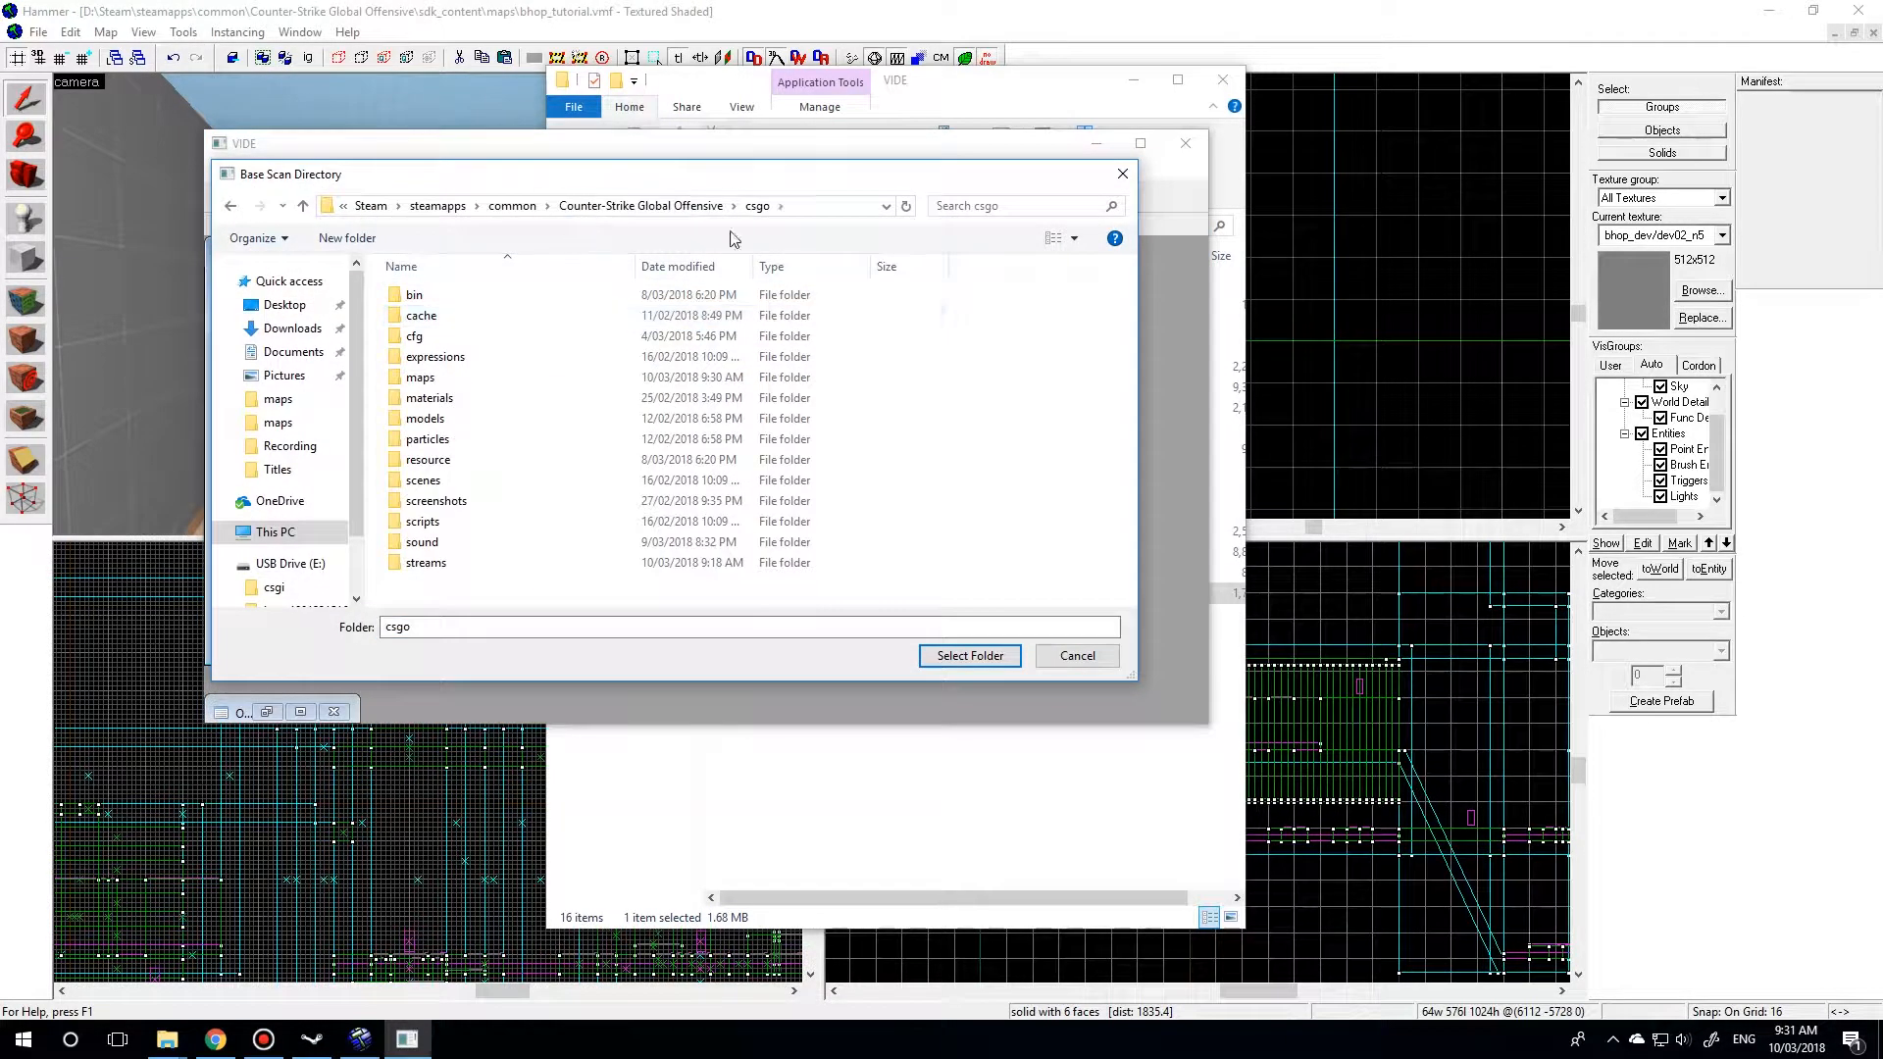
{"action": "left_click", "coordinate": [969, 655]}
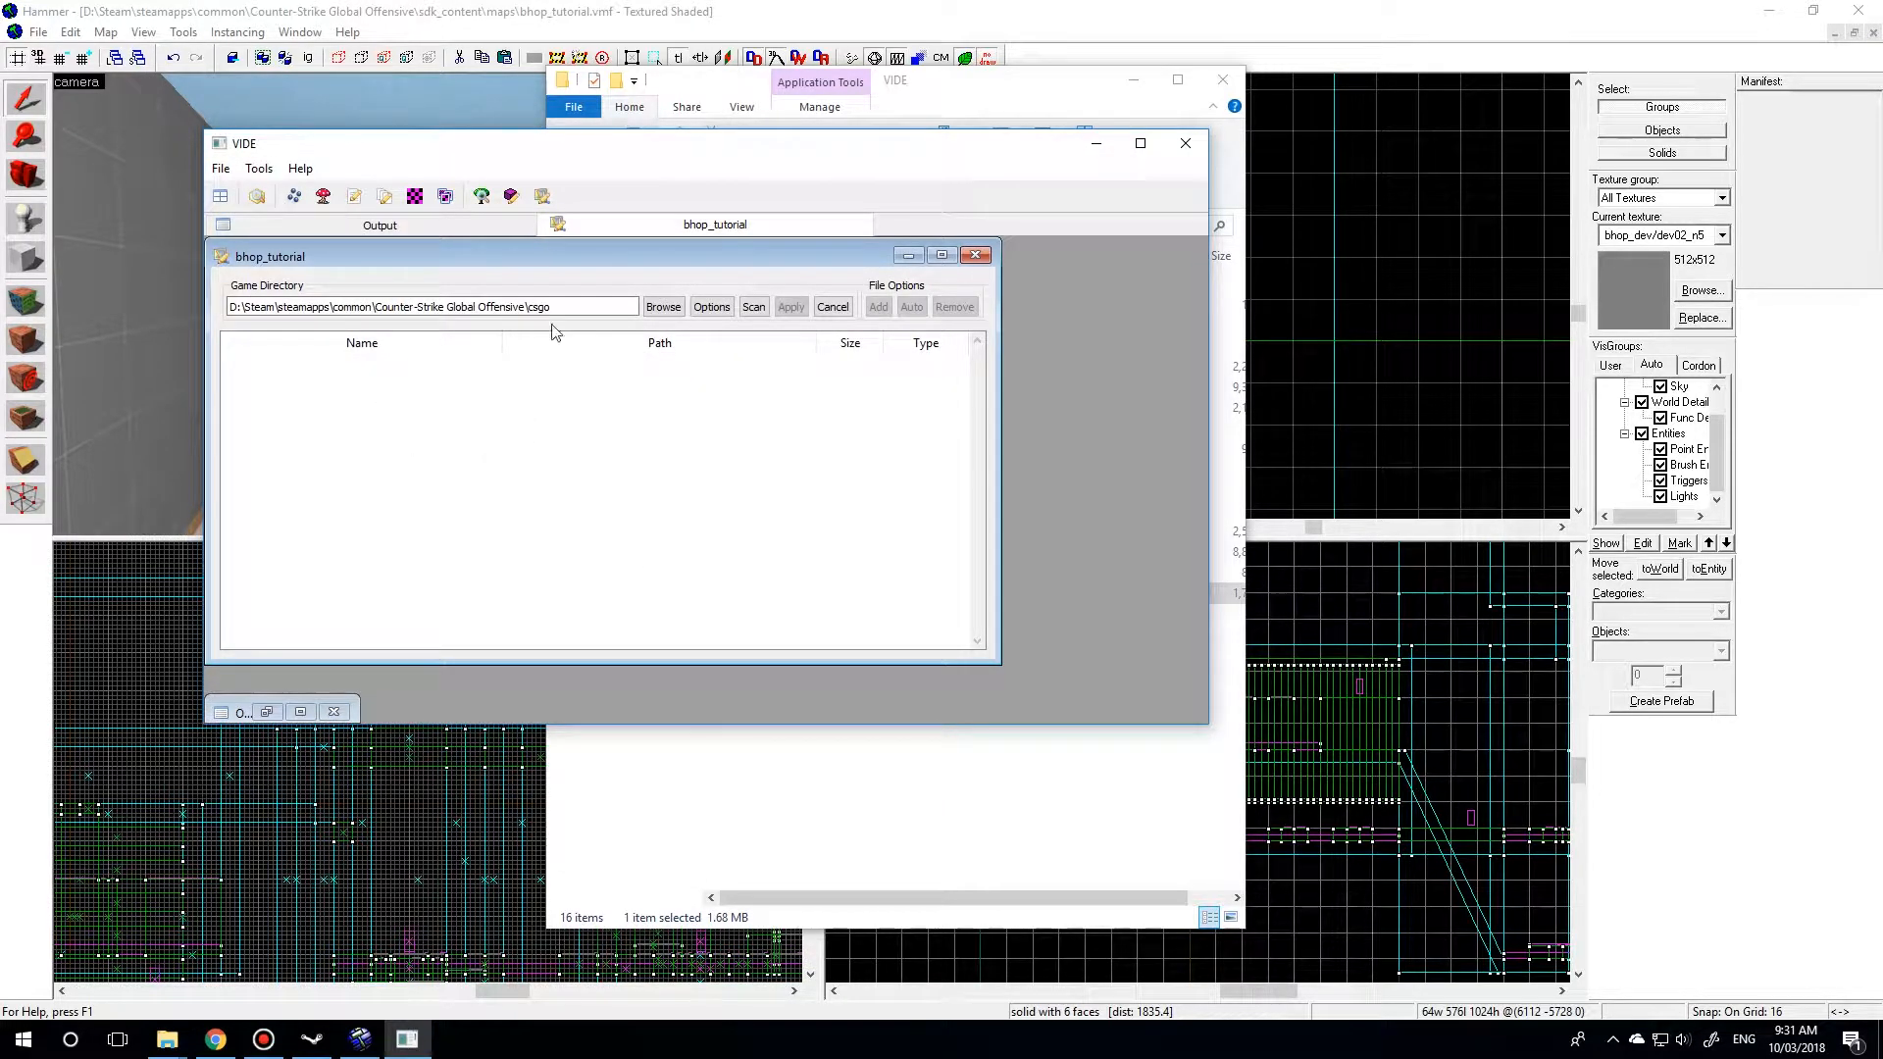
{"action": "left_click", "coordinate": [753, 306]}
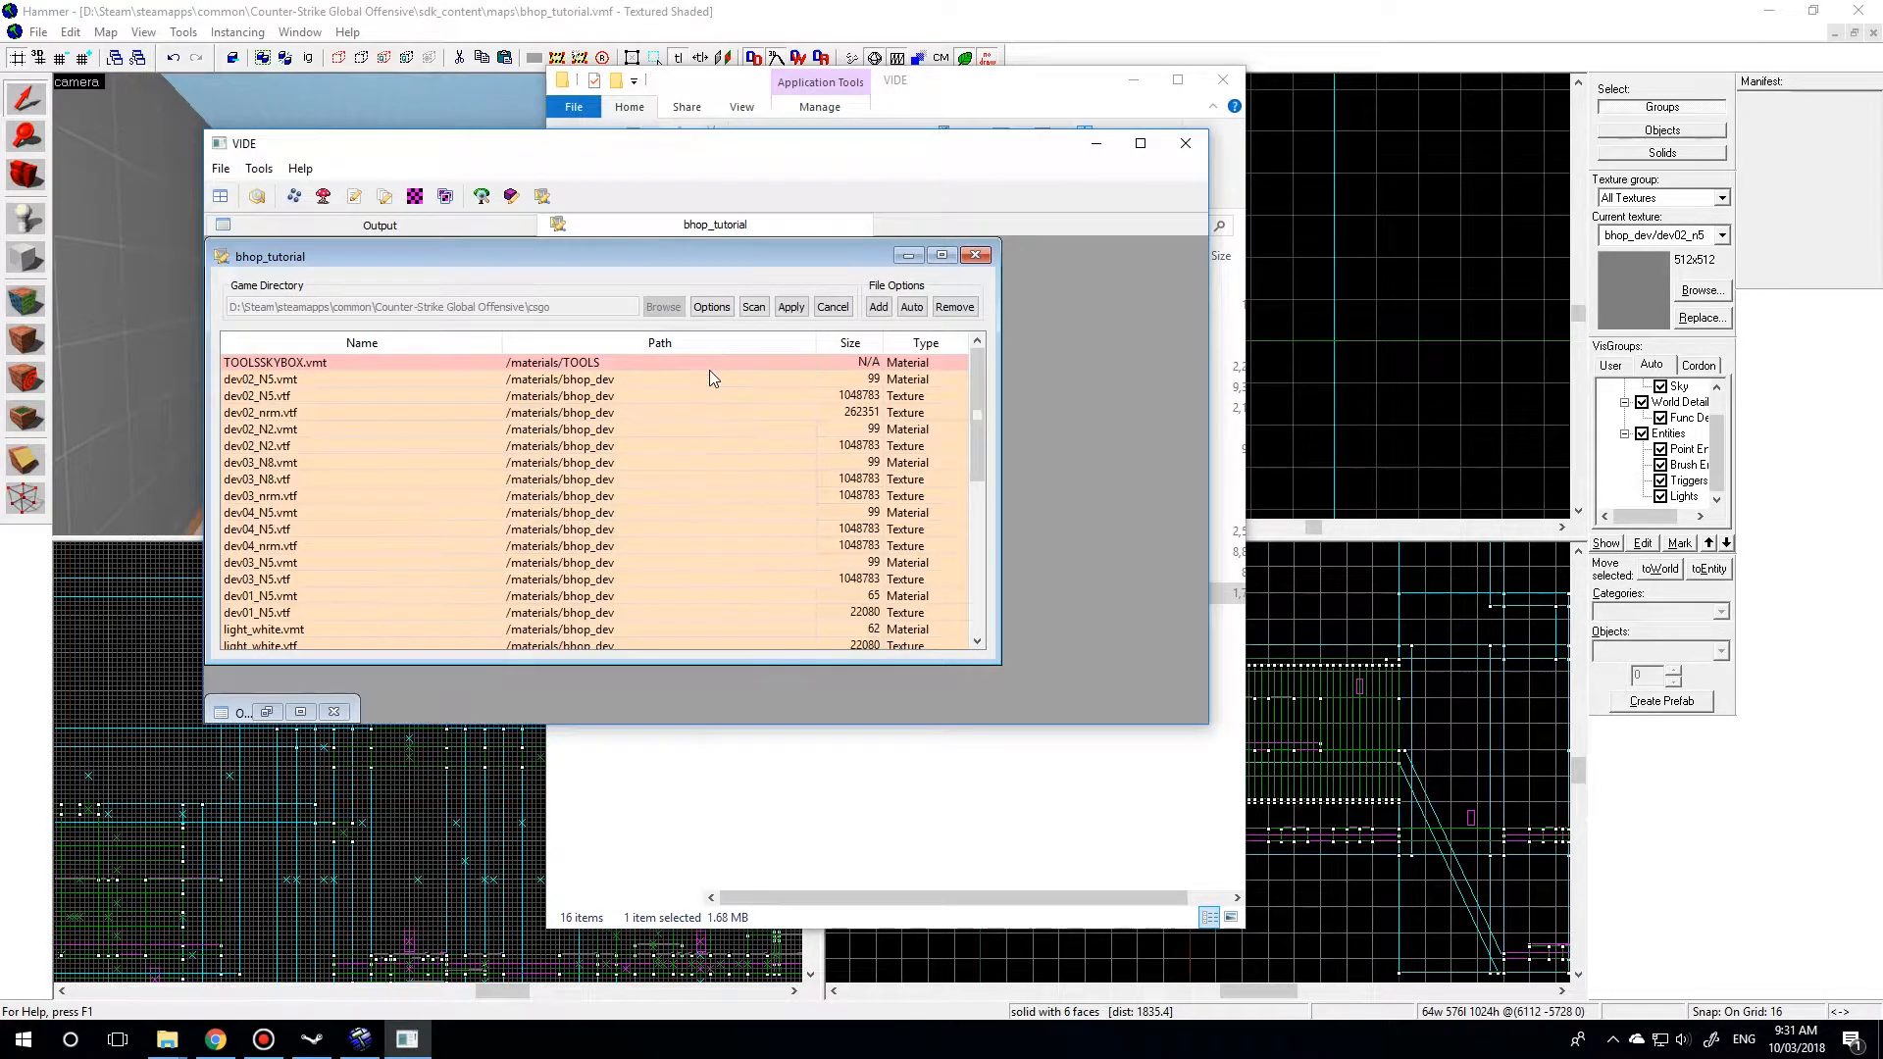
- Examine the scan results, highlighting the entries from sky_dustup.vmt through bhop_tutorial_manifest.txt
{"action": "scroll", "coordinate": [678, 434], "scroll_direction": "down", "scroll_amount": 10}
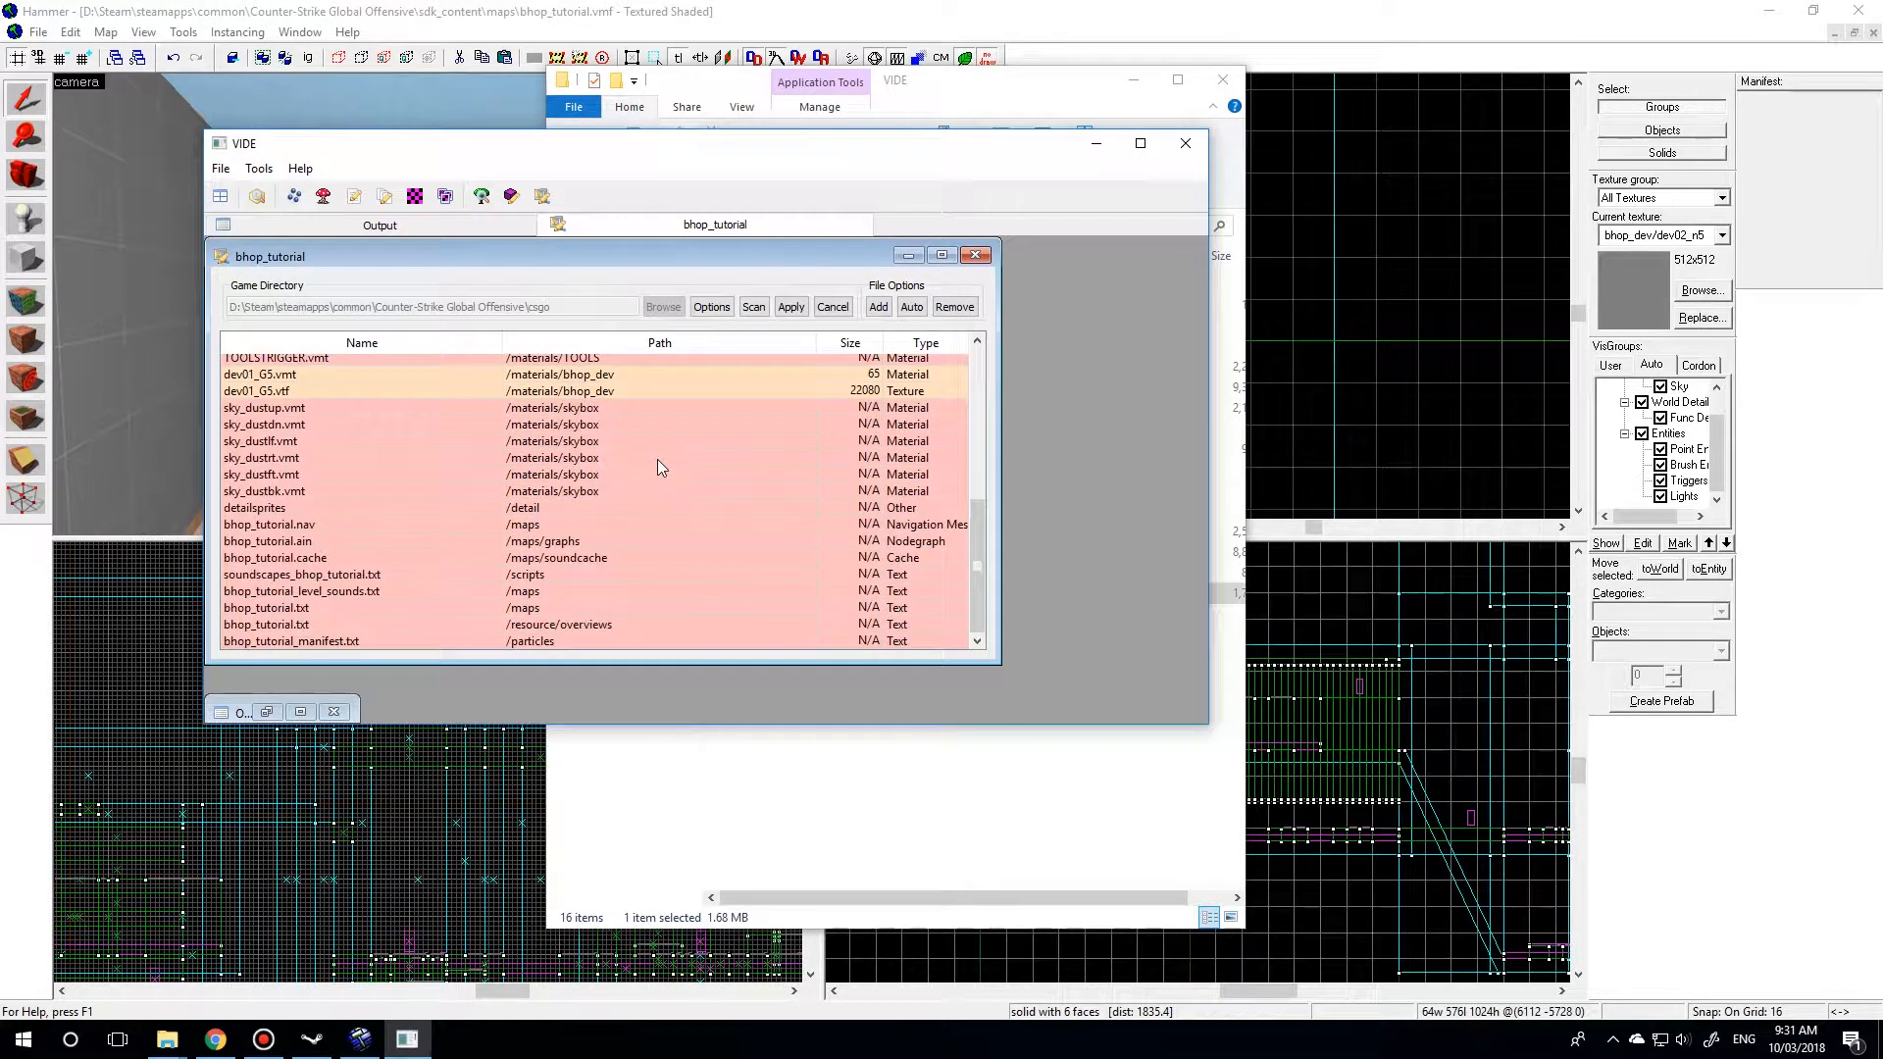
{"action": "scroll", "coordinate": [542, 449], "scroll_direction": "up", "scroll_amount": 1}
{"action": "left_click", "coordinate": [542, 446]}
{"action": "scroll", "coordinate": [591, 501], "scroll_direction": "down", "scroll_amount": 1}
{"action": "left_click", "coordinate": [552, 641], "text": "shift"}
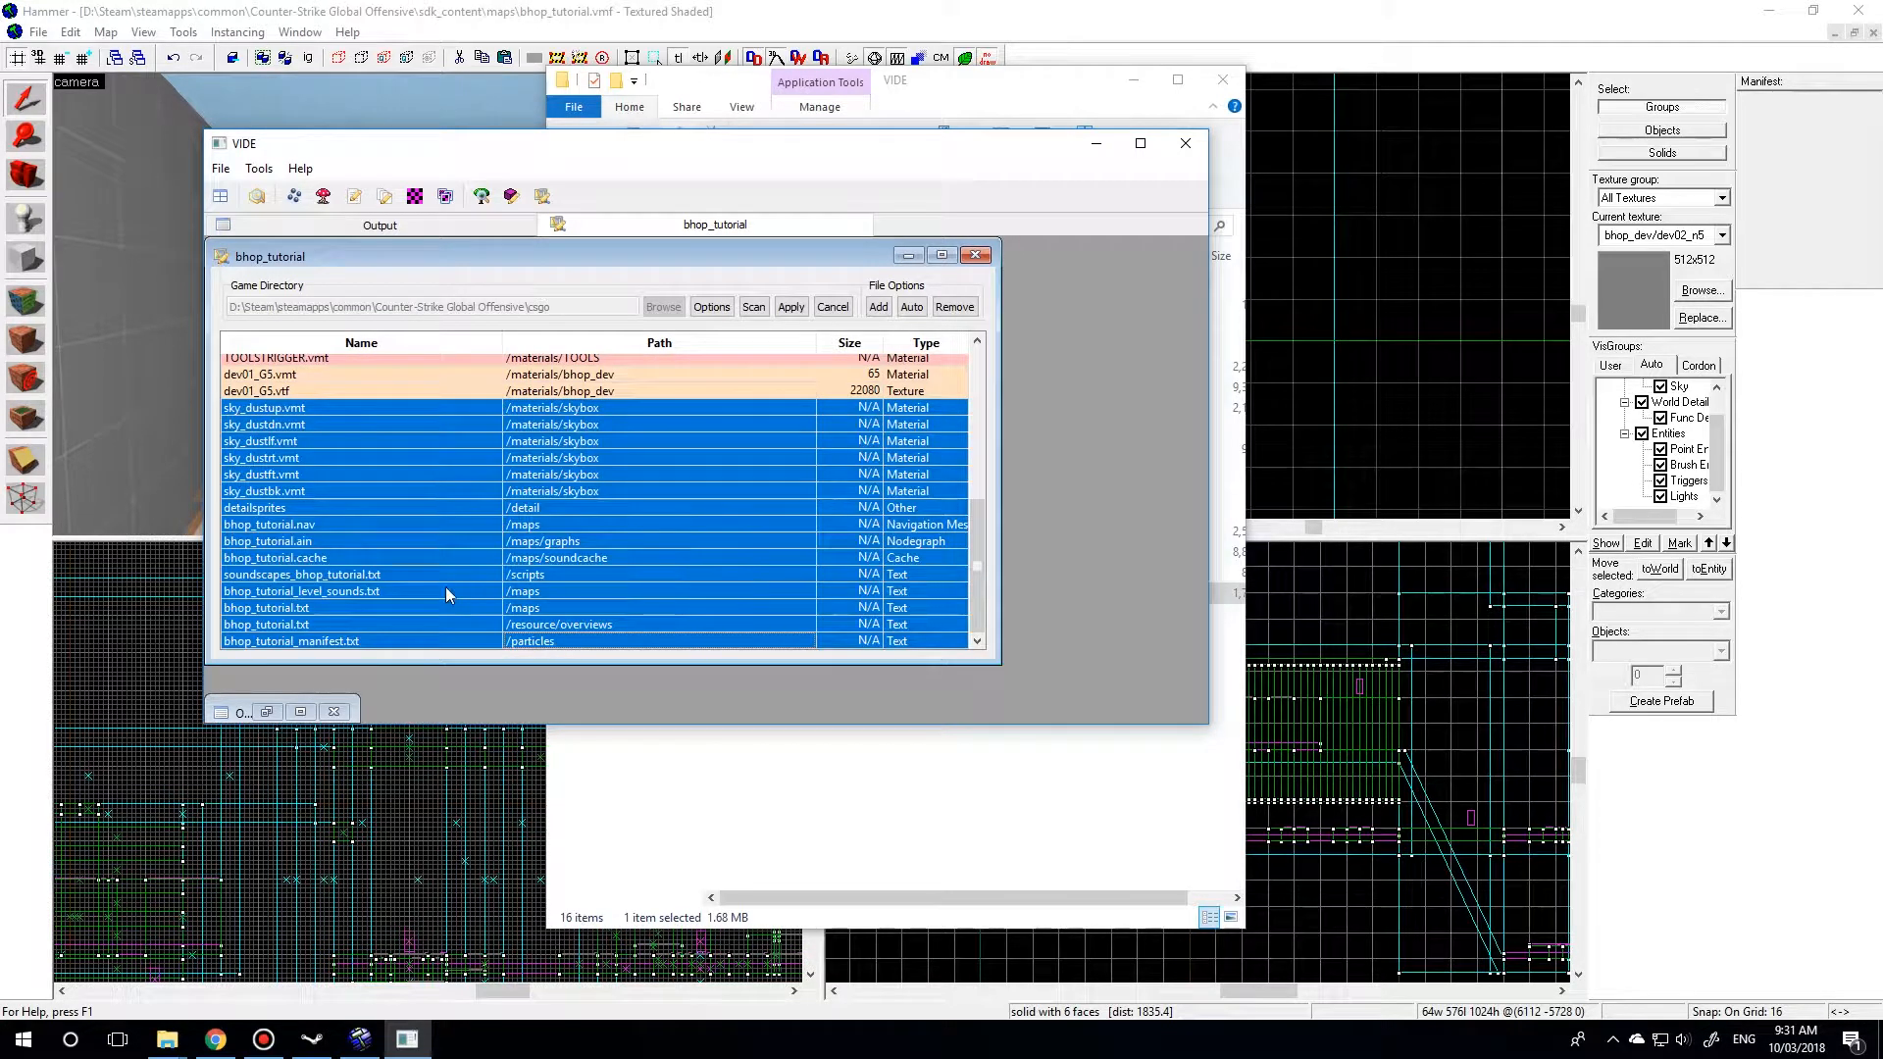
{"action": "scroll", "coordinate": [392, 590], "scroll_direction": "up", "scroll_amount": 10}
- Select the custom bhop_dev materials and textures in the scan results, starting at dev02_N5.vmt, and add them for packing
{"action": "left_click", "coordinate": [334, 380]}
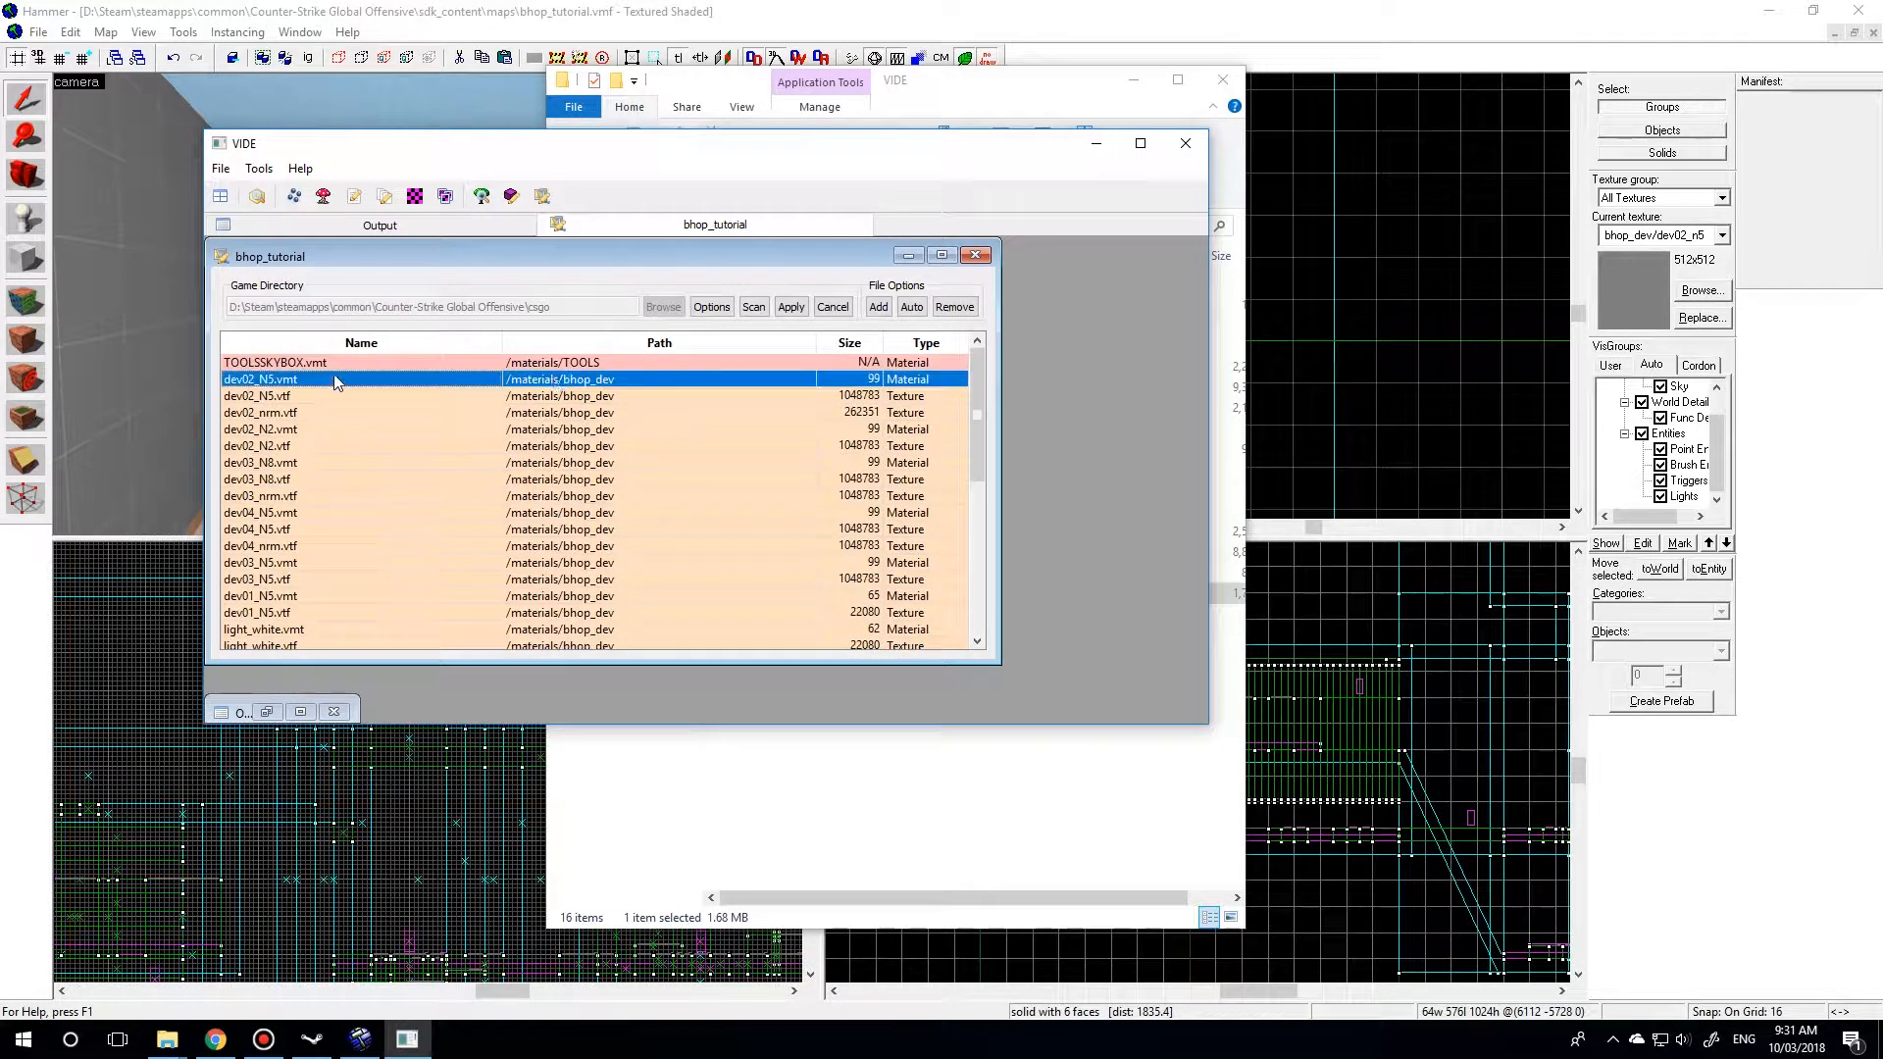
{"action": "scroll", "coordinate": [594, 461], "scroll_direction": "down", "scroll_amount": 1}
{"action": "scroll", "coordinate": [484, 526], "scroll_direction": "up", "scroll_amount": 1}
{"action": "scroll", "coordinate": [529, 510], "scroll_direction": "down", "scroll_amount": 1}
{"action": "left_click", "coordinate": [573, 598], "text": "shift"}
{"action": "scroll", "coordinate": [632, 573], "scroll_direction": "down", "scroll_amount": 2}
{"action": "left_click", "coordinate": [554, 546], "text": "shift"}
{"action": "left_click", "coordinate": [537, 561], "text": "shift"}
{"action": "scroll", "coordinate": [615, 568], "scroll_direction": "up", "scroll_amount": 2}
{"action": "scroll", "coordinate": [529, 508], "scroll_direction": "down", "scroll_amount": 4}
{"action": "scroll", "coordinate": [579, 491], "scroll_direction": "up", "scroll_amount": 4}
{"action": "scroll", "coordinate": [579, 481], "scroll_direction": "down", "scroll_amount": 5}
{"action": "scroll", "coordinate": [628, 419], "scroll_direction": "down", "scroll_amount": 2}
{"action": "scroll", "coordinate": [634, 470], "scroll_direction": "up", "scroll_amount": 7}
{"action": "scroll", "coordinate": [634, 468], "scroll_direction": "up", "scroll_amount": 1}
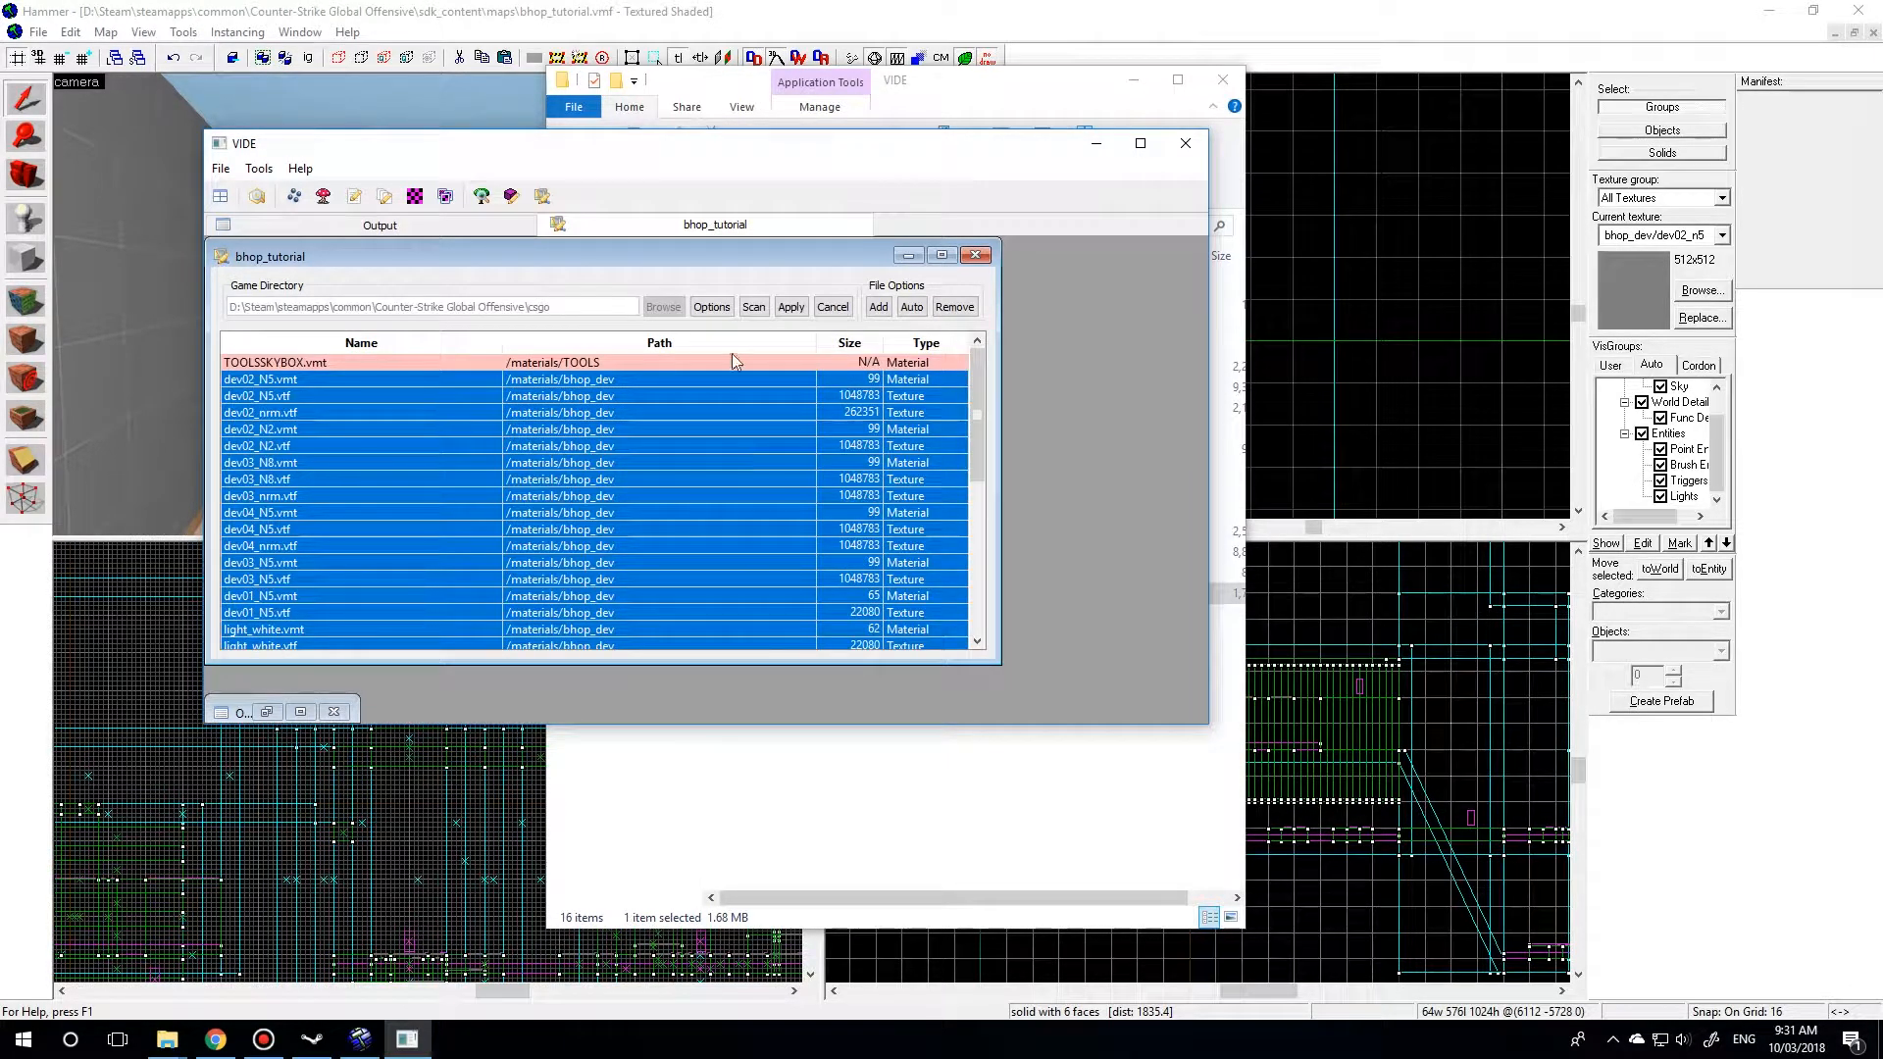
{"action": "left_click", "coordinate": [880, 307]}
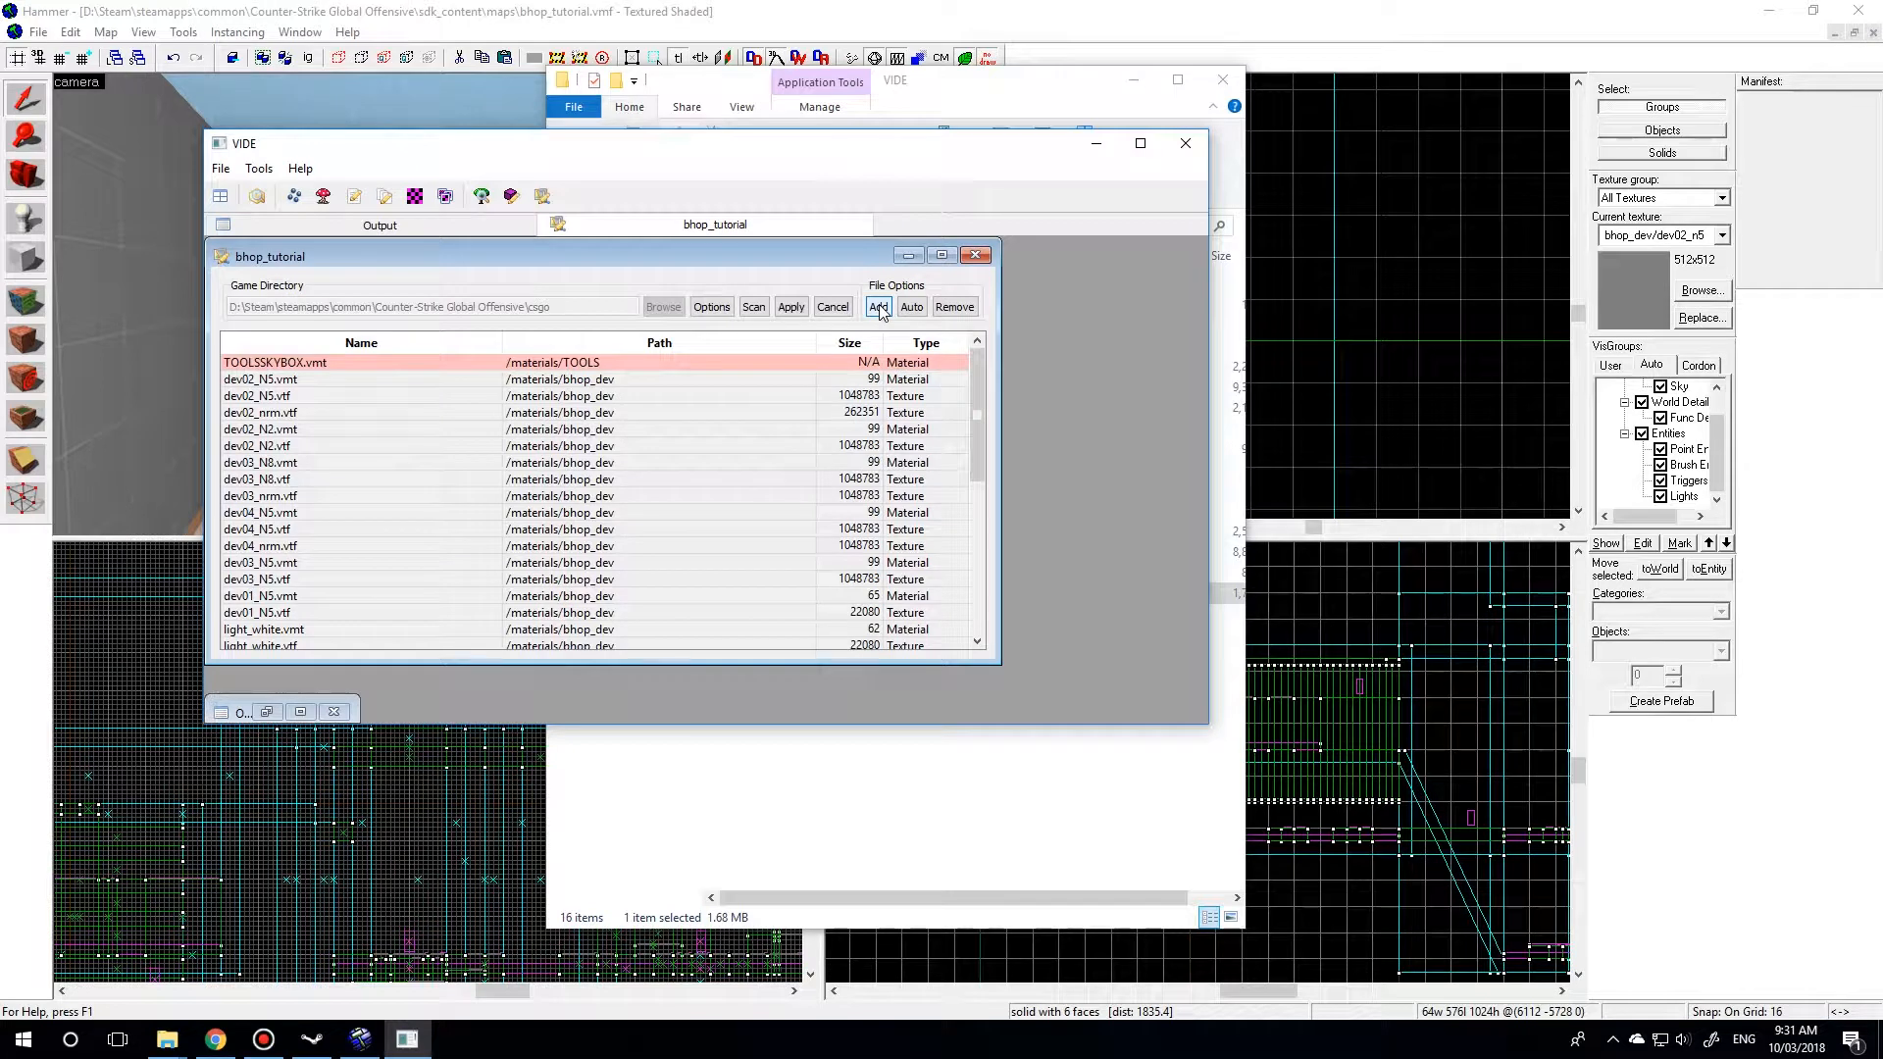
- Check the added bhop_dev entries, apply them to the bhop_tutorial pakfile and save the BSP
{"action": "left_click", "coordinate": [544, 397]}
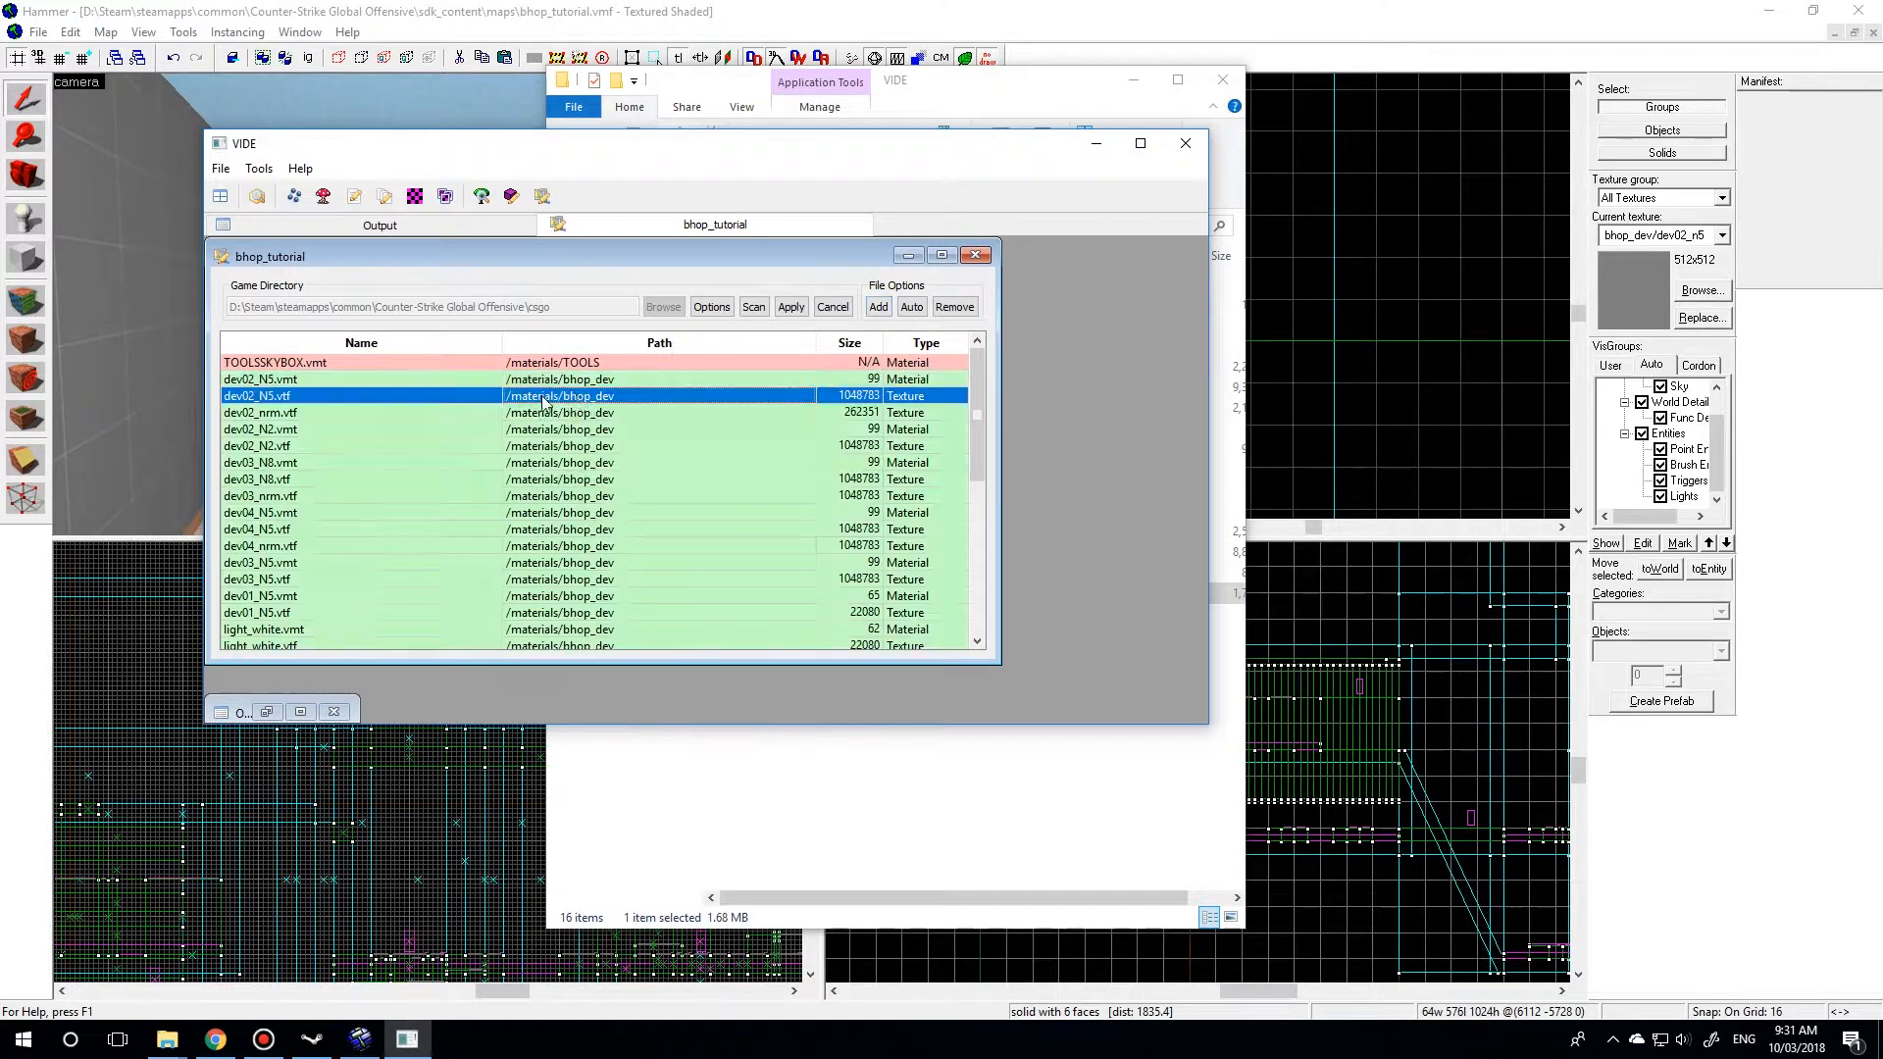
{"action": "left_click", "coordinate": [638, 412]}
{"action": "left_click", "coordinate": [616, 479]}
{"action": "scroll", "coordinate": [686, 529], "scroll_direction": "down", "scroll_amount": 4}
{"action": "left_click", "coordinate": [676, 479]}
{"action": "scroll", "coordinate": [708, 431], "scroll_direction": "up", "scroll_amount": 4}
{"action": "left_click", "coordinate": [686, 396]}
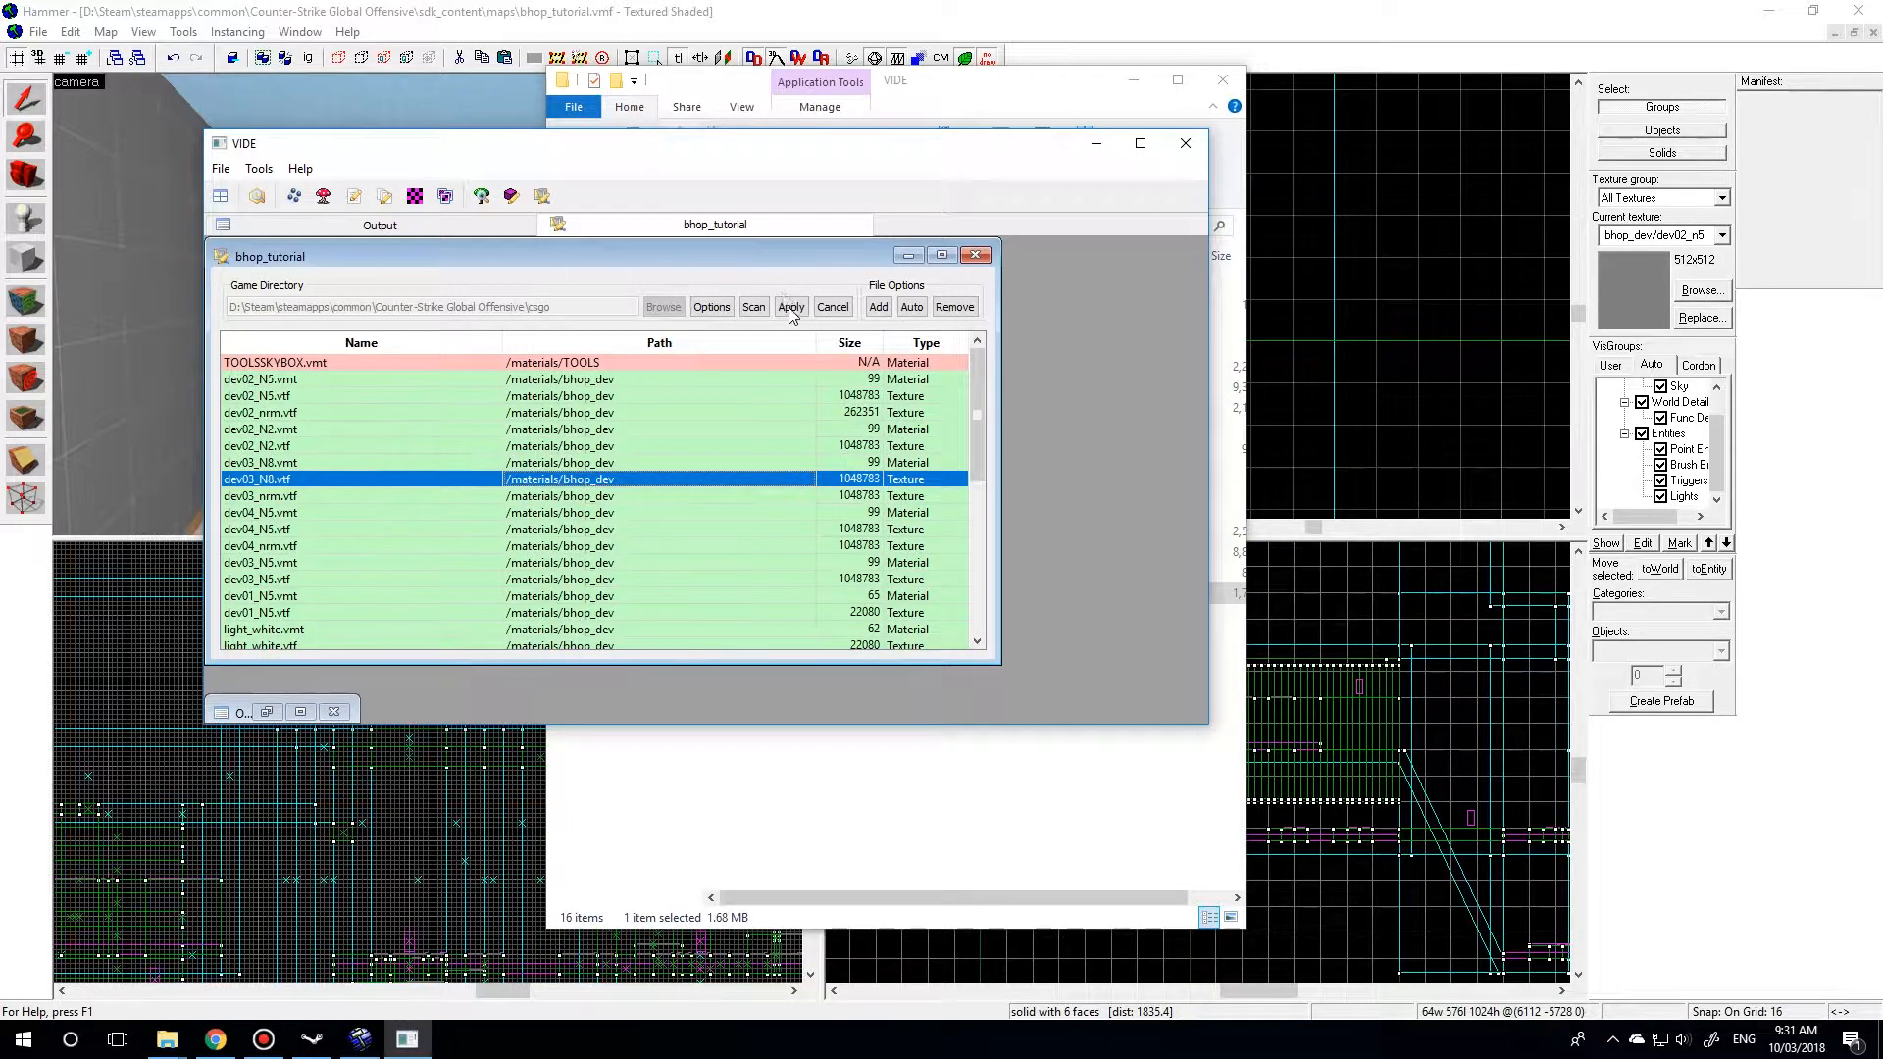
{"action": "left_click", "coordinate": [791, 307]}
{"action": "left_click", "coordinate": [358, 307]}
- Examine the pakfile's list of cubemap textures and bhop_dev materials packed into bhop_tutorial
{"action": "left_click", "coordinate": [593, 462]}
{"action": "scroll", "coordinate": [627, 460], "scroll_direction": "down", "scroll_amount": 1}
{"action": "scroll", "coordinate": [639, 533], "scroll_direction": "up", "scroll_amount": 1}
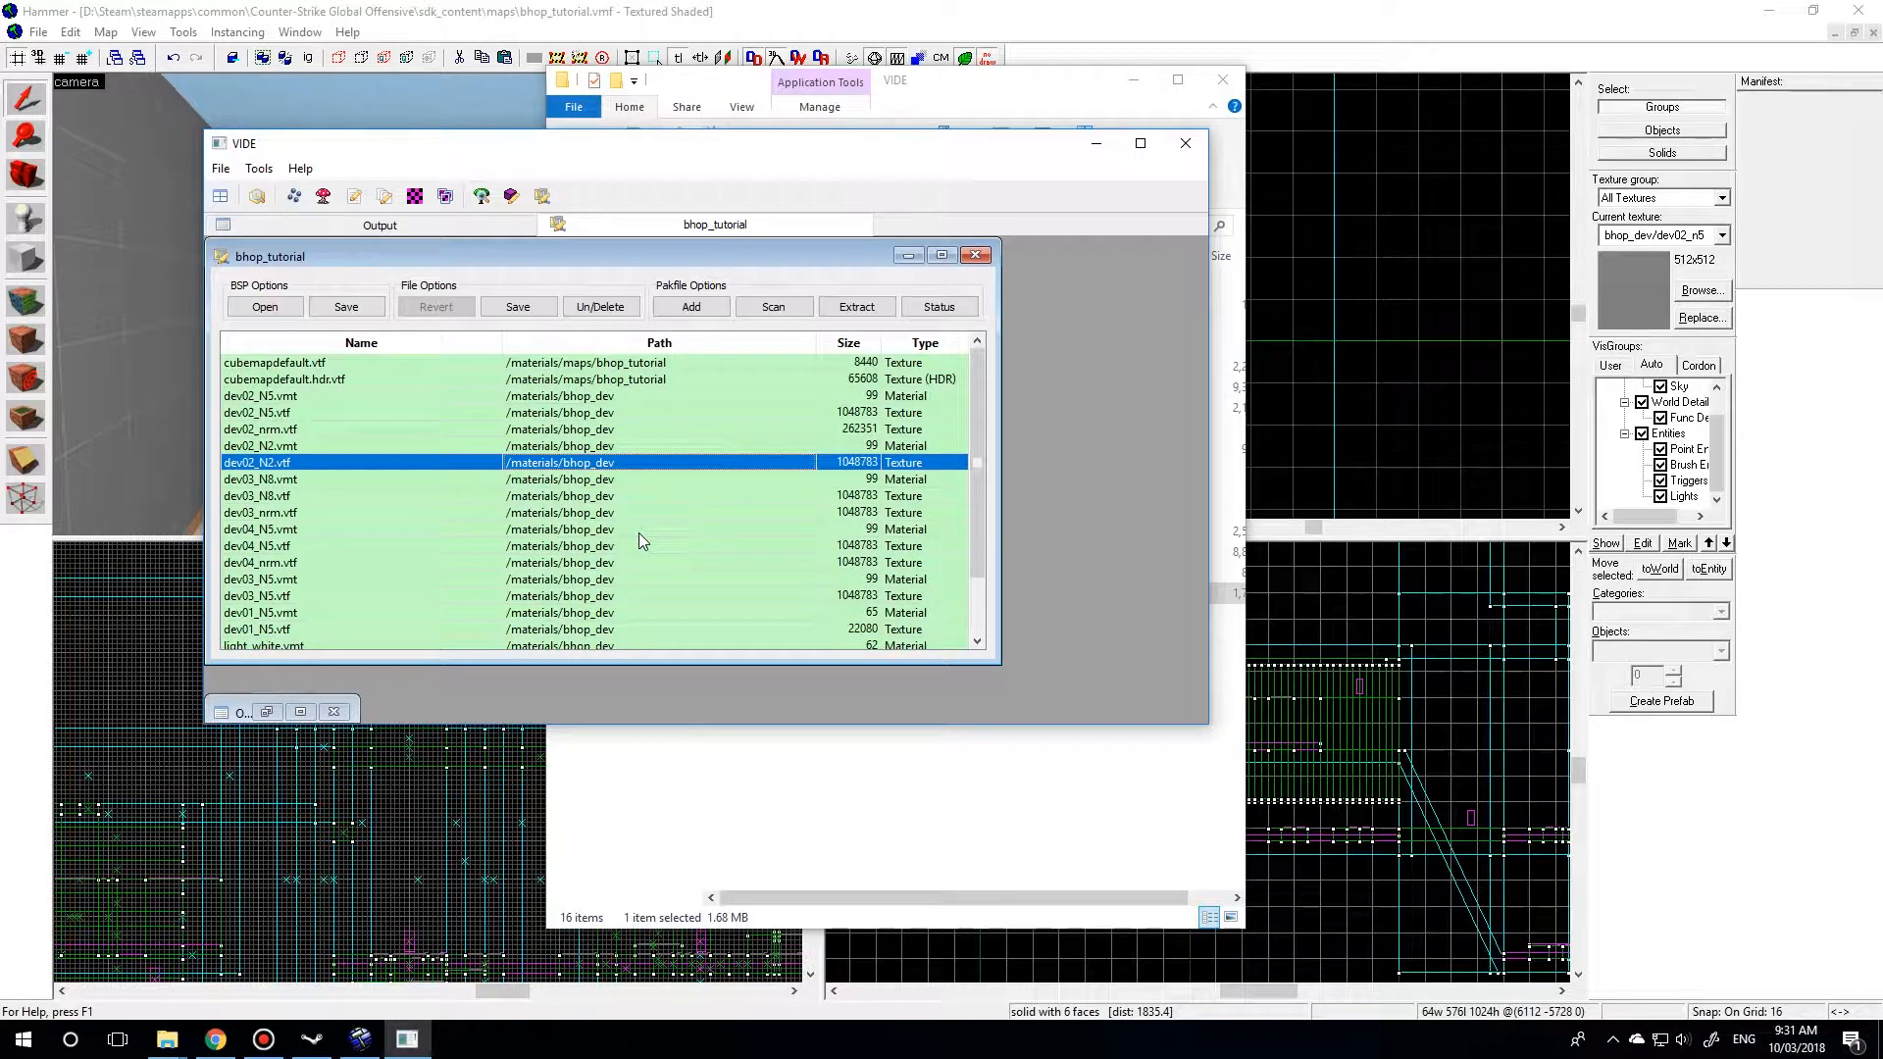
{"action": "left_click", "coordinate": [750, 563]}
{"action": "left_click", "coordinate": [595, 397]}
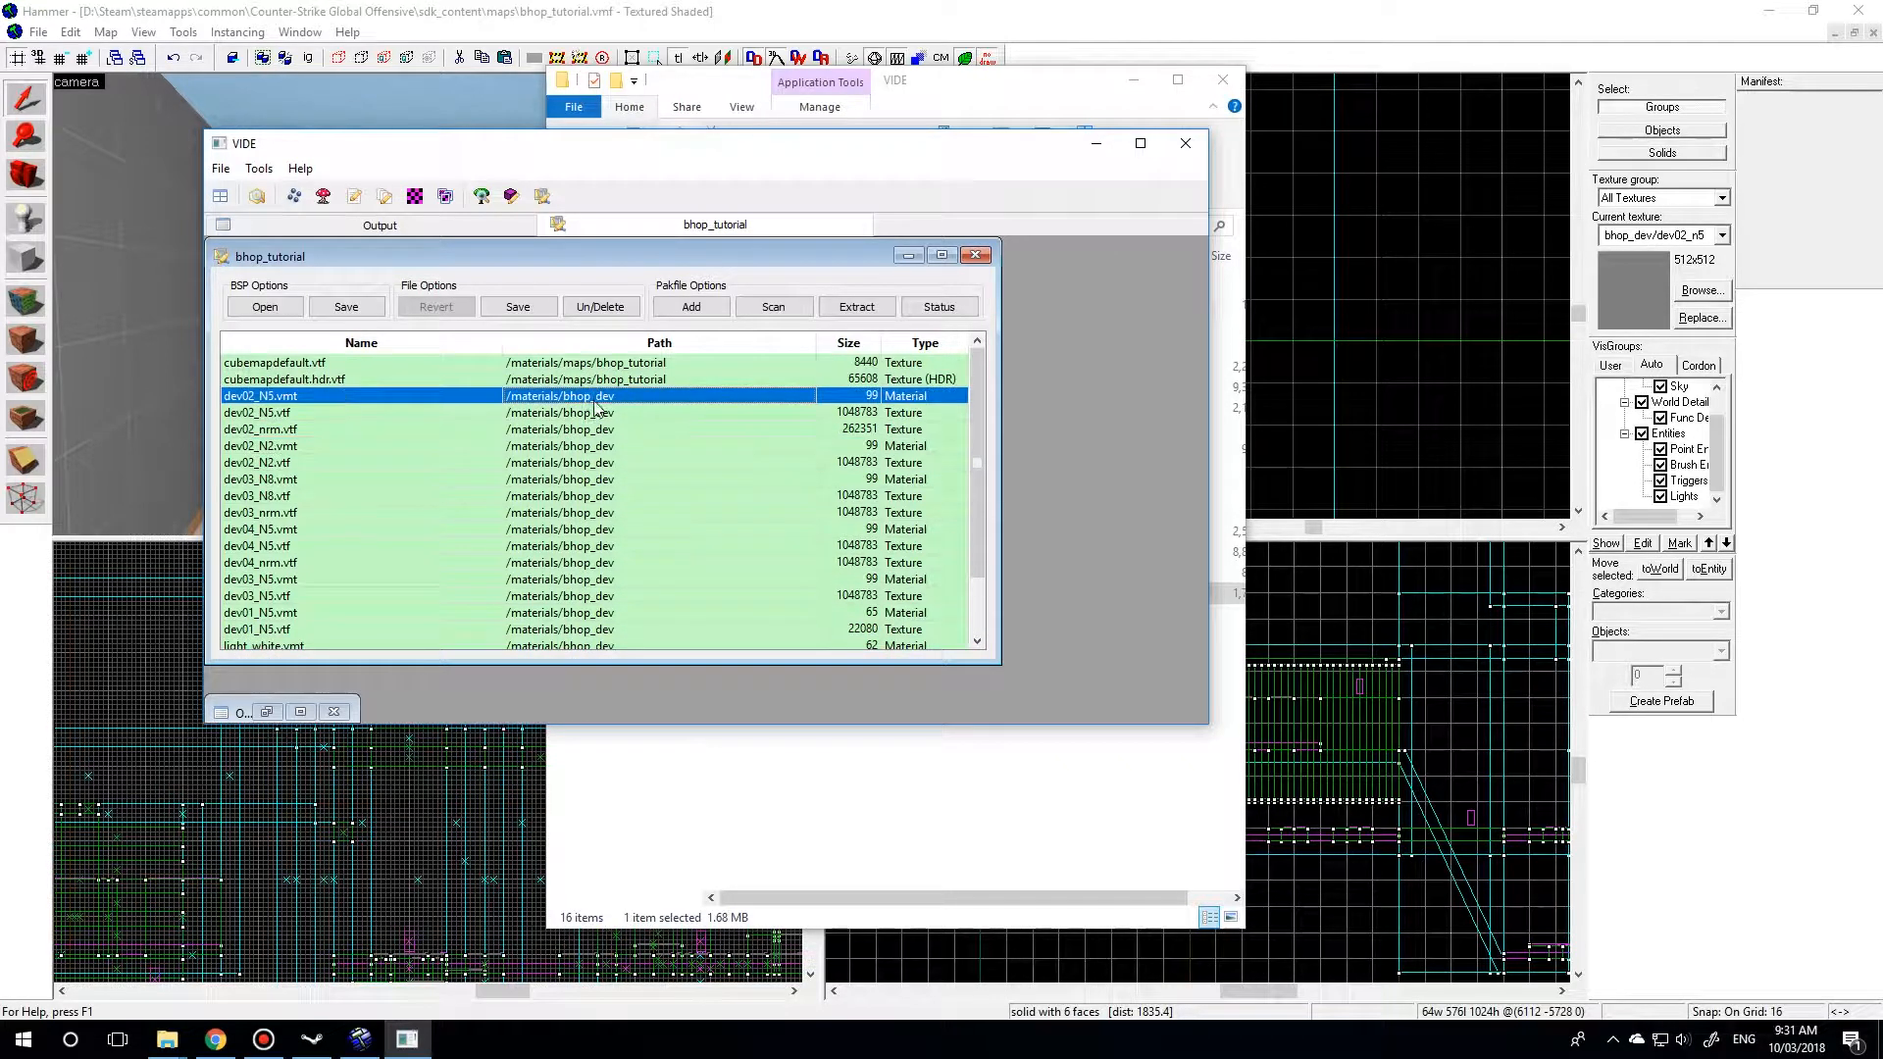
{"action": "key", "text": "shift+End"}
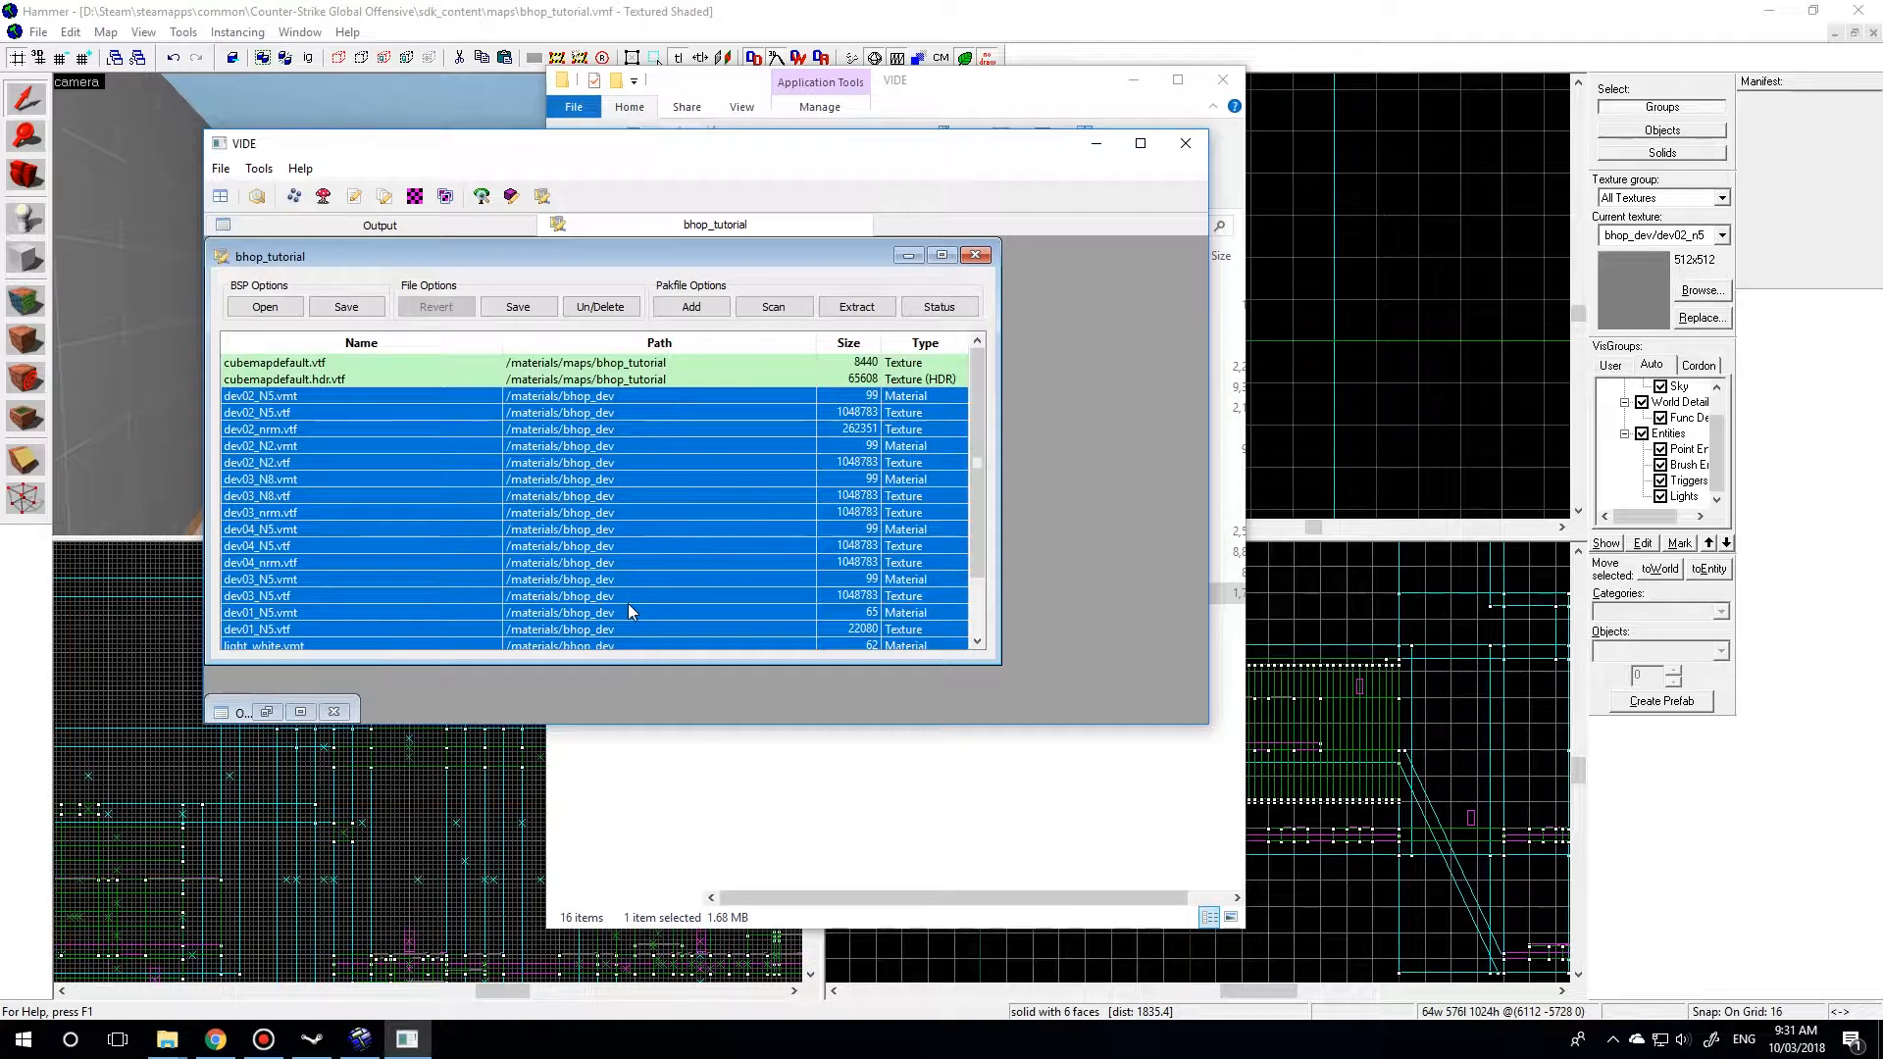
{"action": "left_click", "coordinate": [613, 382]}
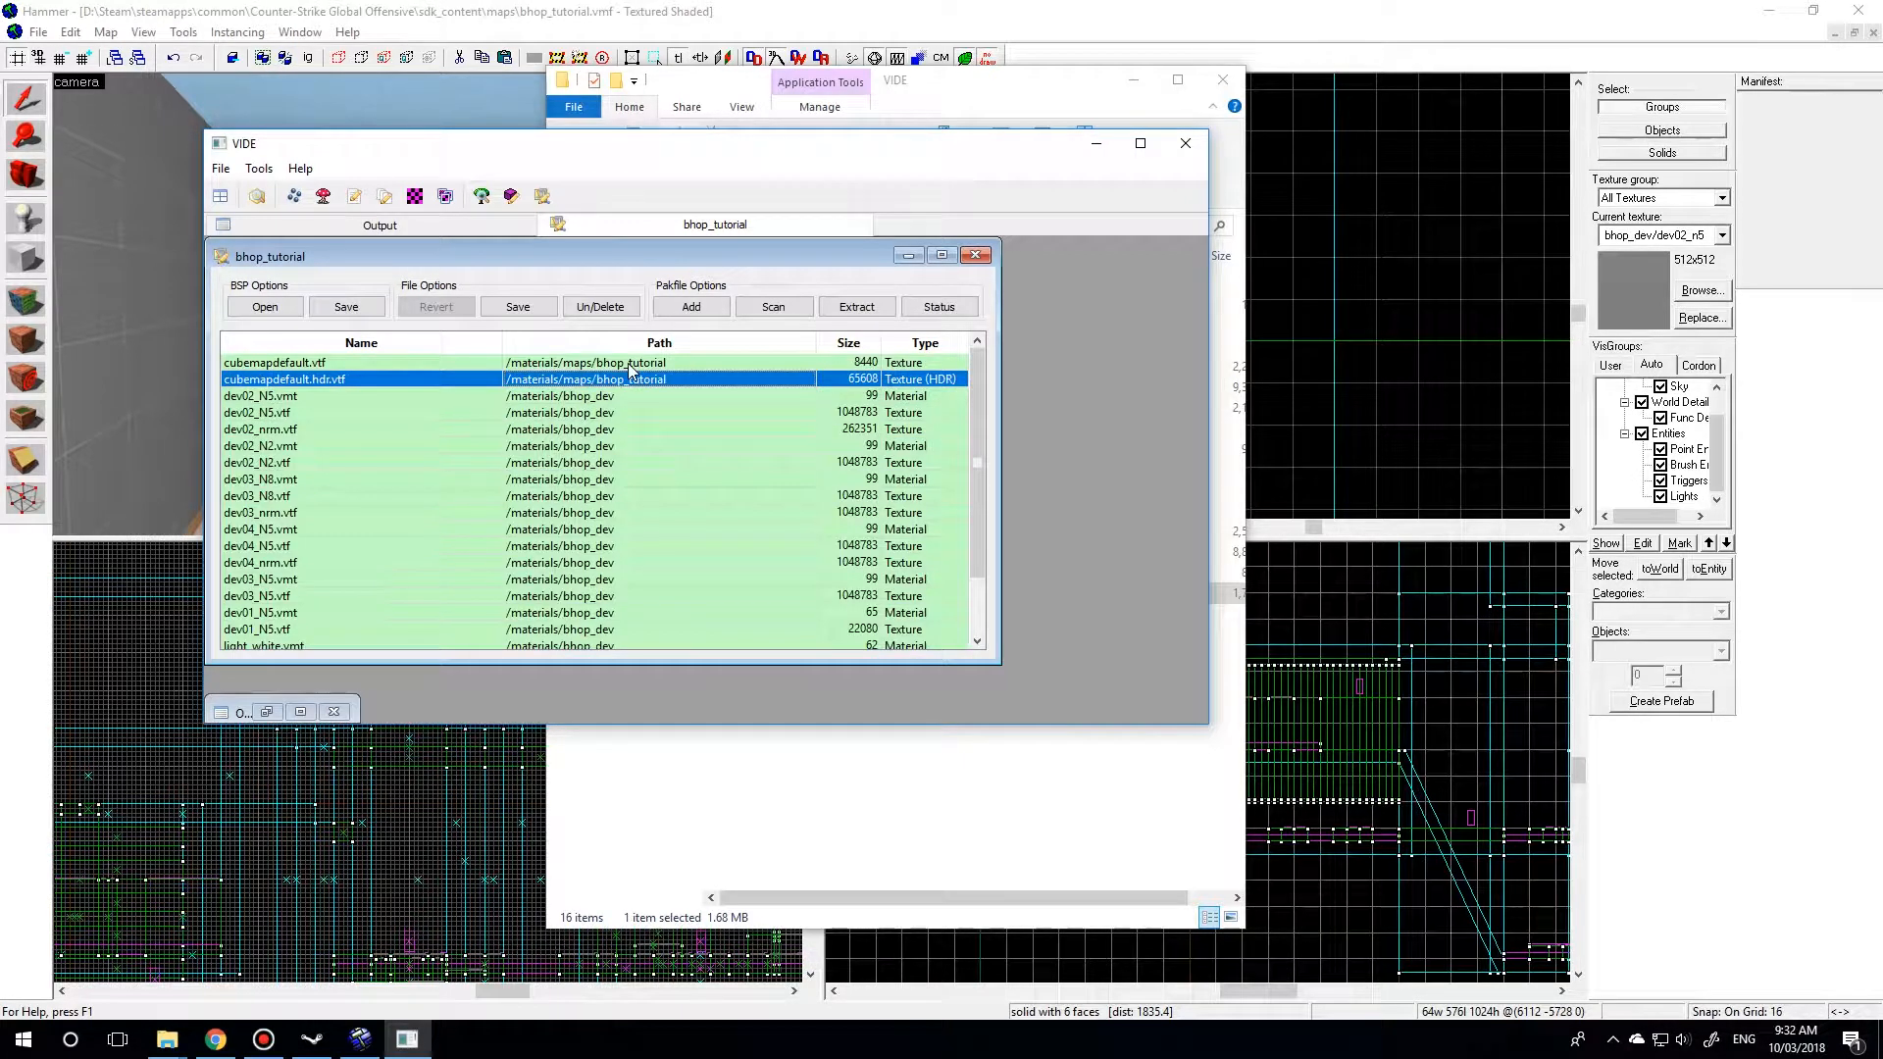
{"action": "left_click", "coordinate": [610, 397]}
{"action": "left_click", "coordinate": [586, 463]}
{"action": "left_click", "coordinate": [593, 496]}
{"action": "scroll", "coordinate": [621, 448], "scroll_direction": "down", "scroll_amount": 1}
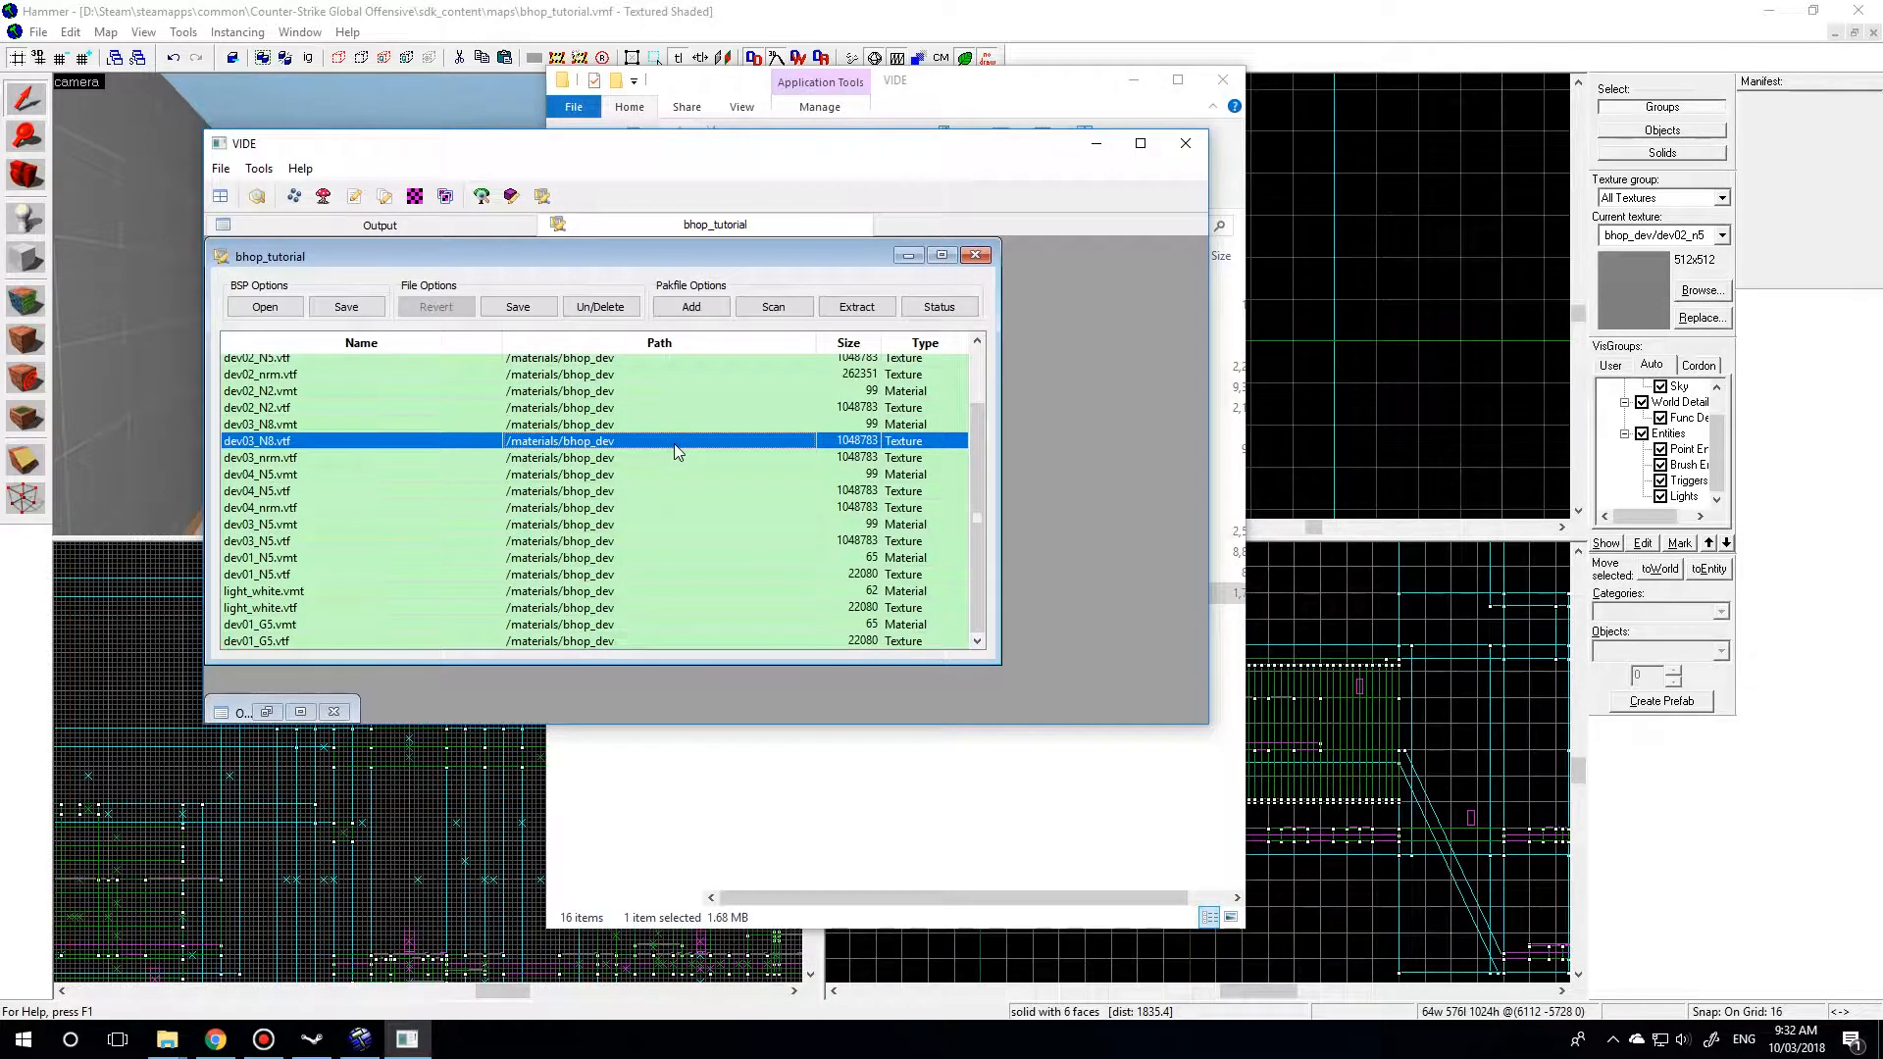